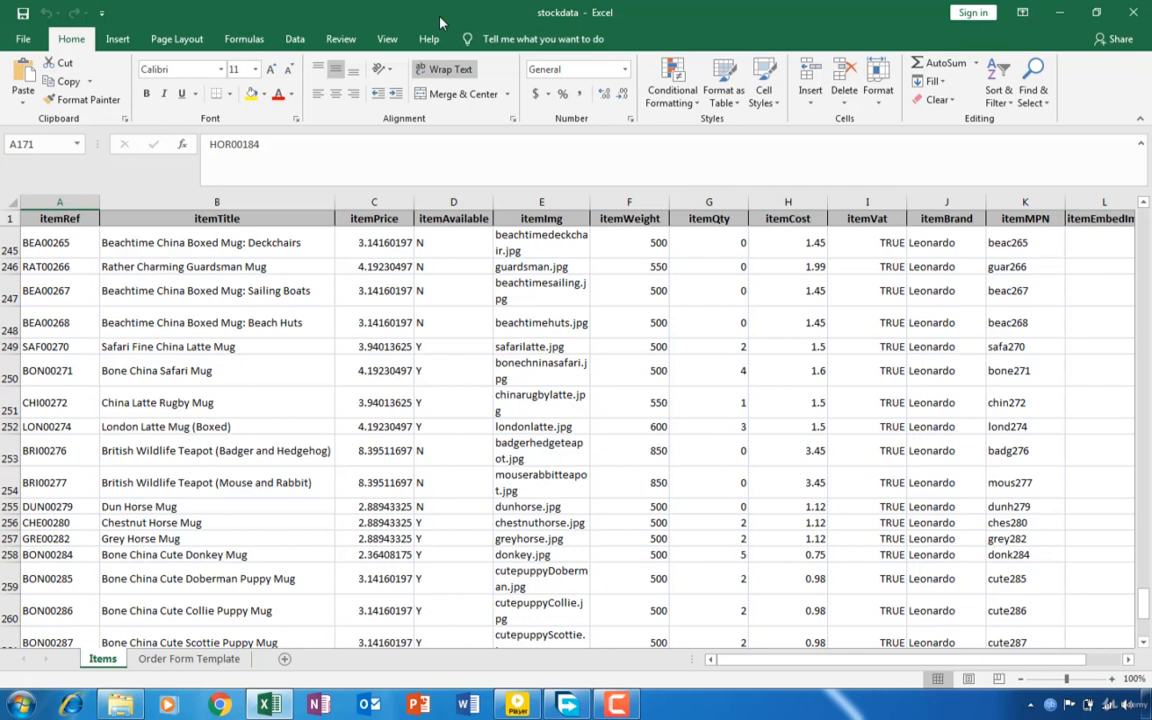
# - Enter "Customer A" as the customer name on the Order Form Template sheet
pyautogui.click(184, 661)
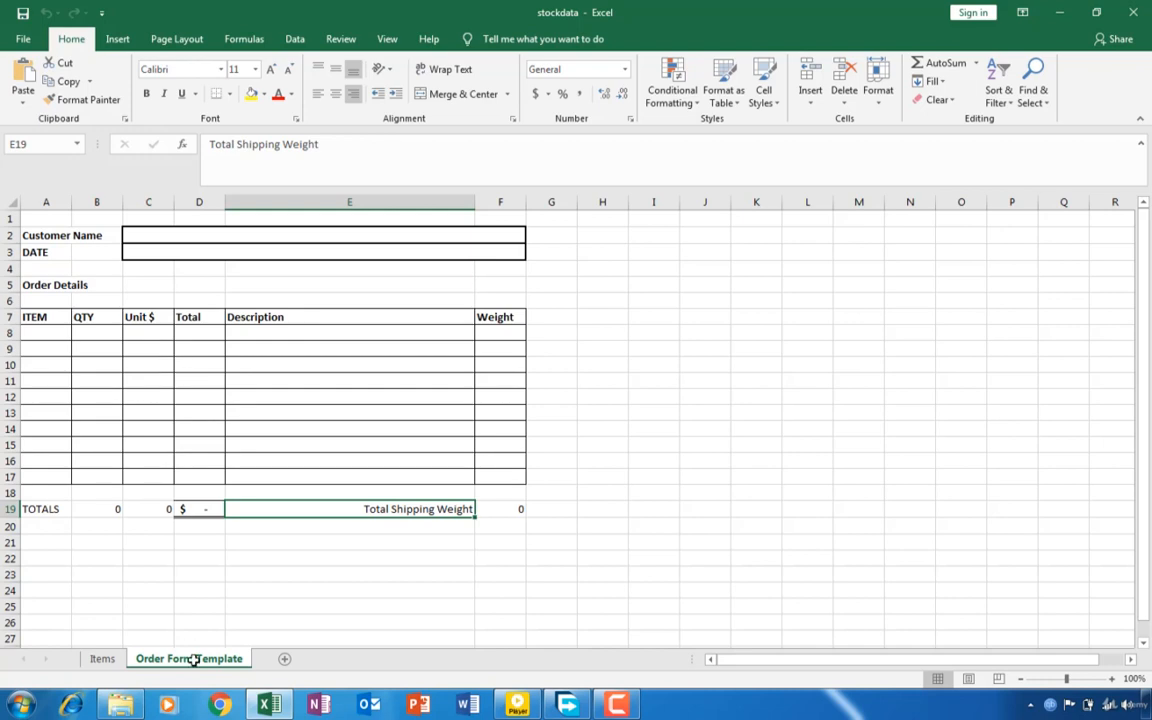
pyautogui.click(103, 659)
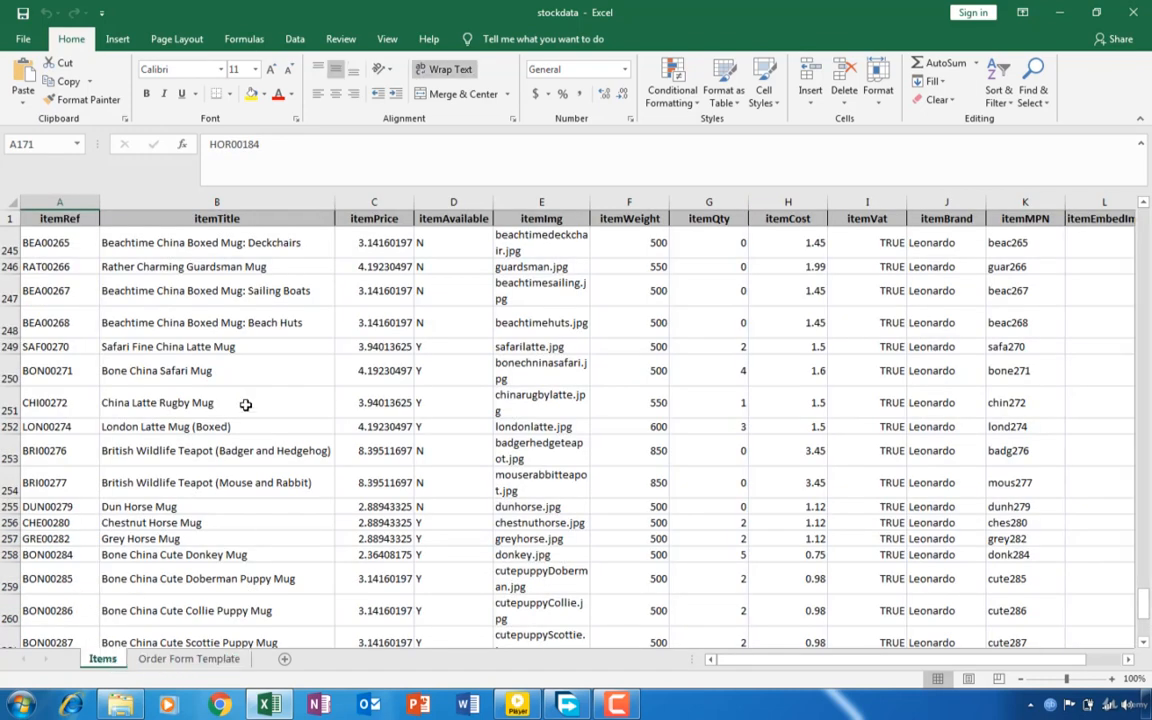
pyautogui.click(175, 660)
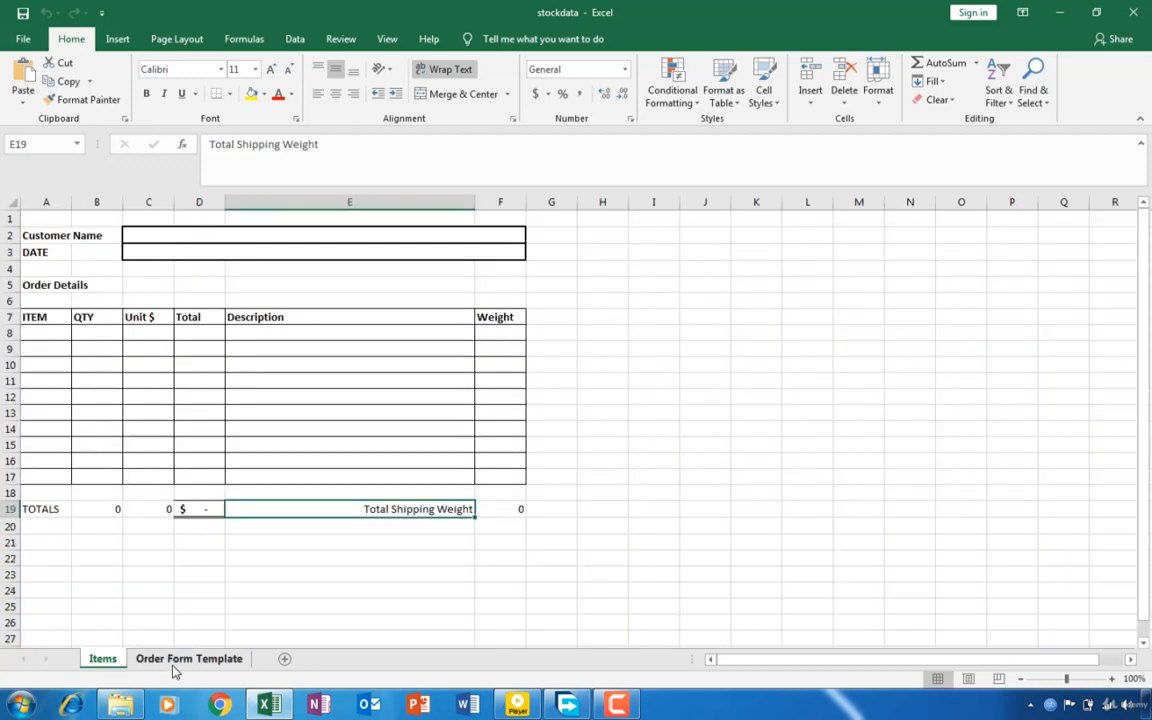
pyautogui.click(235, 234)
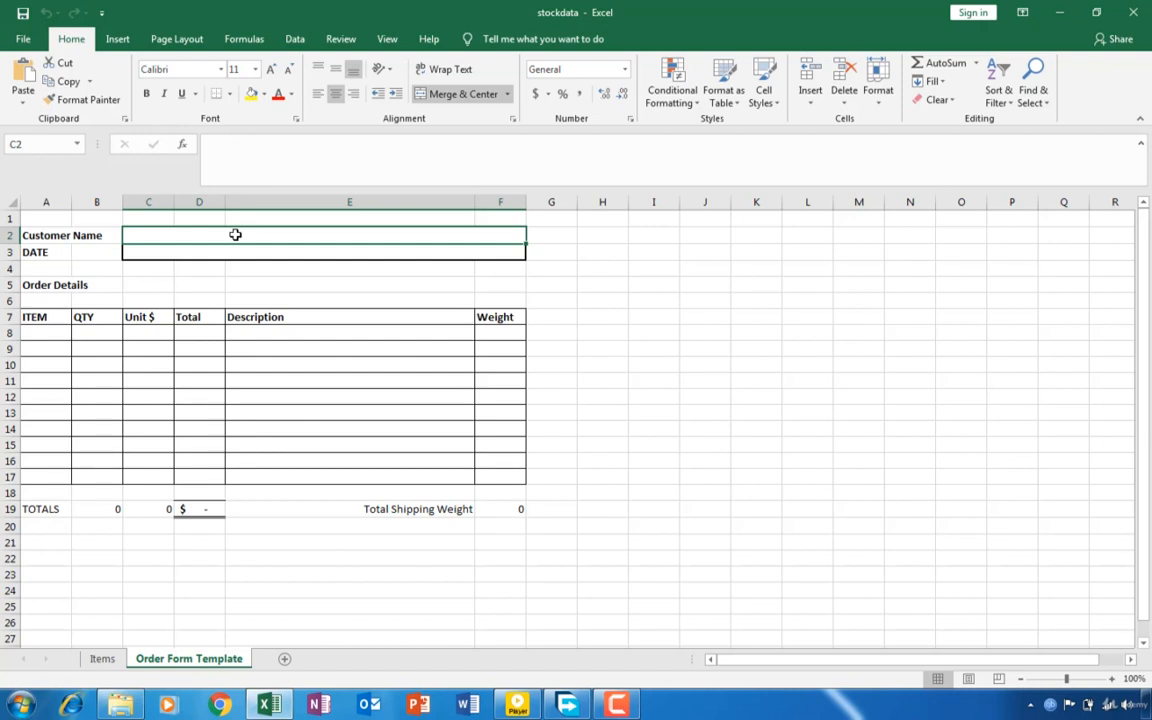
pyautogui.write('Cu')
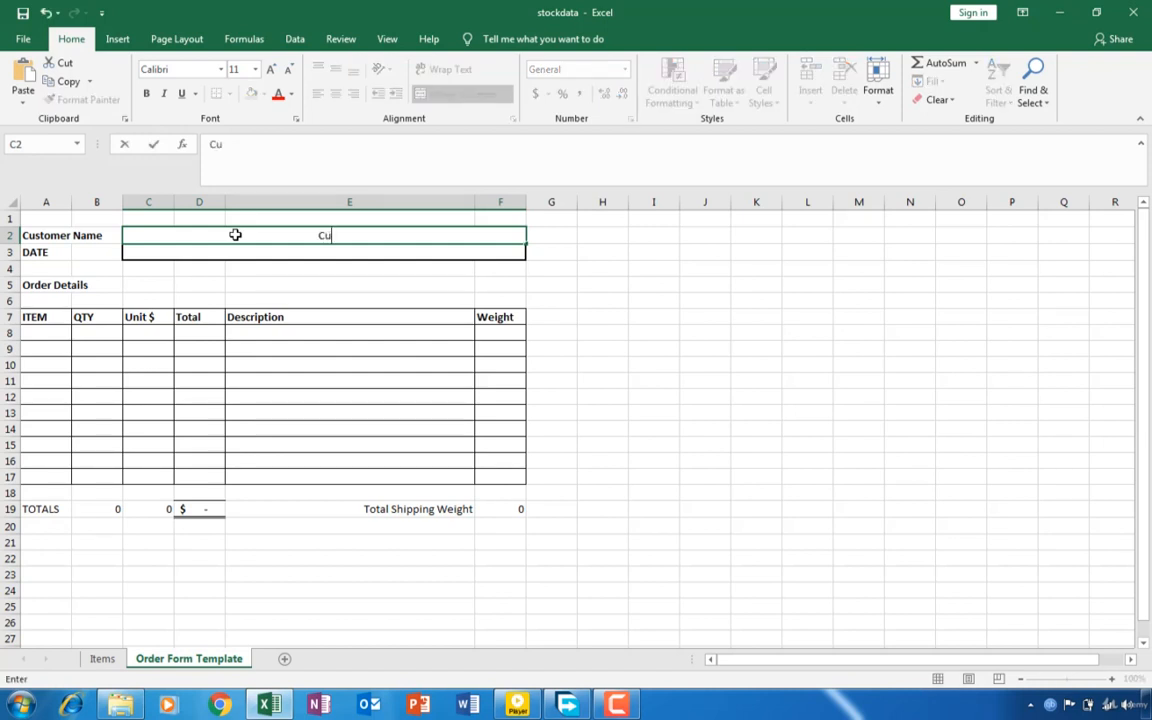
pyautogui.write('stomer A')
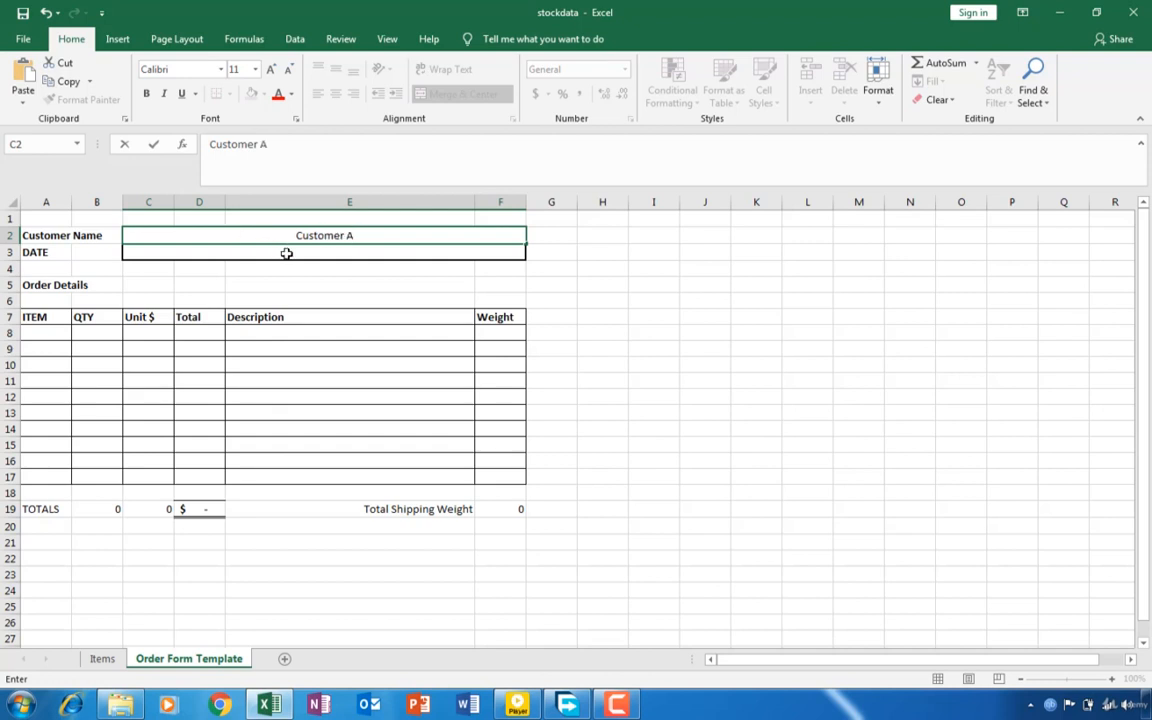
# - Enter 01/01/2019 as the date on the order form
pyautogui.click(288, 253)
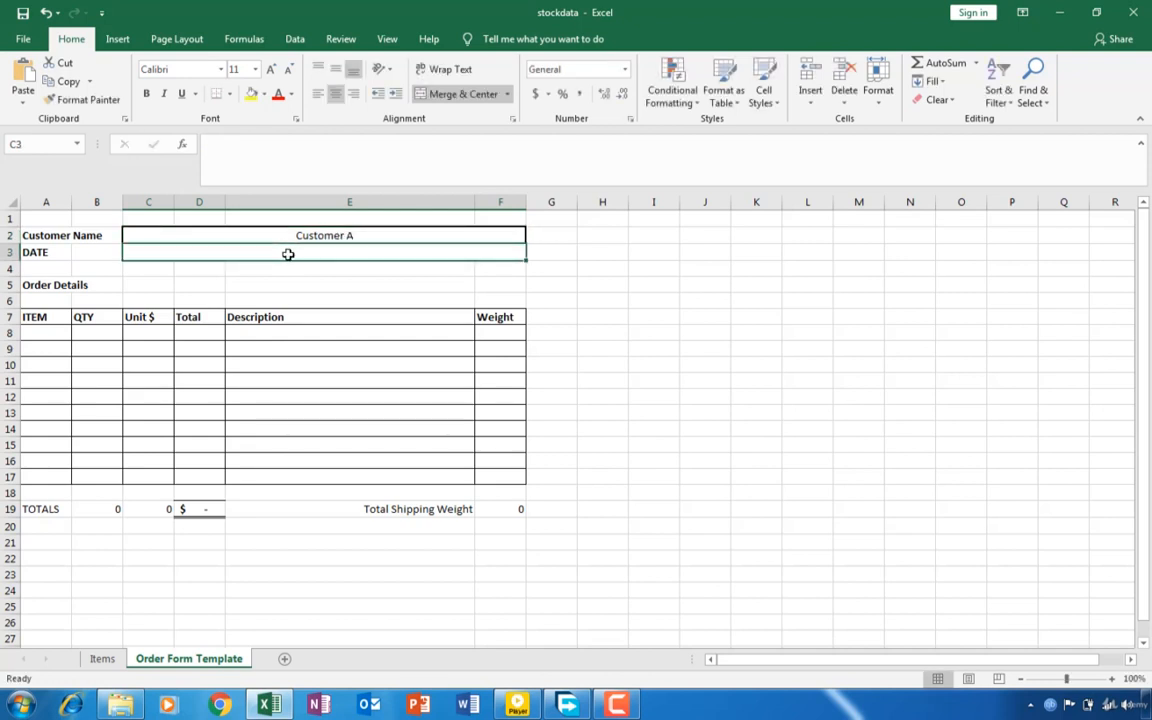
pyautogui.write('01')
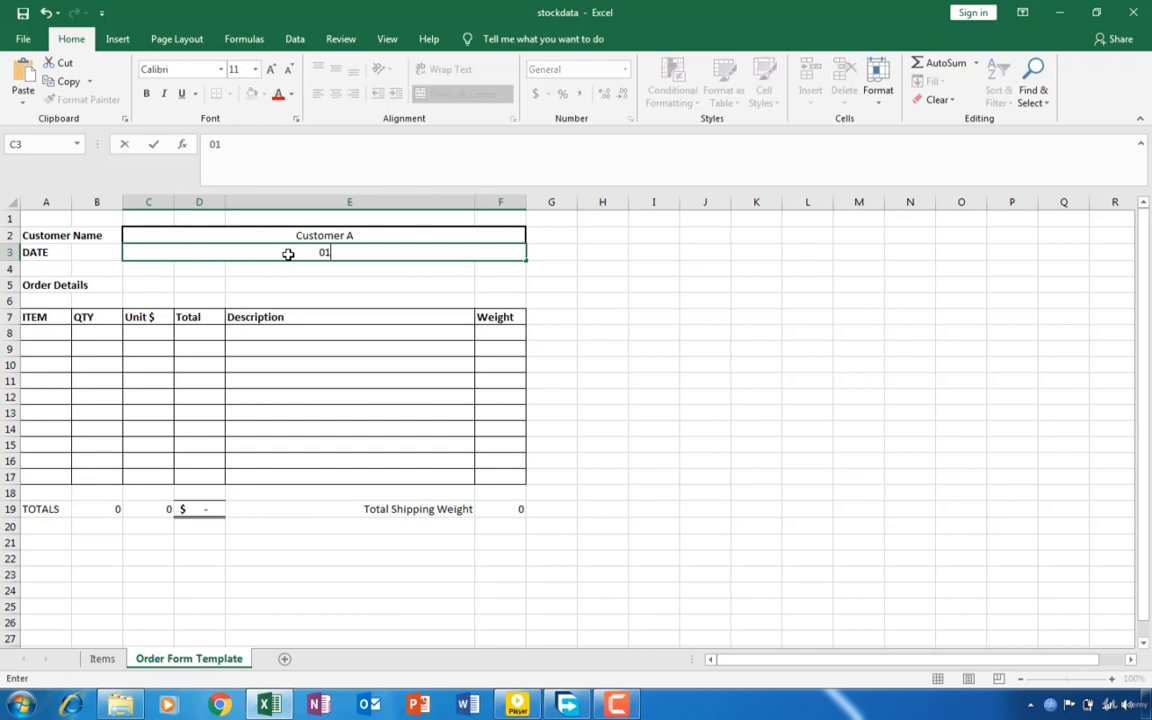
pyautogui.write('/01/2019')
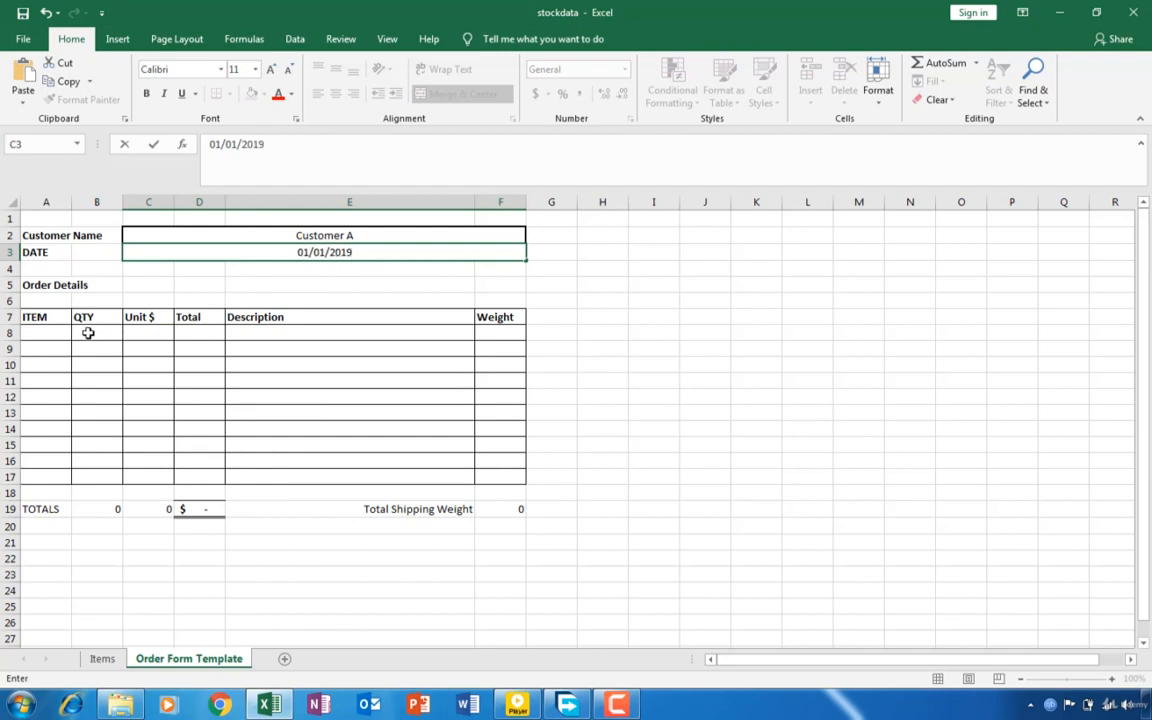
pyautogui.click(58, 331)
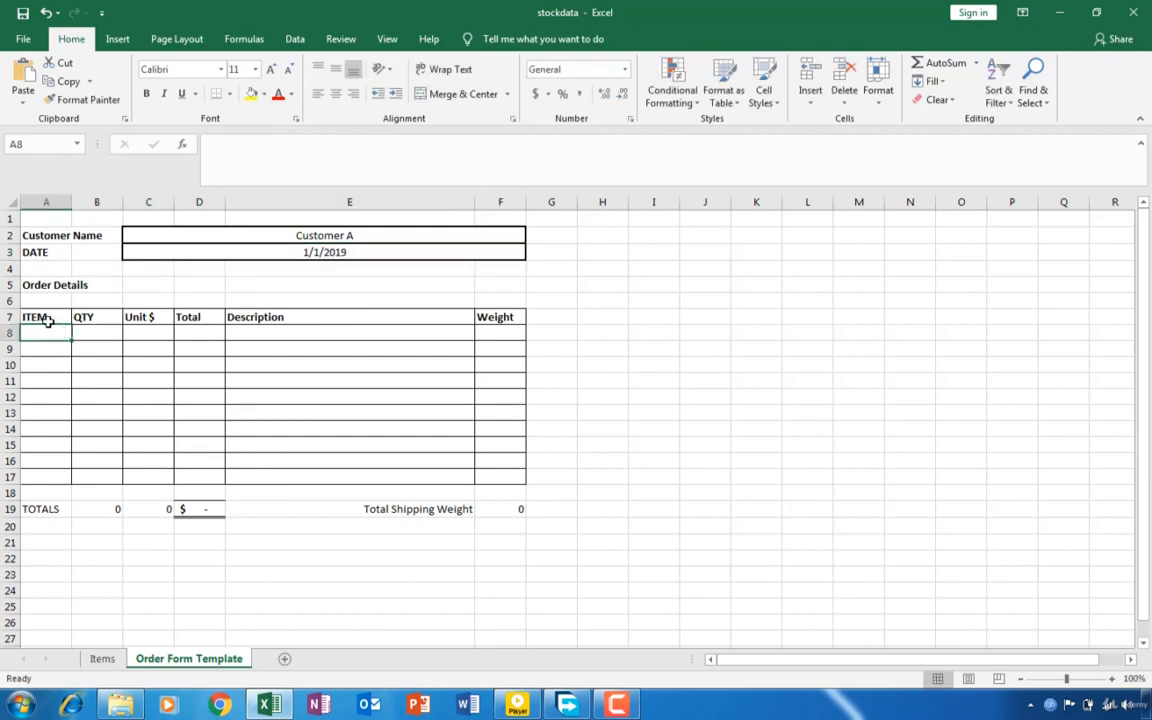
# - Copy item reference BEA00267 from the Items sheet into cell A8 of the order form's ITEM column
pyautogui.click(102, 658)
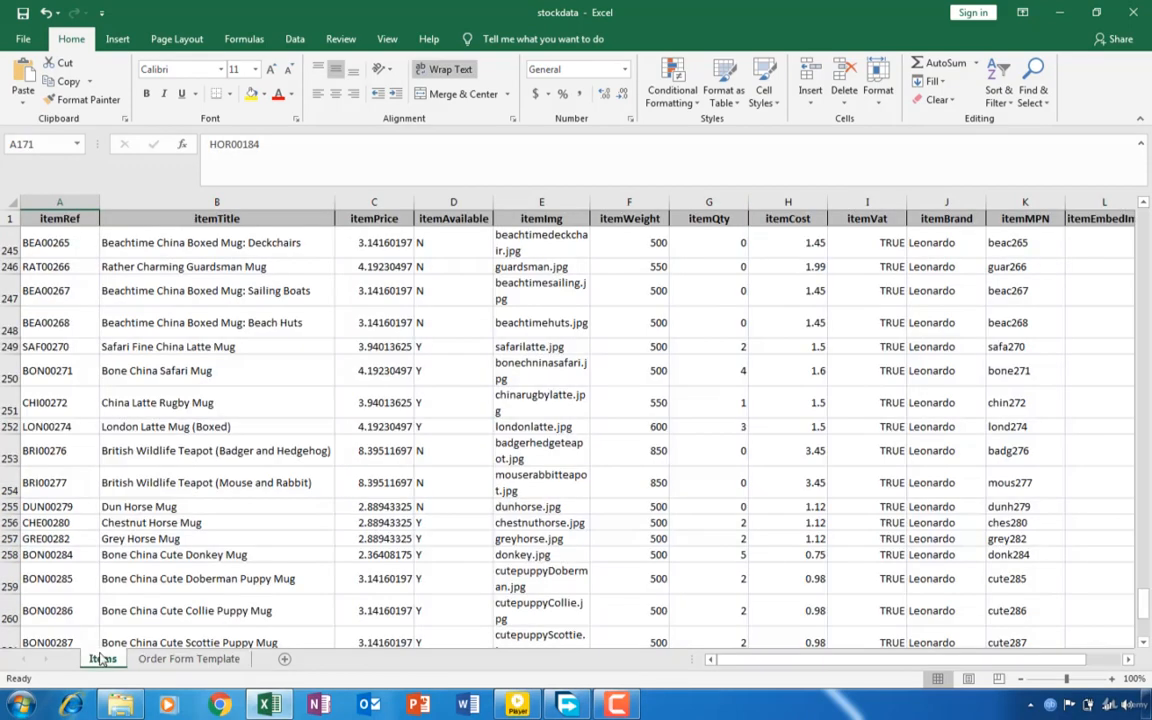
pyautogui.click(35, 292)
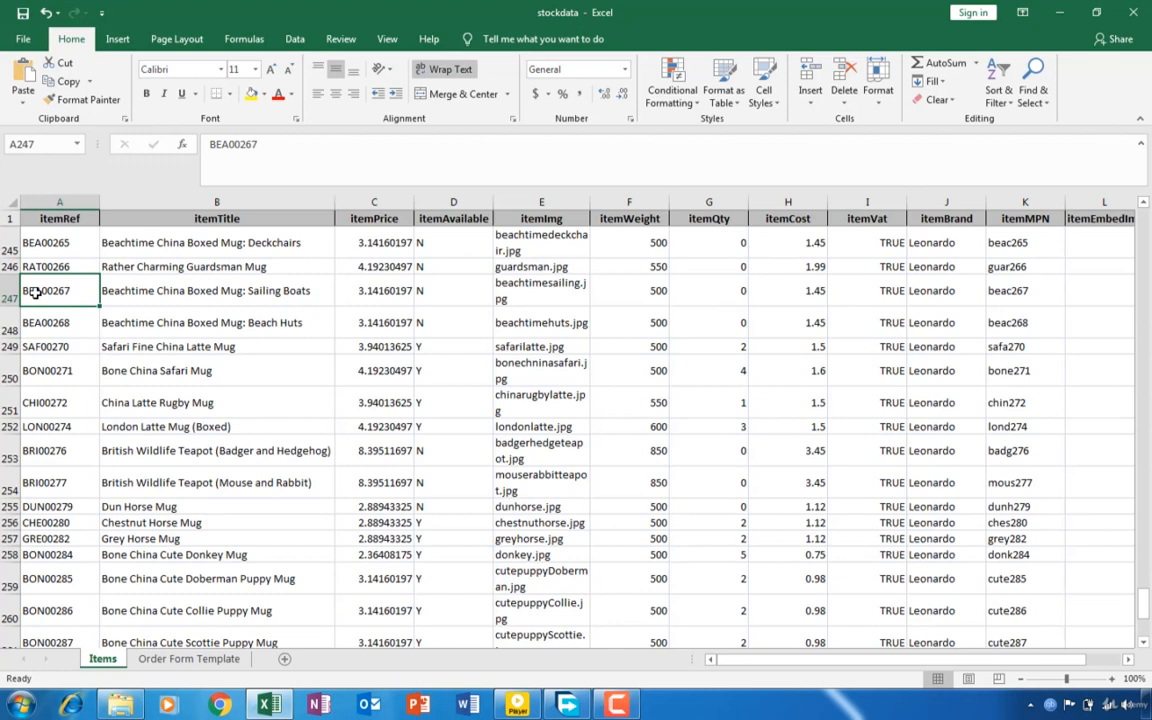
pyautogui.rightClick(35, 292)
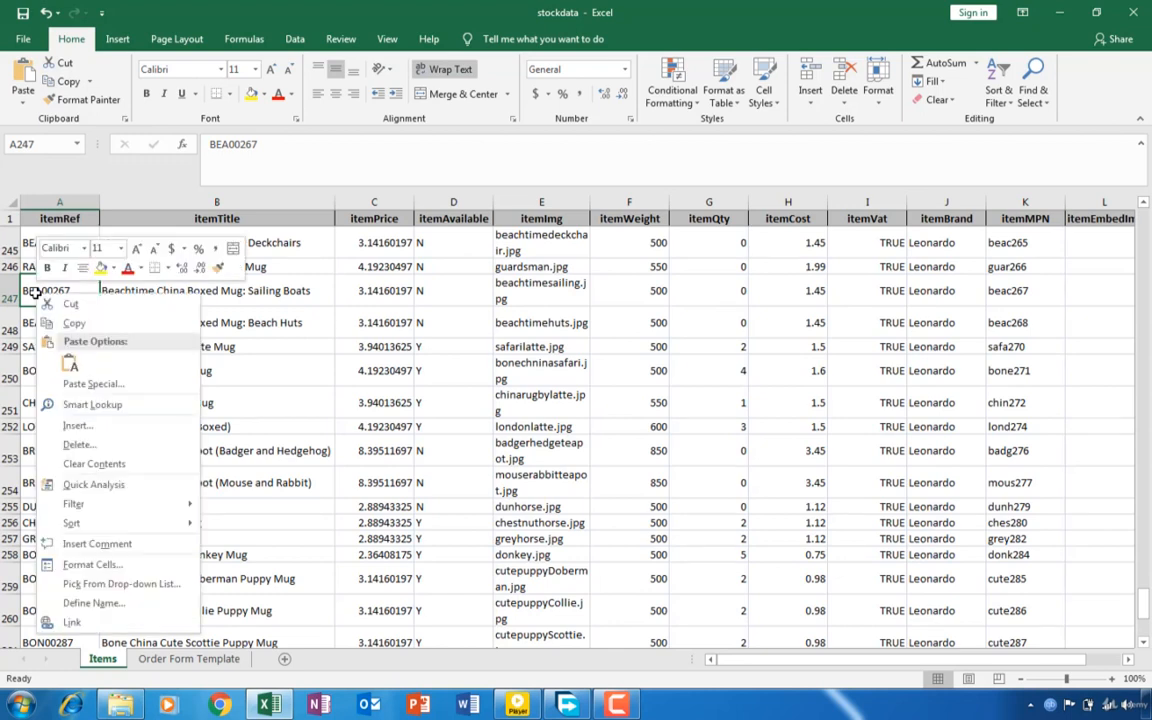
pyautogui.click(75, 337)
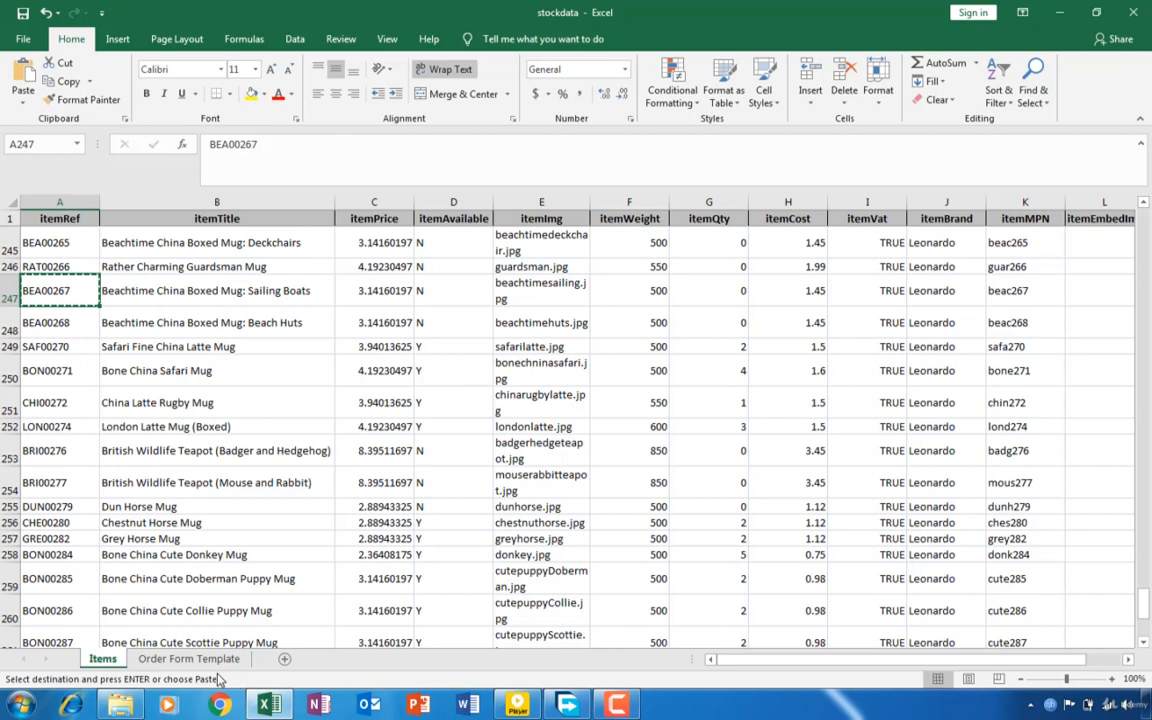
pyautogui.click(189, 658)
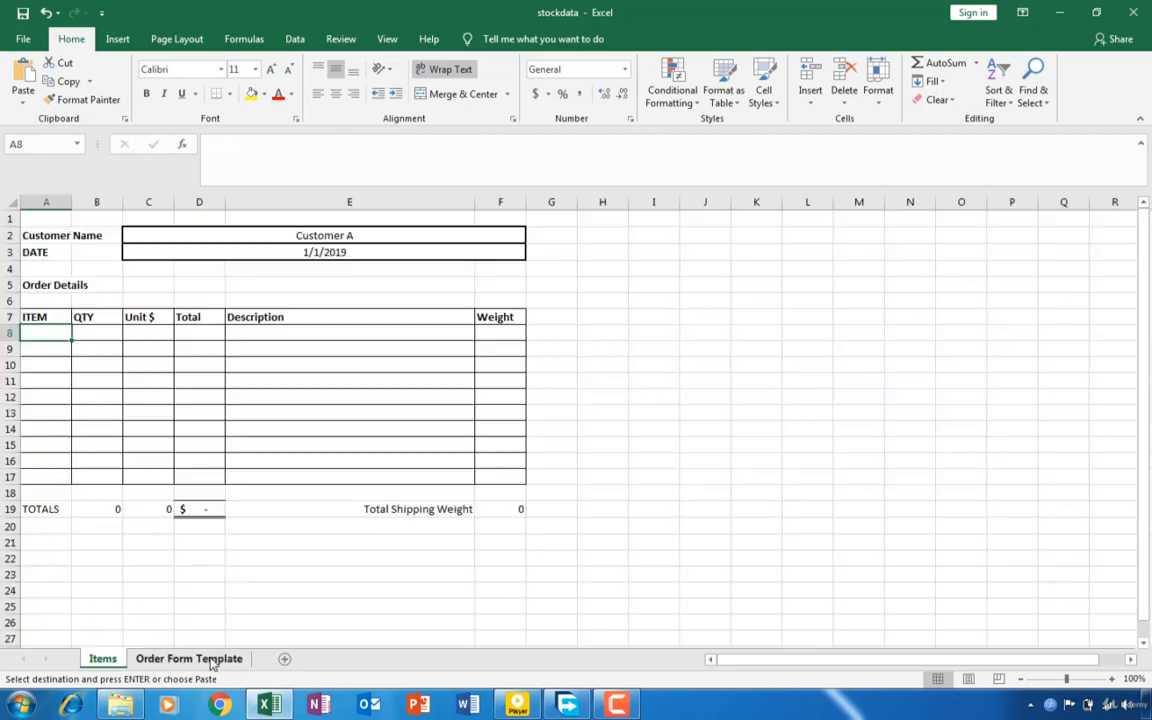
pyautogui.rightClick(38, 334)
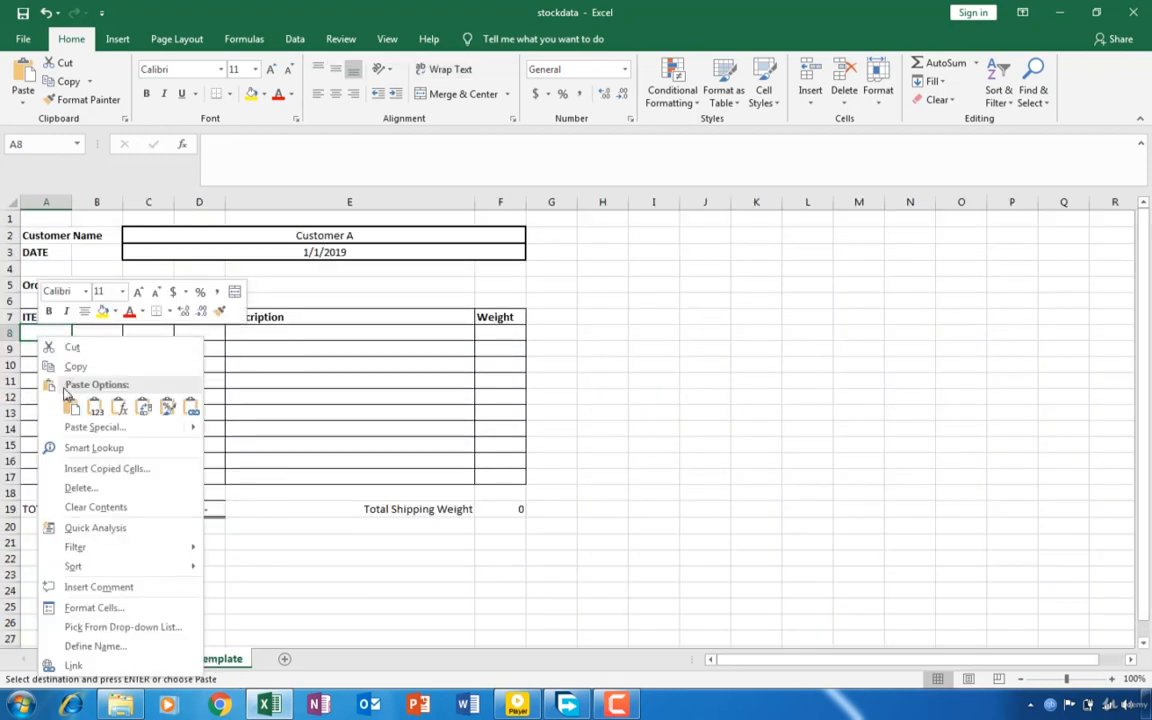
pyautogui.click(68, 406)
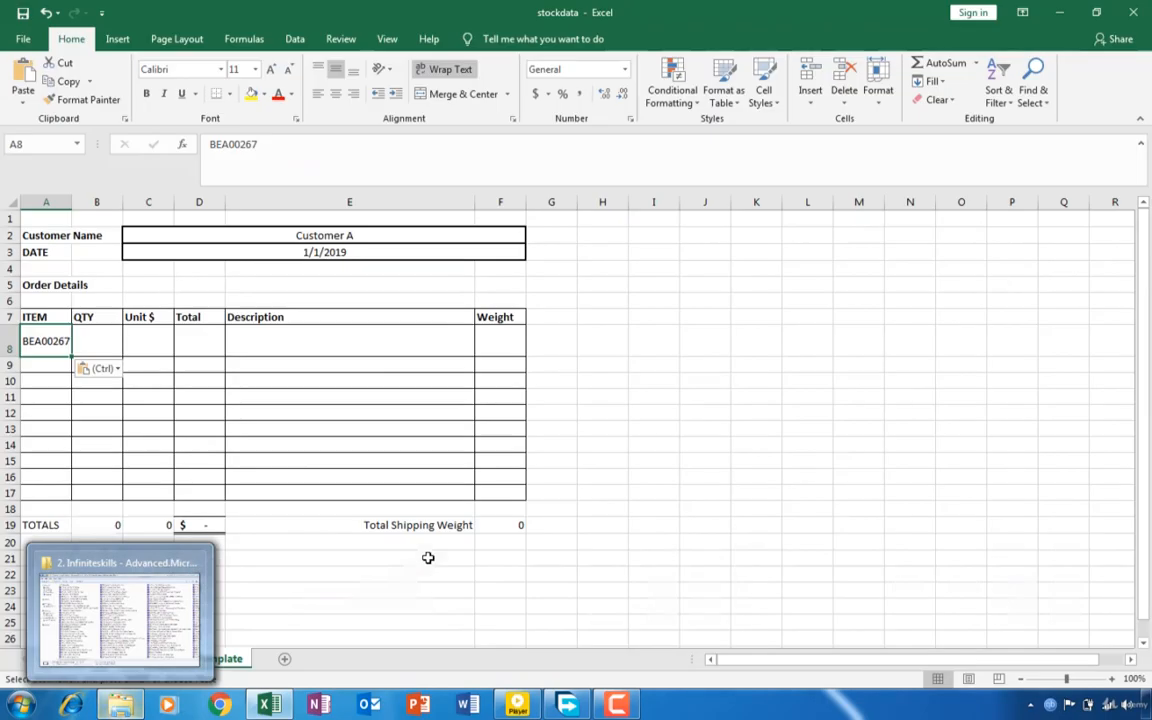
# - Copy item reference CHI00272 from the Items sheet into cell A9 of the order form and apply A9's formatting to A8
pyautogui.click(102, 662)
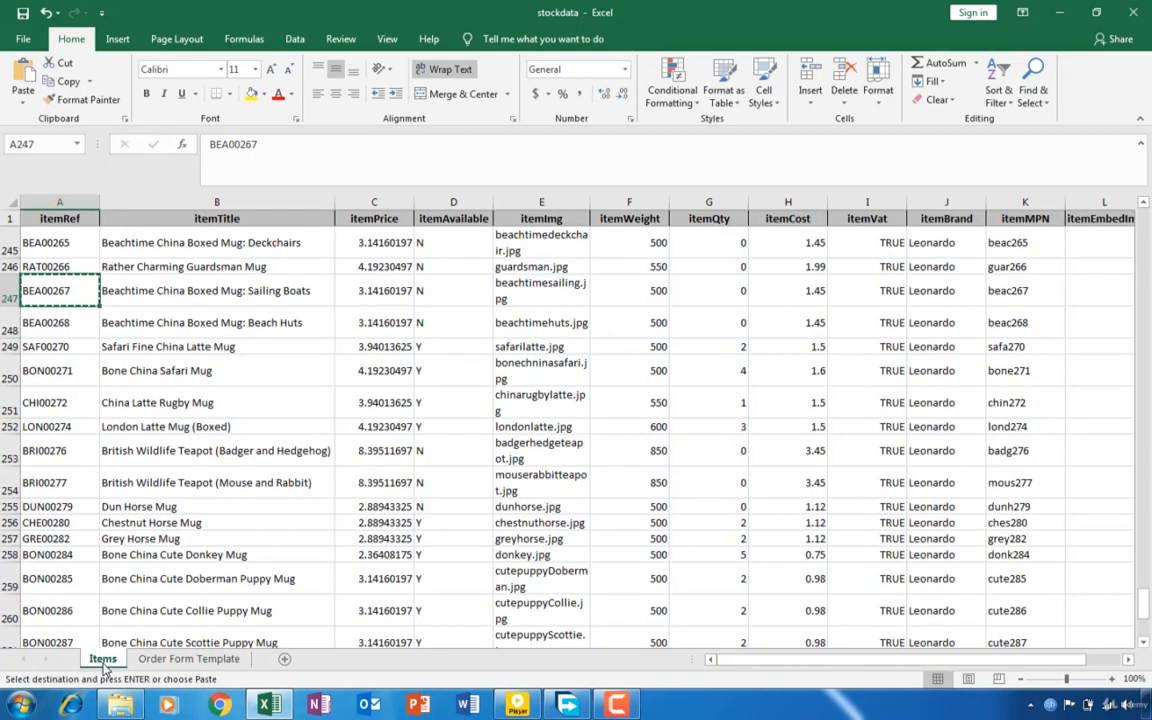
pyautogui.click(54, 404)
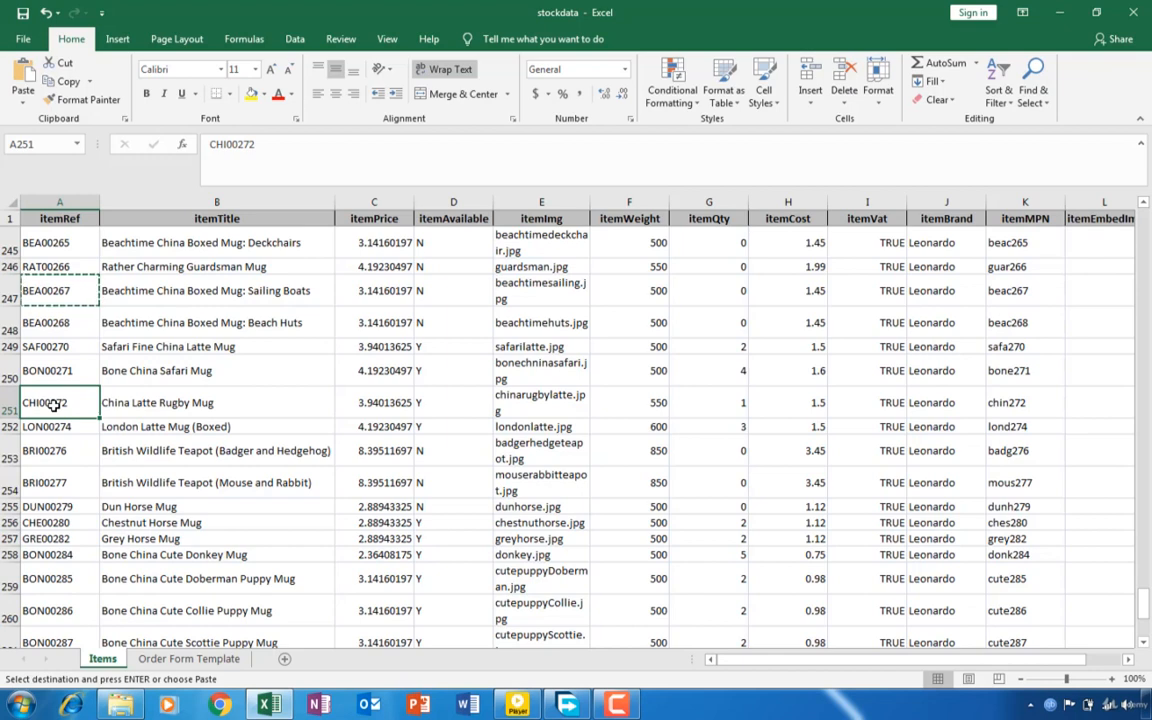
pyautogui.hotkey('ctrl', 'c')
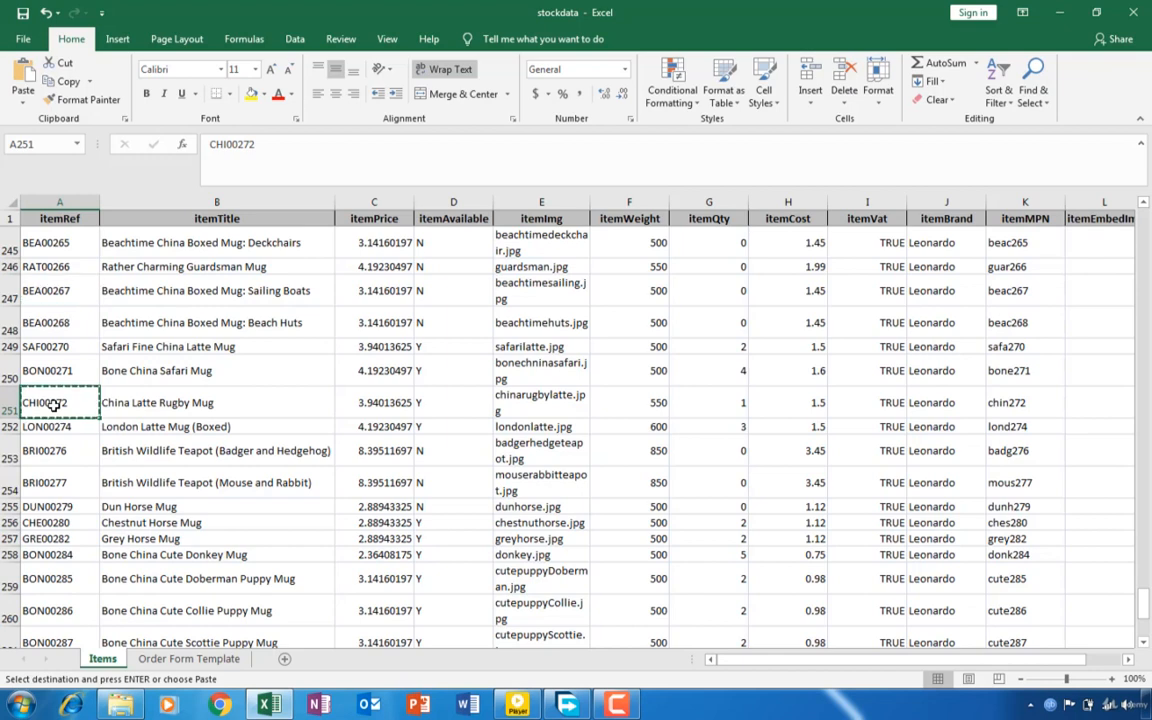
pyautogui.click(176, 660)
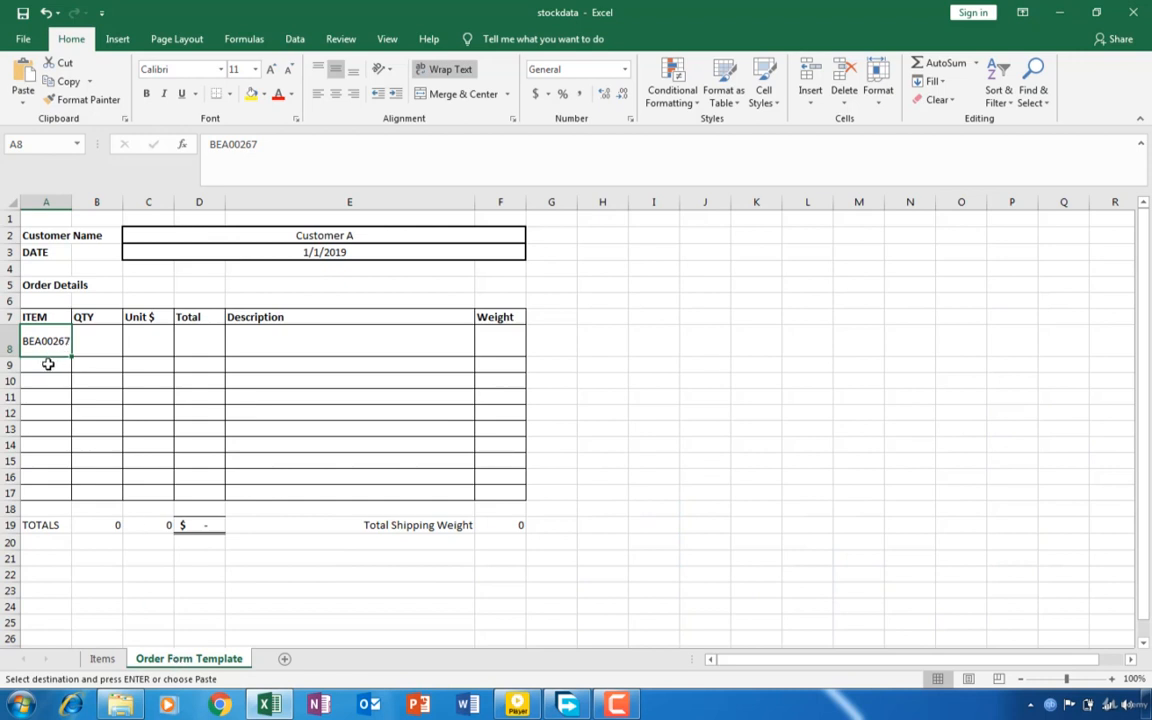
pyautogui.click(48, 364)
pyautogui.hotkey('ctrl', 'v')
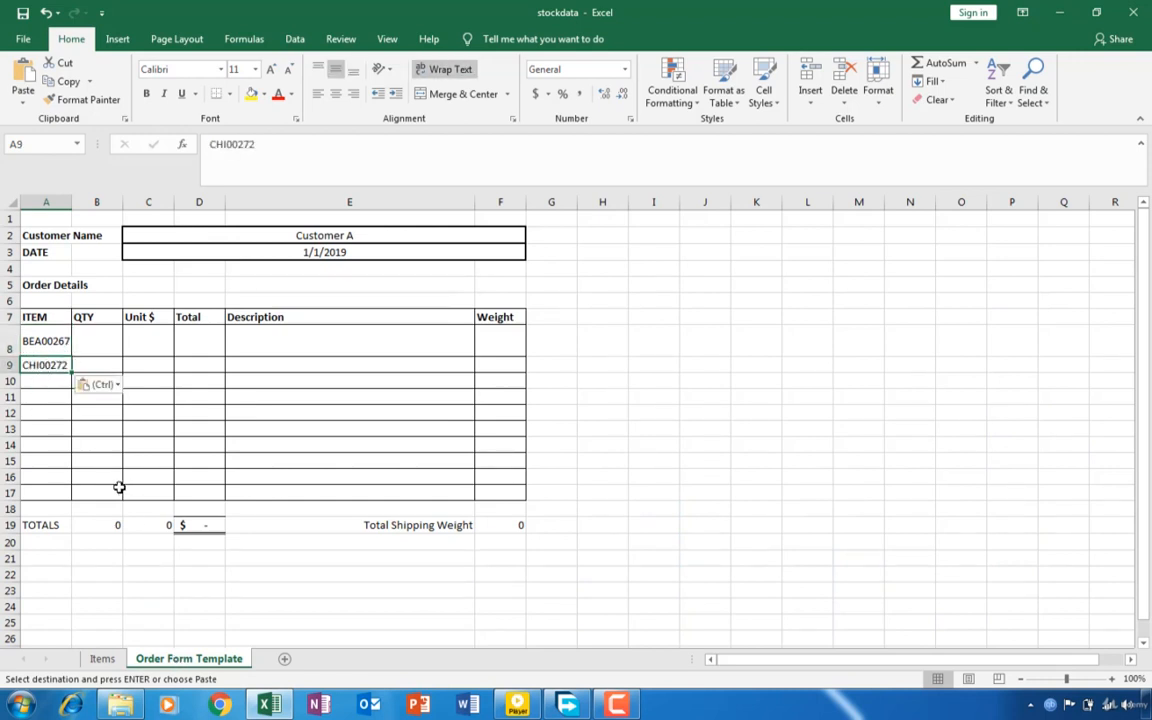
pyautogui.click(82, 102)
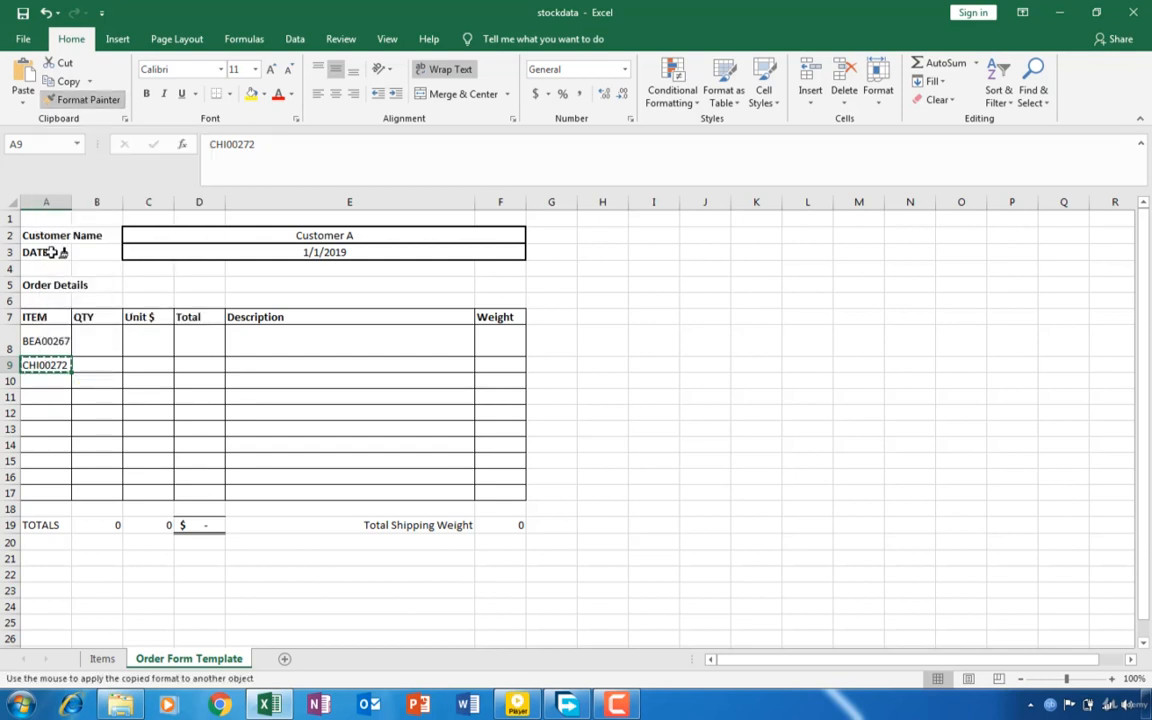
pyautogui.click(33, 342)
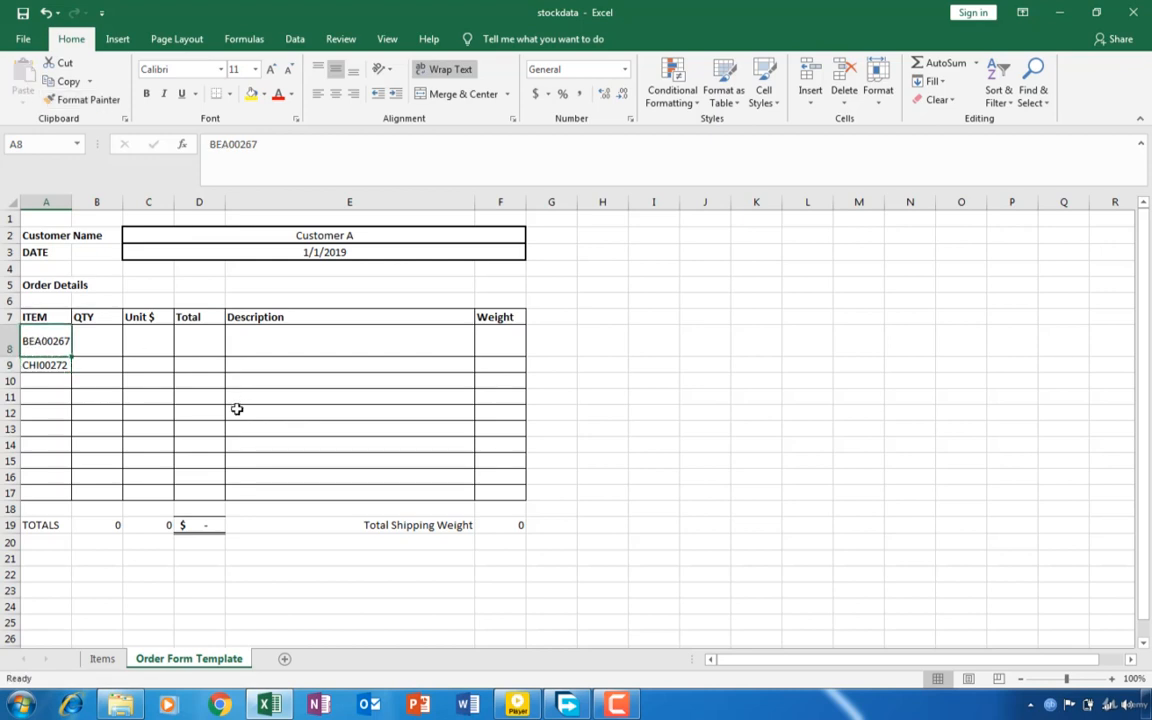
# - Copy item reference BRI00277 from the Items sheet into cell A10 of the order form
pyautogui.click(108, 660)
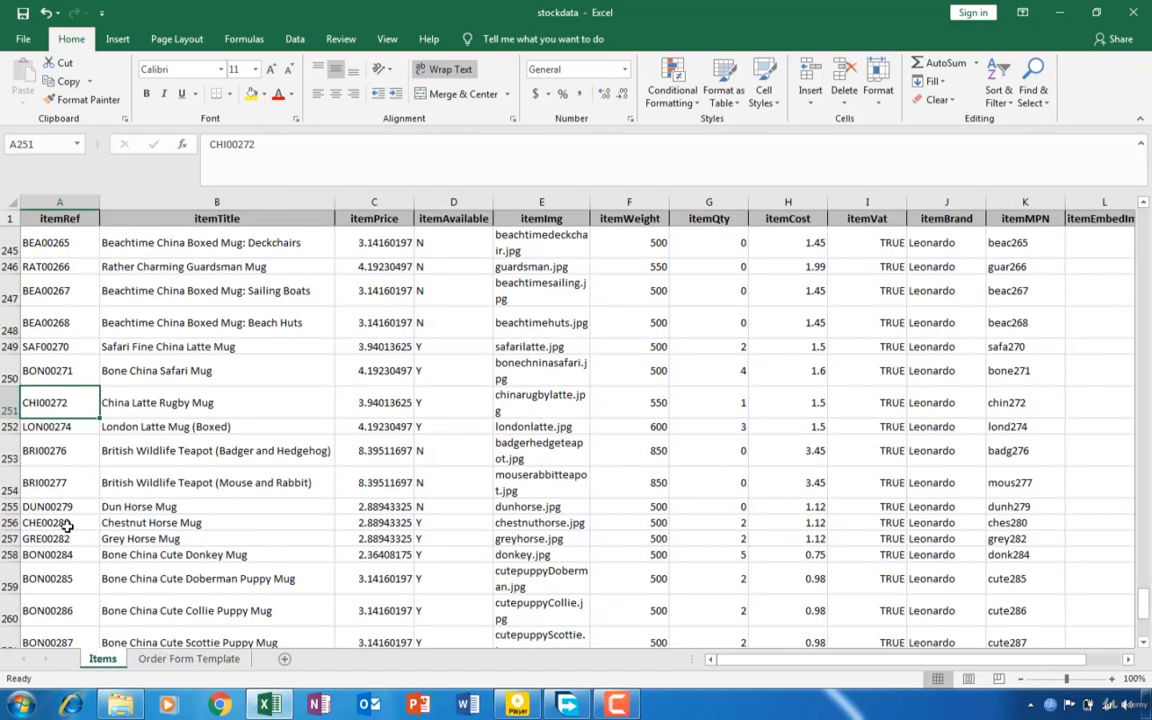
pyautogui.click(44, 482)
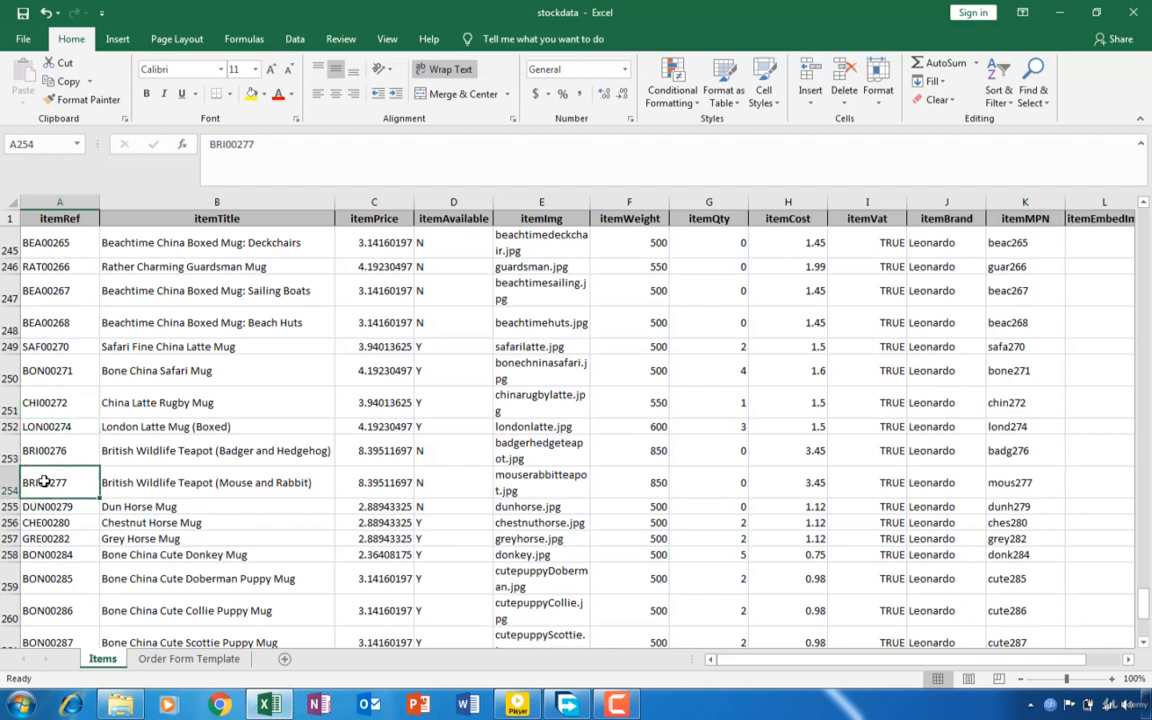
pyautogui.hotkey('ctrl', 'c')
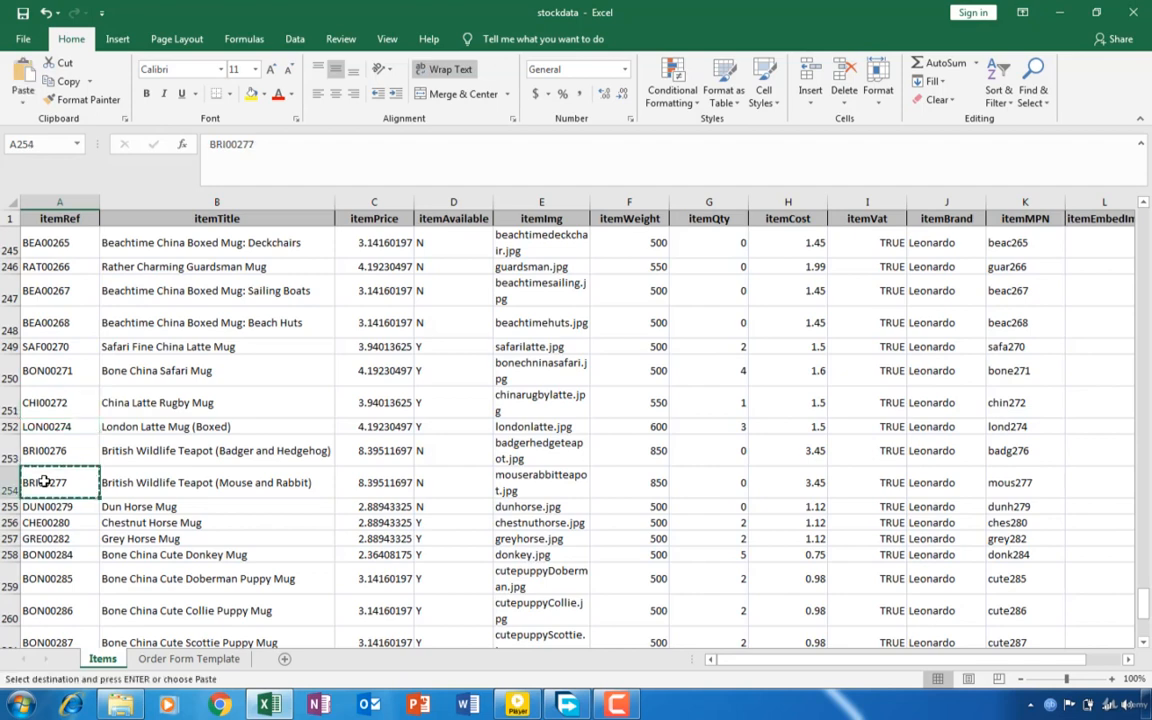
pyautogui.click(178, 659)
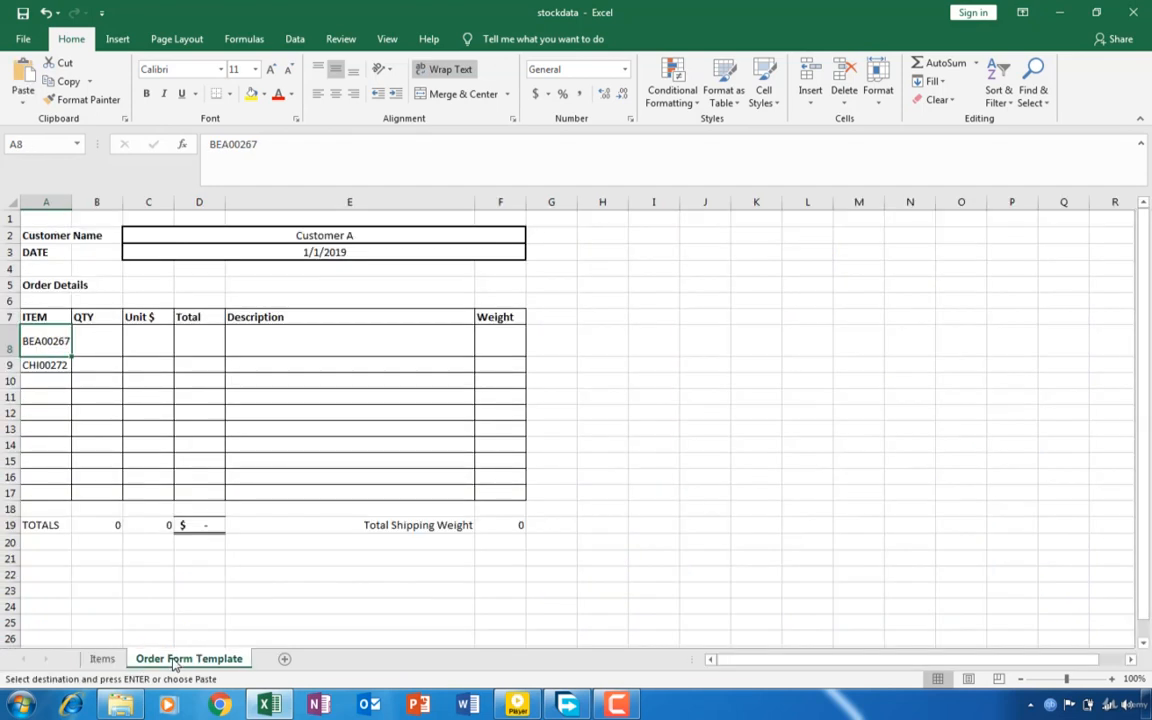
pyautogui.click(40, 384)
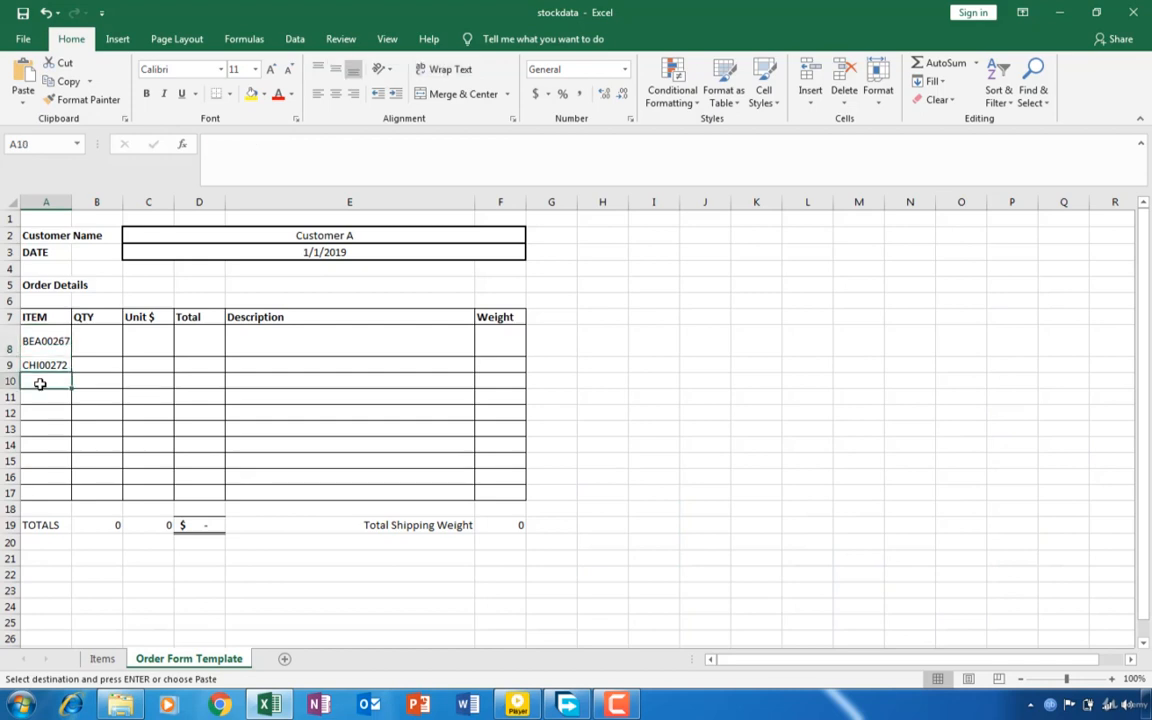
pyautogui.hotkey('ctrl', 'v')
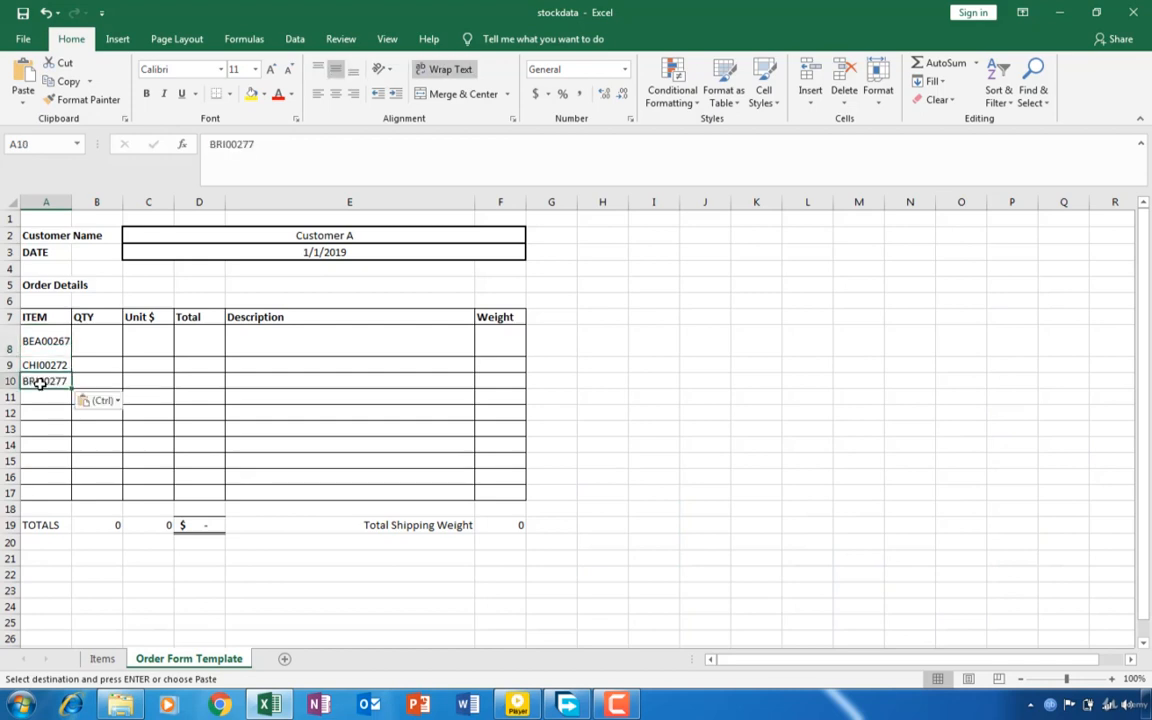
# - Copy item reference CHE00280 from the Items sheet into cell A11 of the order form
pyautogui.click(100, 659)
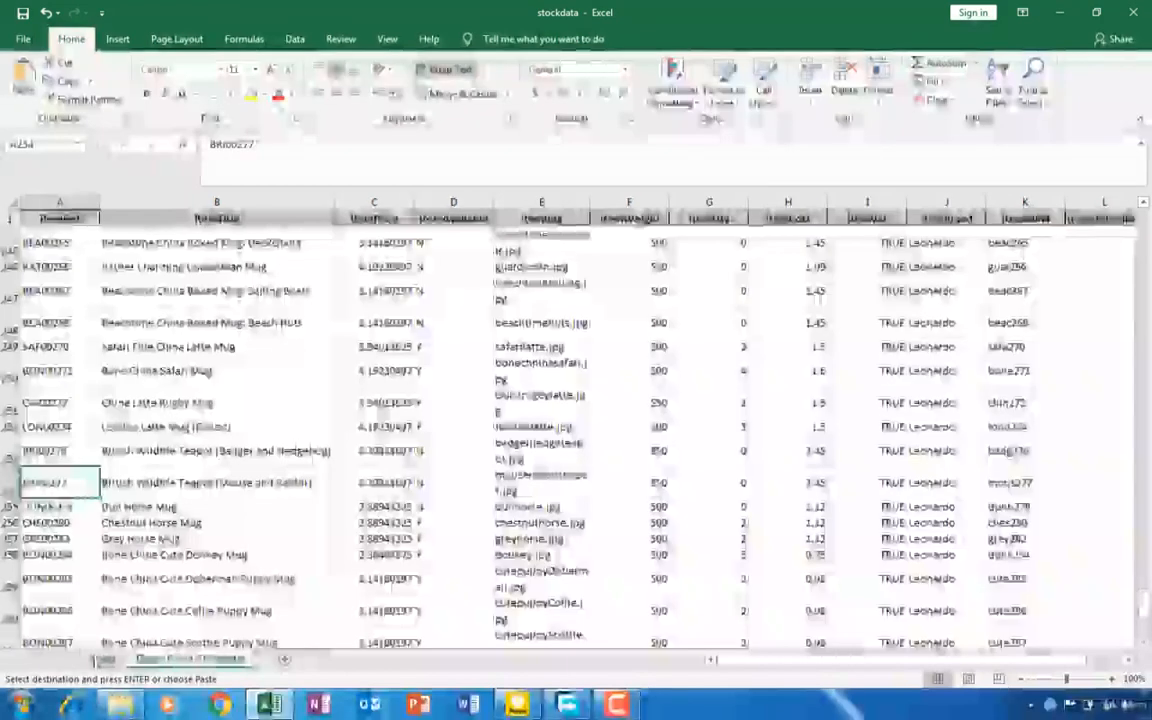
pyautogui.click(60, 523)
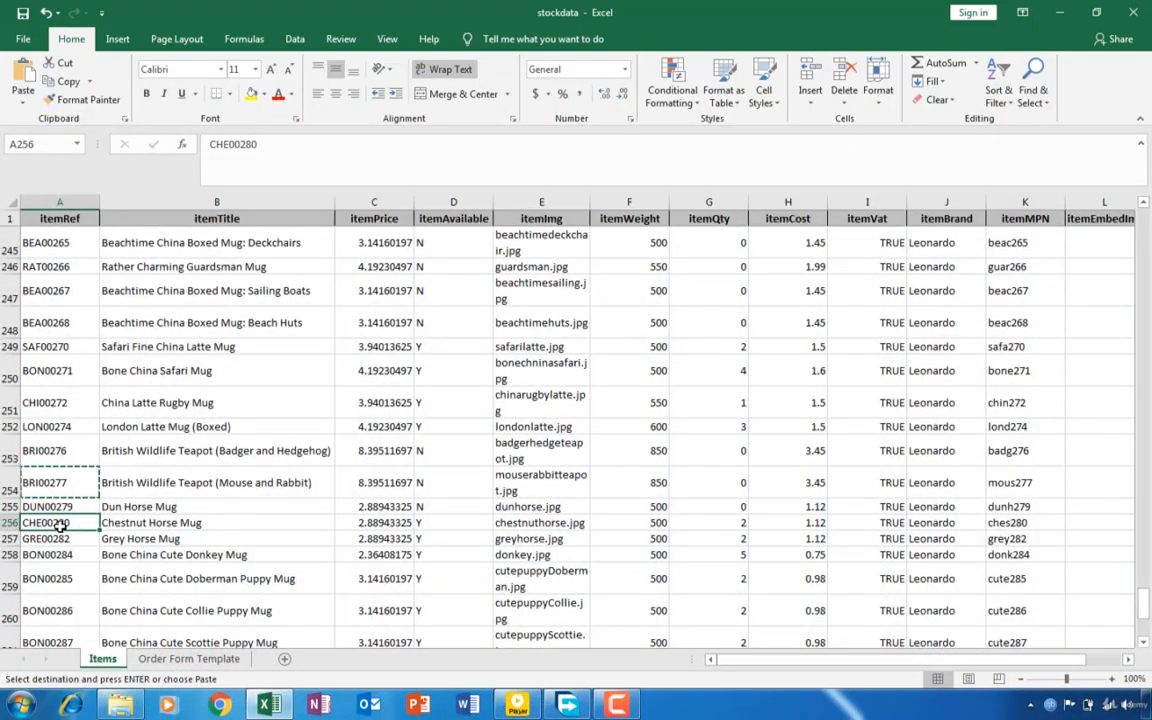
pyautogui.hotkey('ctrl', 'c')
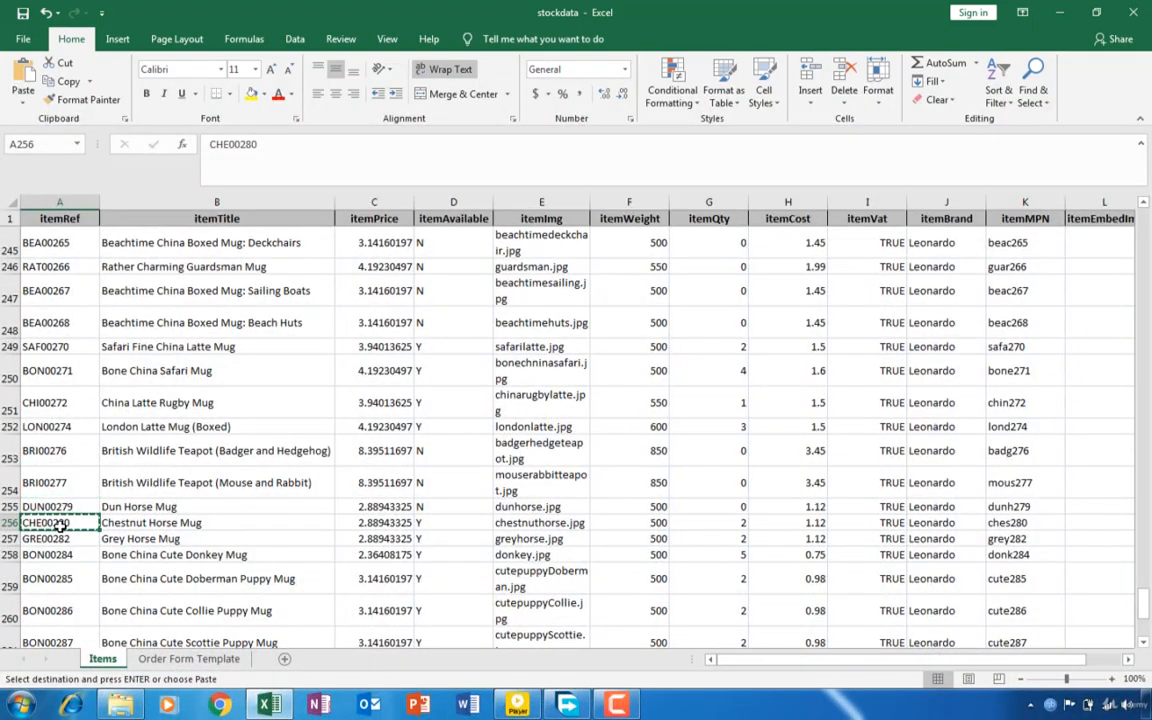
pyautogui.click(192, 659)
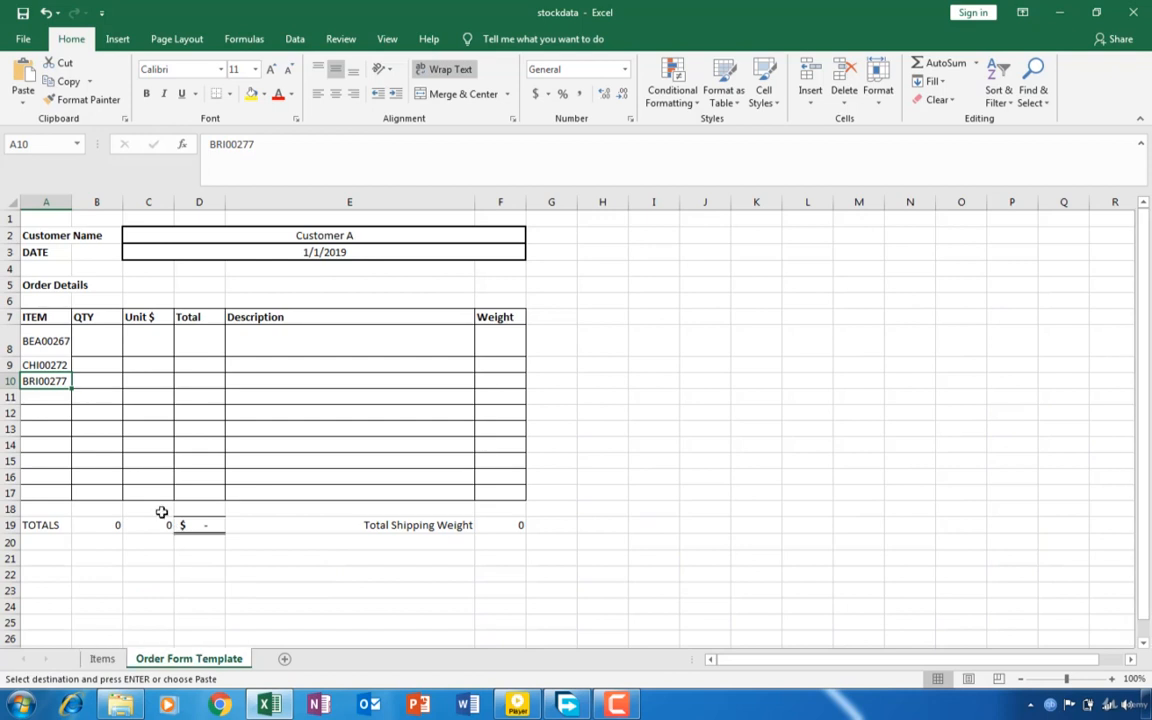
pyautogui.click(51, 396)
pyautogui.hotkey('ctrl', 'v')
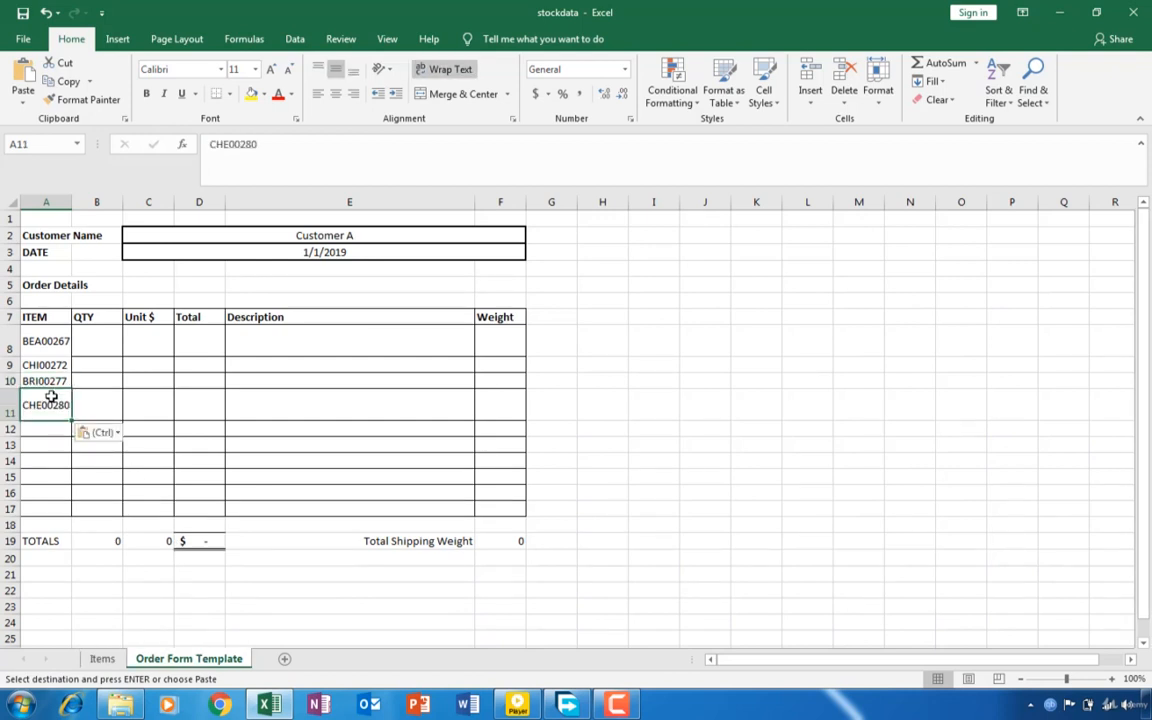
# - Copy item reference BON00285 from the Items sheet into cell A12 of the order form and widen column A to fit the references
pyautogui.click(102, 659)
pyautogui.click(62, 579)
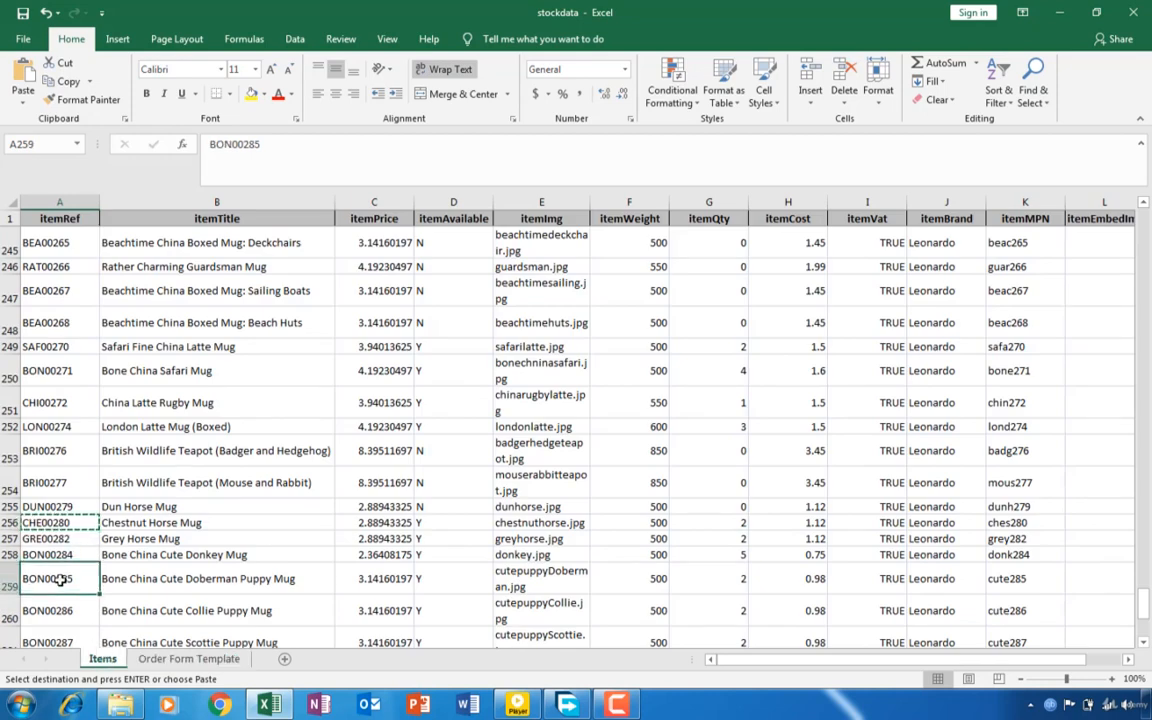
pyautogui.hotkey('ctrl', 'c')
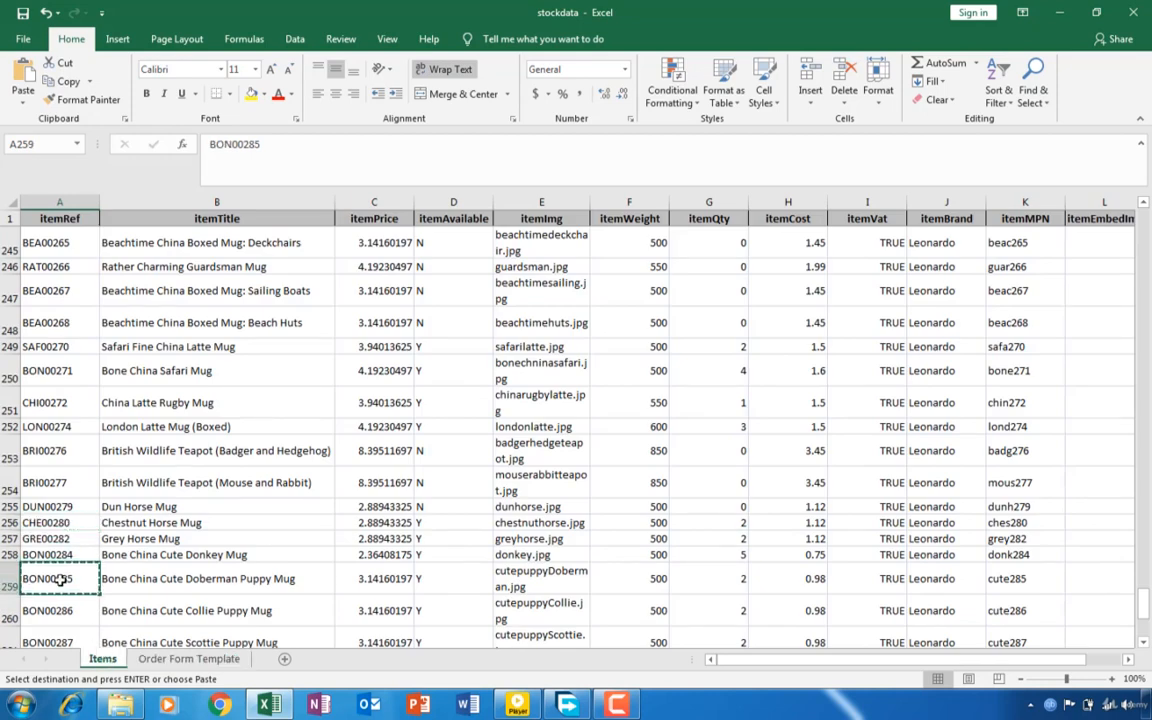
pyautogui.click(165, 660)
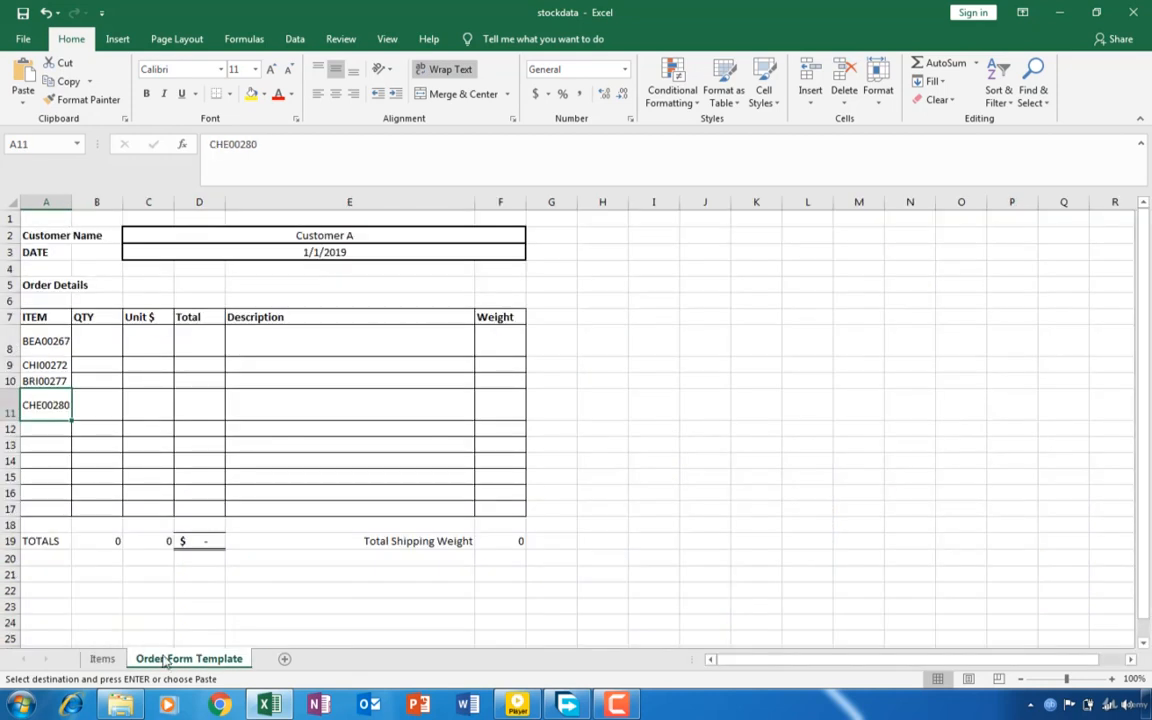
pyautogui.click(43, 432)
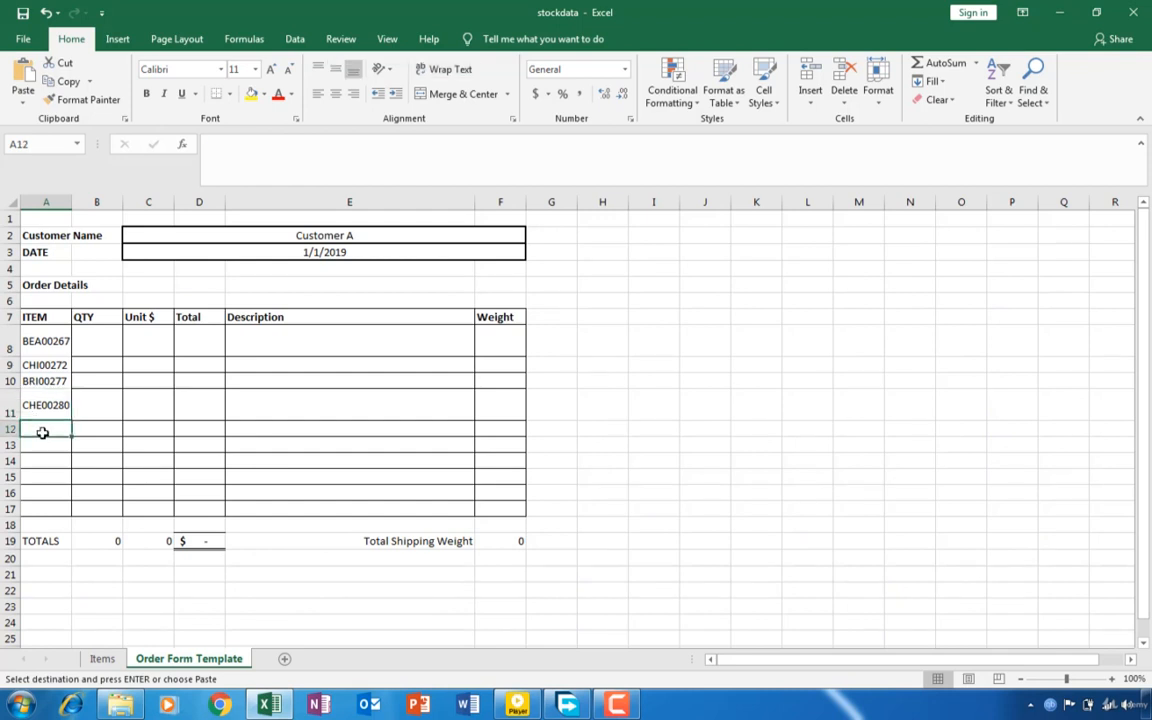
pyautogui.hotkey('ctrl', 'v')
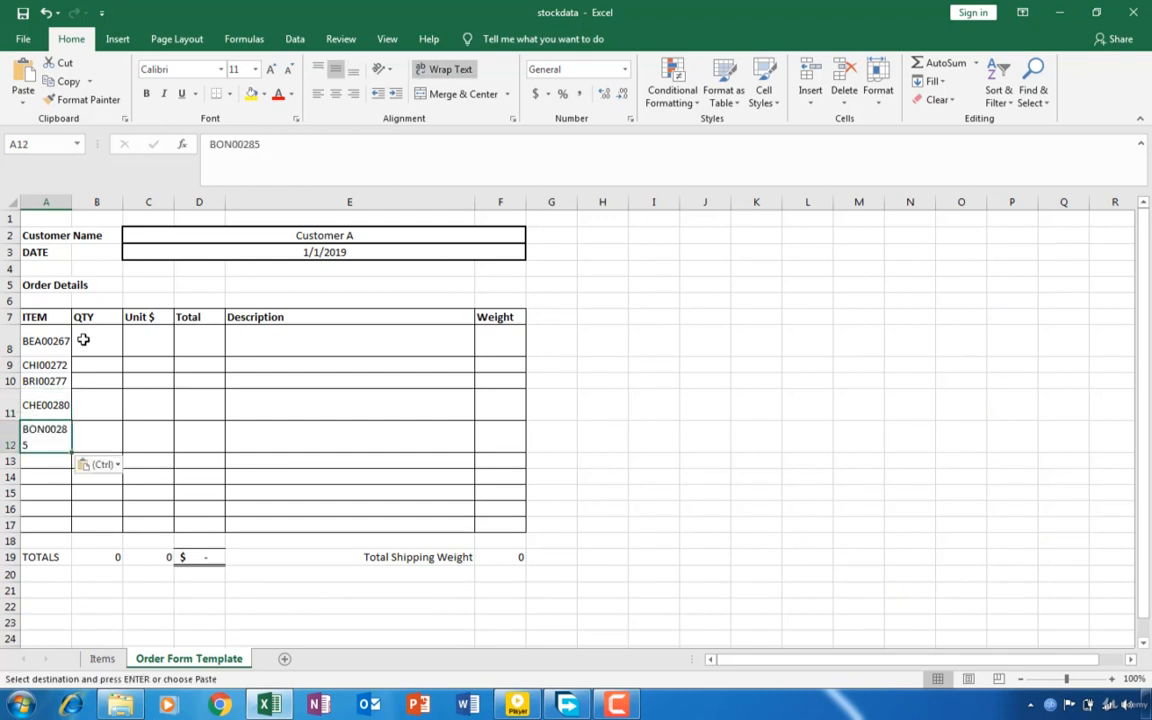
pyautogui.moveTo(71, 196); pyautogui.dragTo(93, 196)
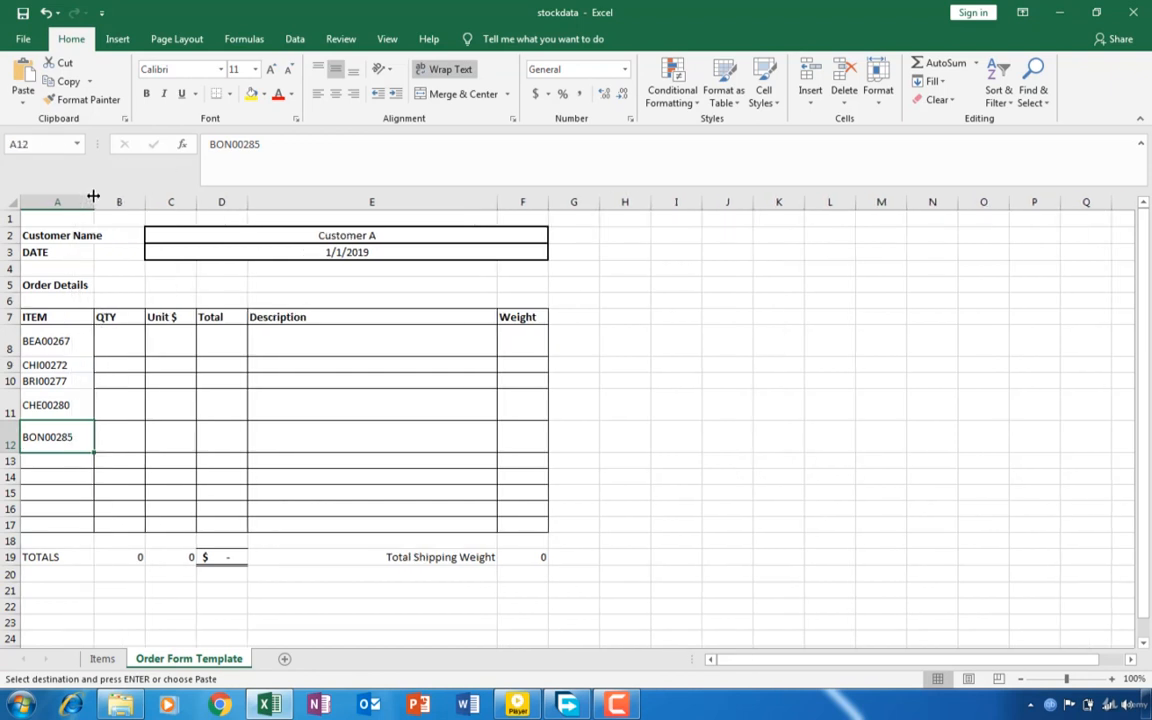
pyautogui.doubleClick(93, 196)
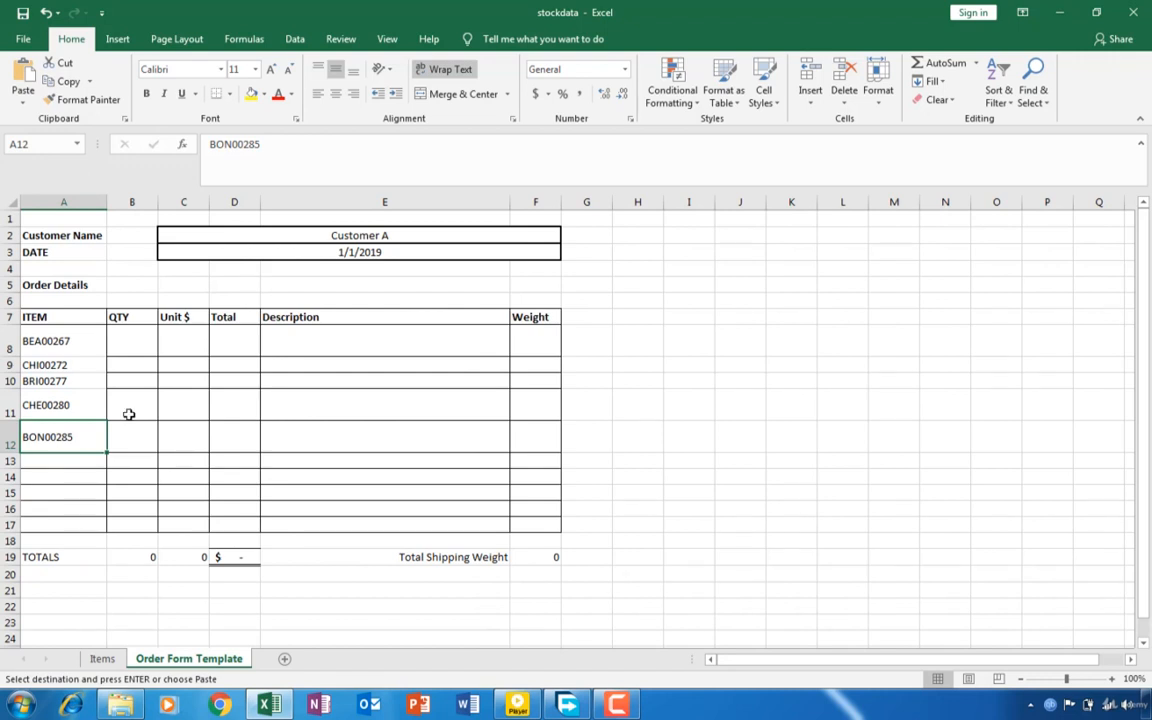
# - Enter quantities 8, 10, 7, 2 and 6 for the five ordered items in cells B8 to B12 of the QTY column
pyautogui.click(139, 348)
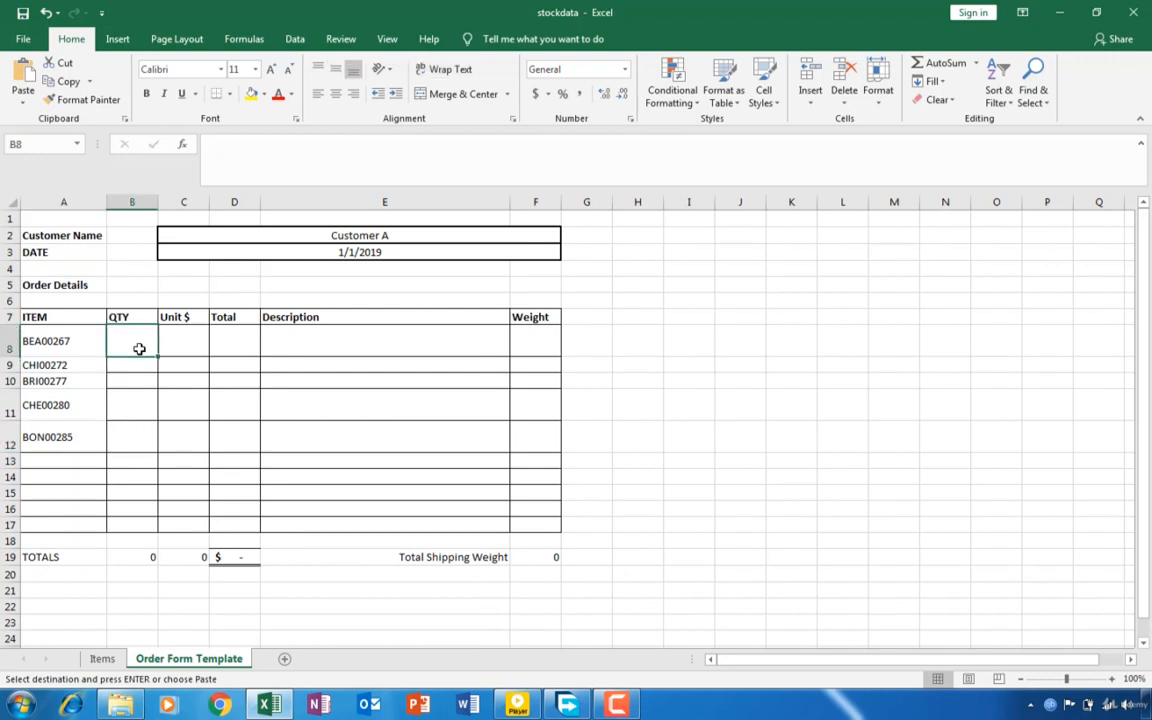
pyautogui.press('Escape')
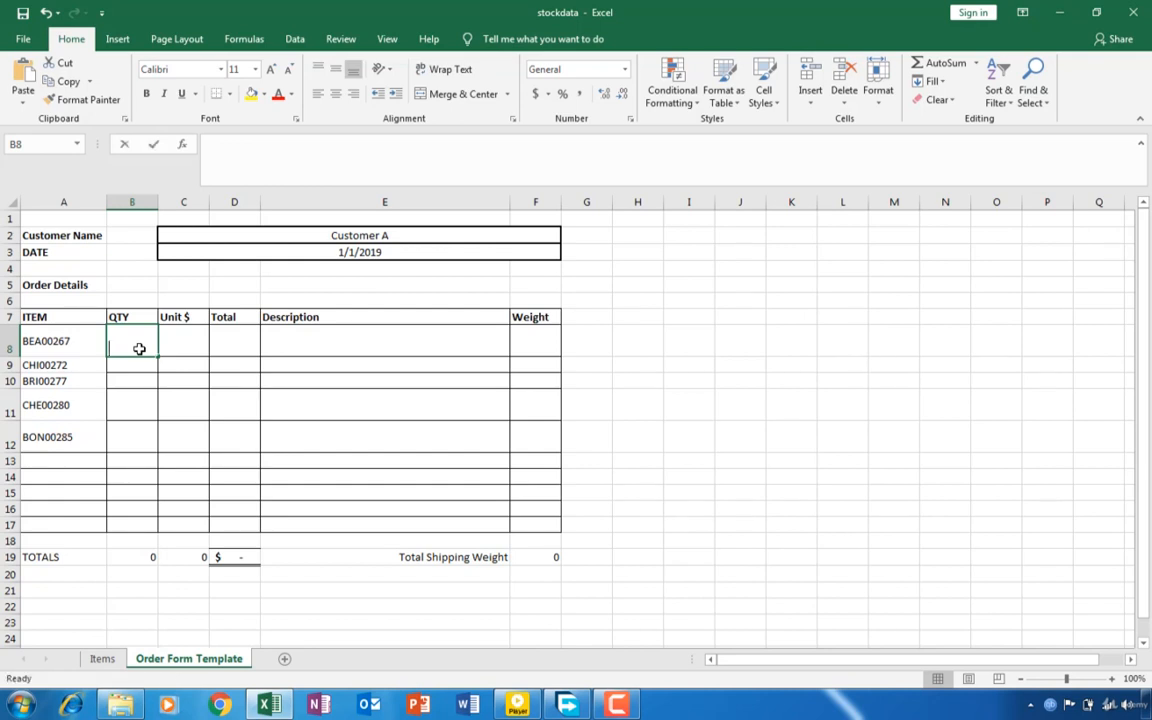
pyautogui.write('8')
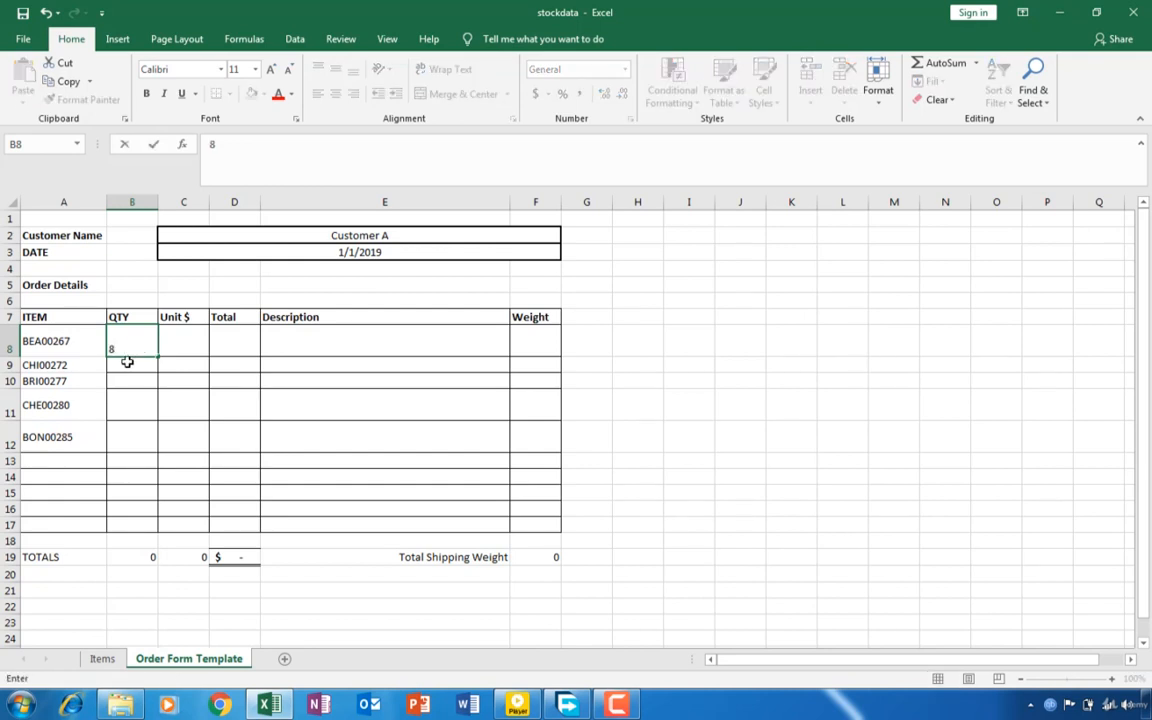
pyautogui.press('Return')
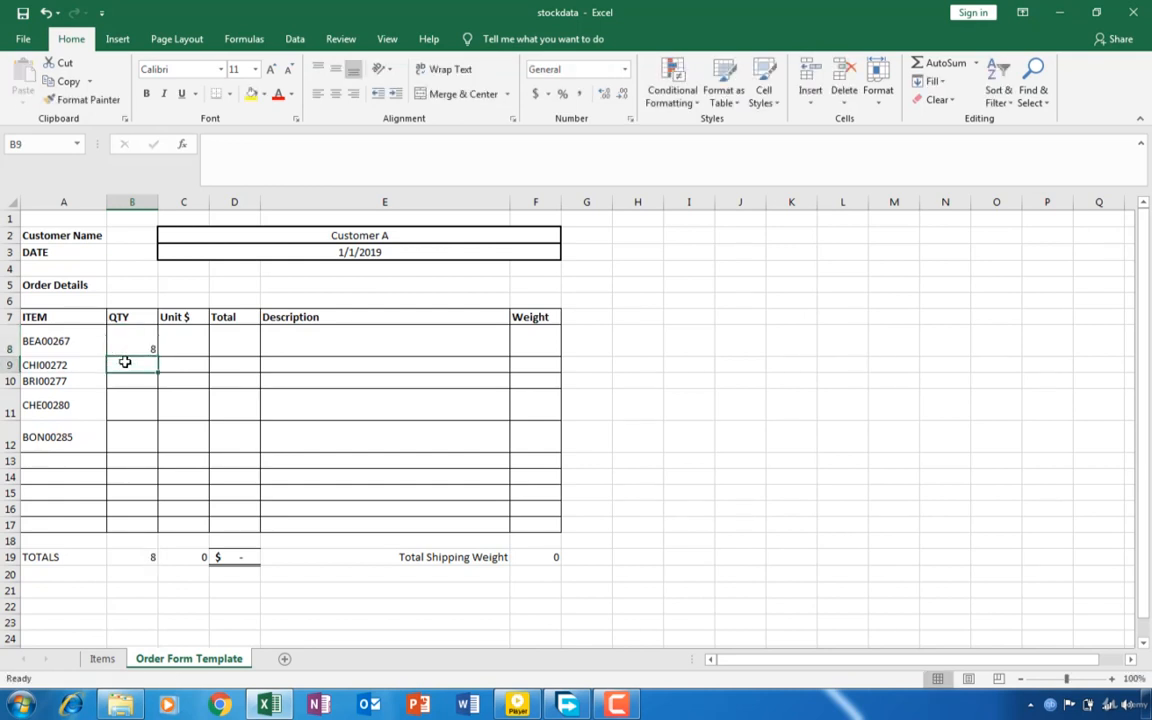
pyautogui.write('10')
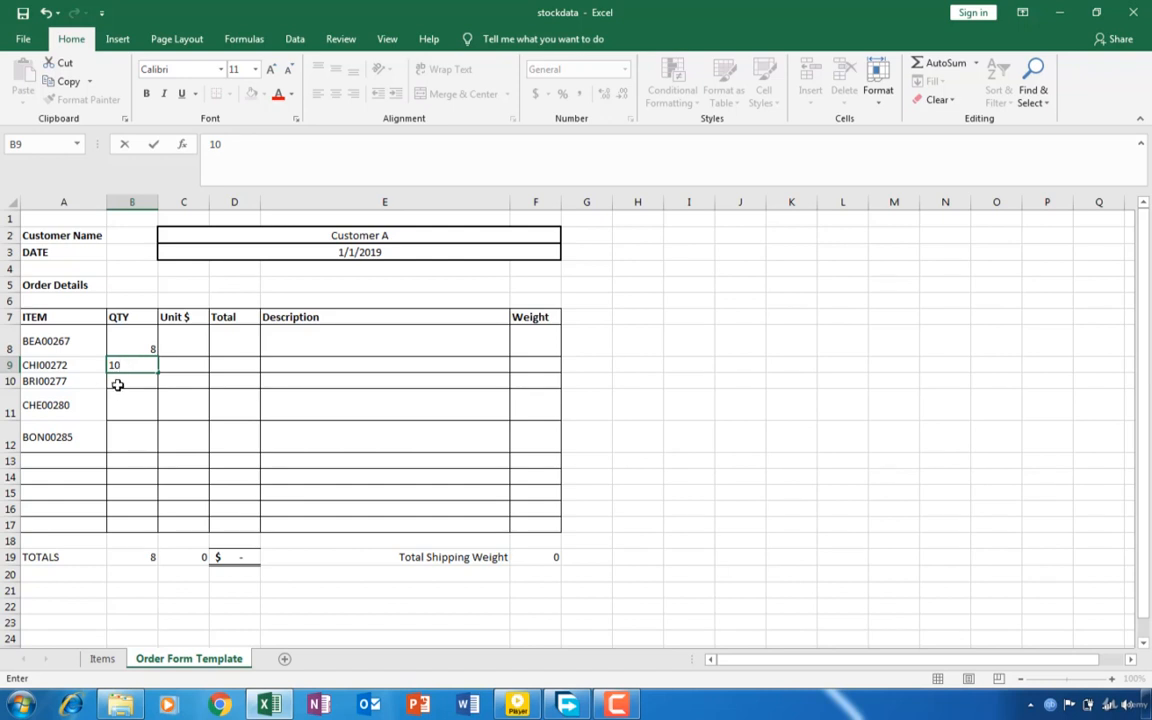
pyautogui.press('Return')
pyautogui.write('7')
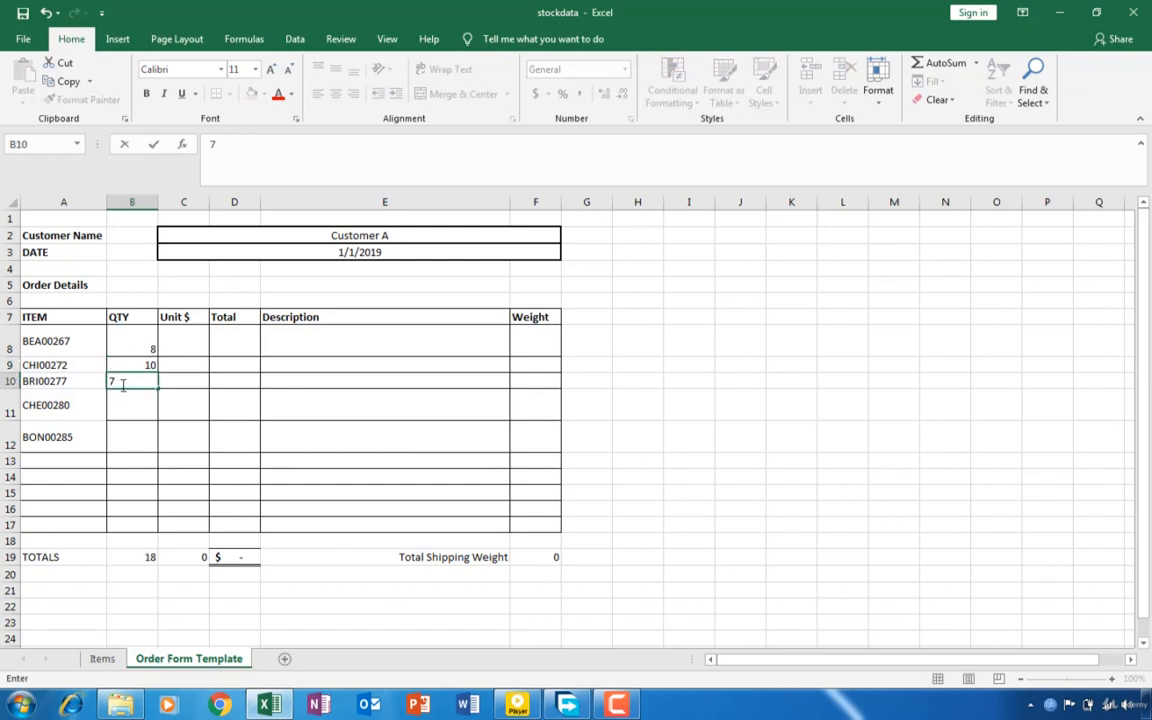
pyautogui.press('Return')
pyautogui.write('2')
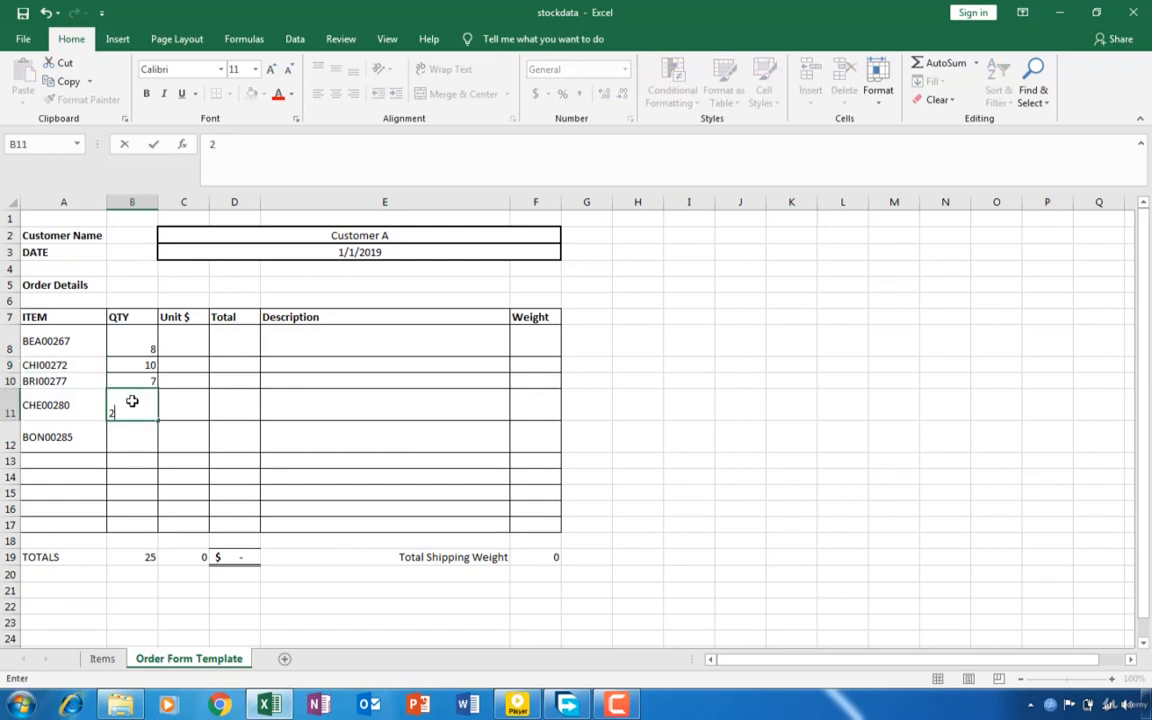
pyautogui.press('Return')
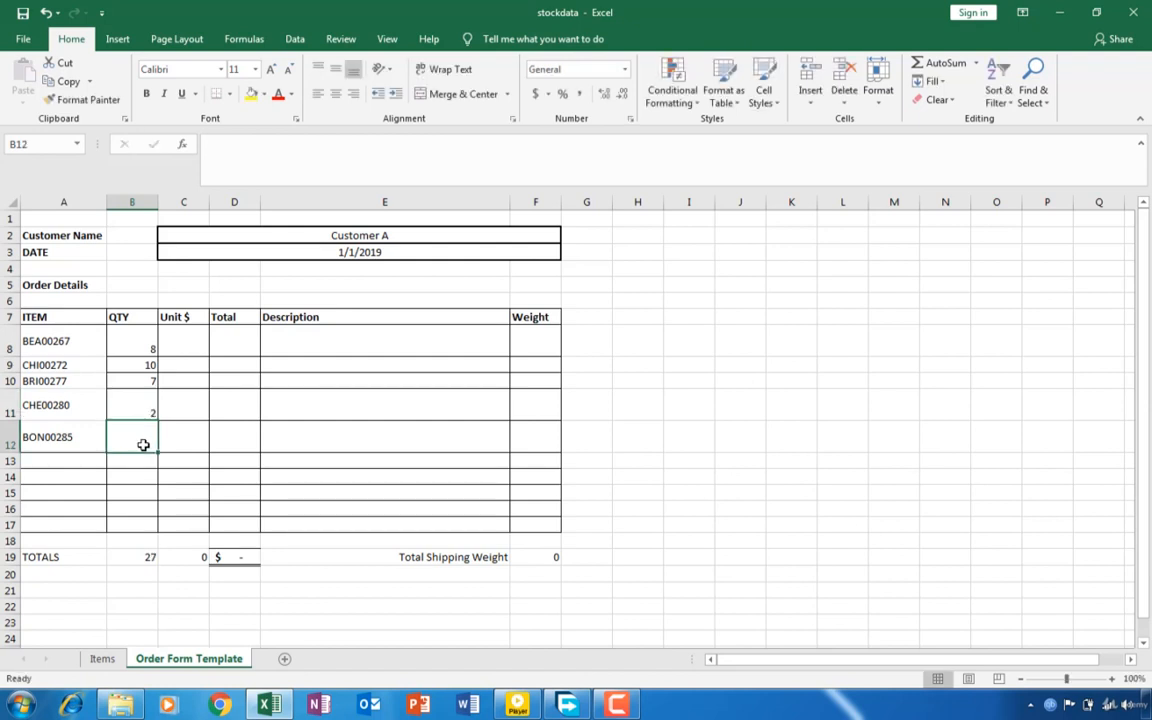
pyautogui.write('6')
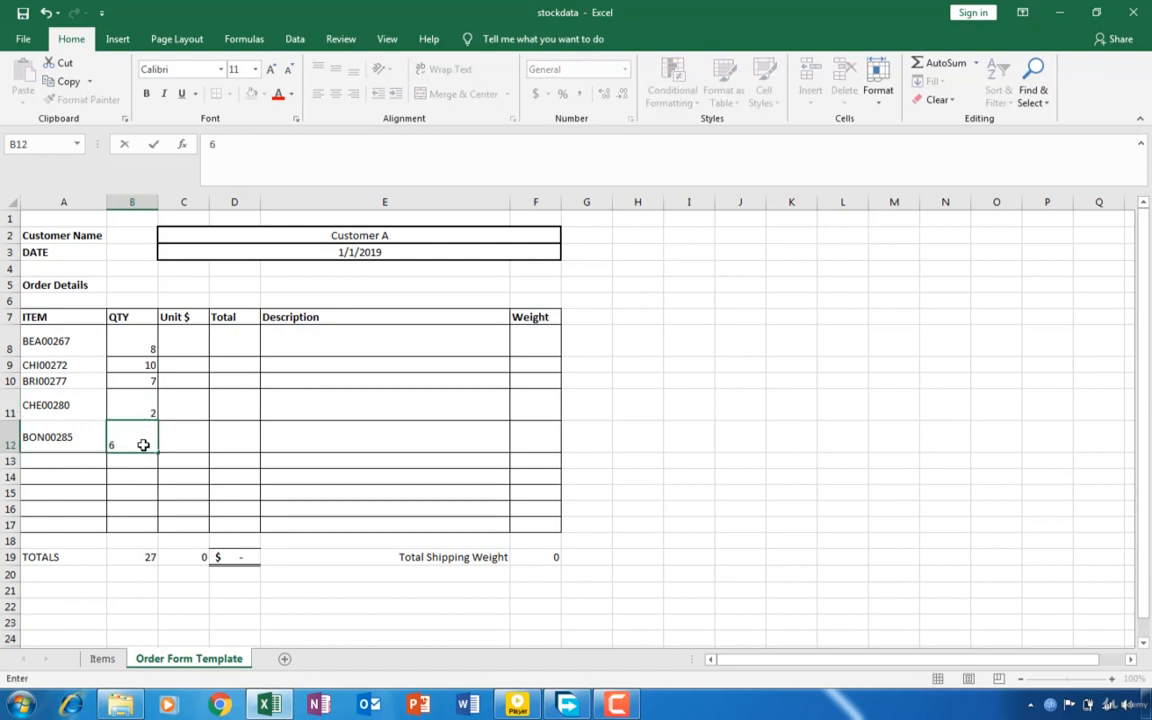
pyautogui.click(183, 346)
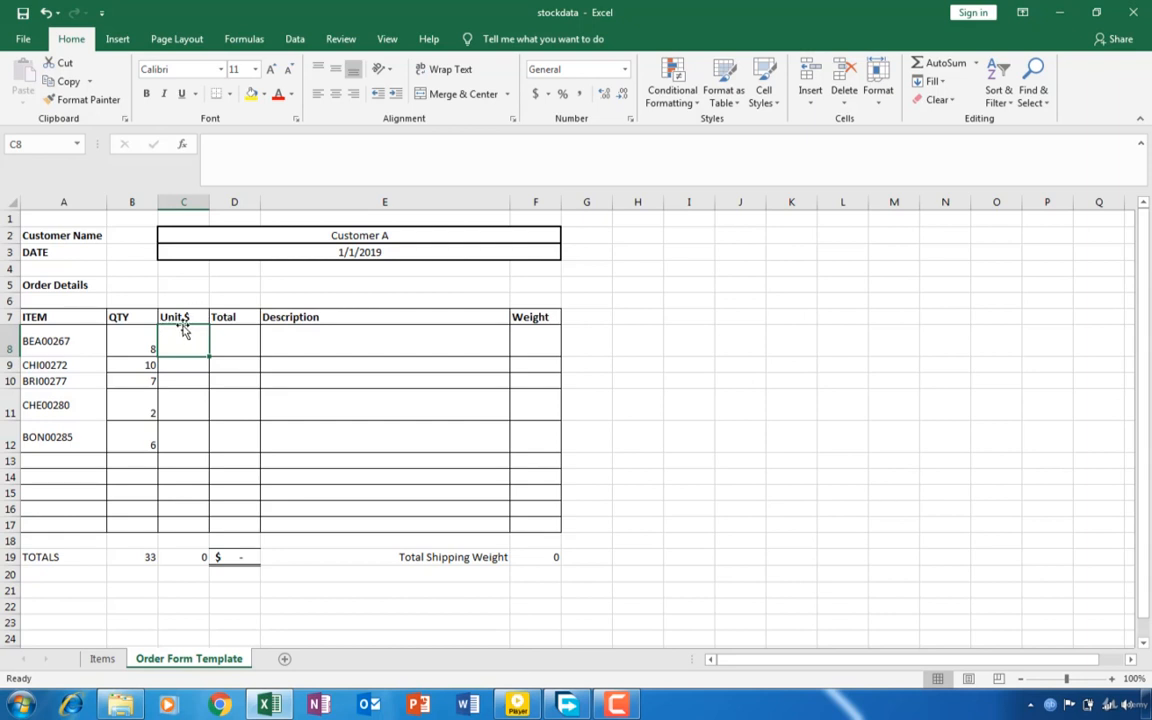
# - Define the workbook-scope name STOCK for the whole Items data range A1:L275, keeping the current Windows color scheme
pyautogui.click(103, 659)
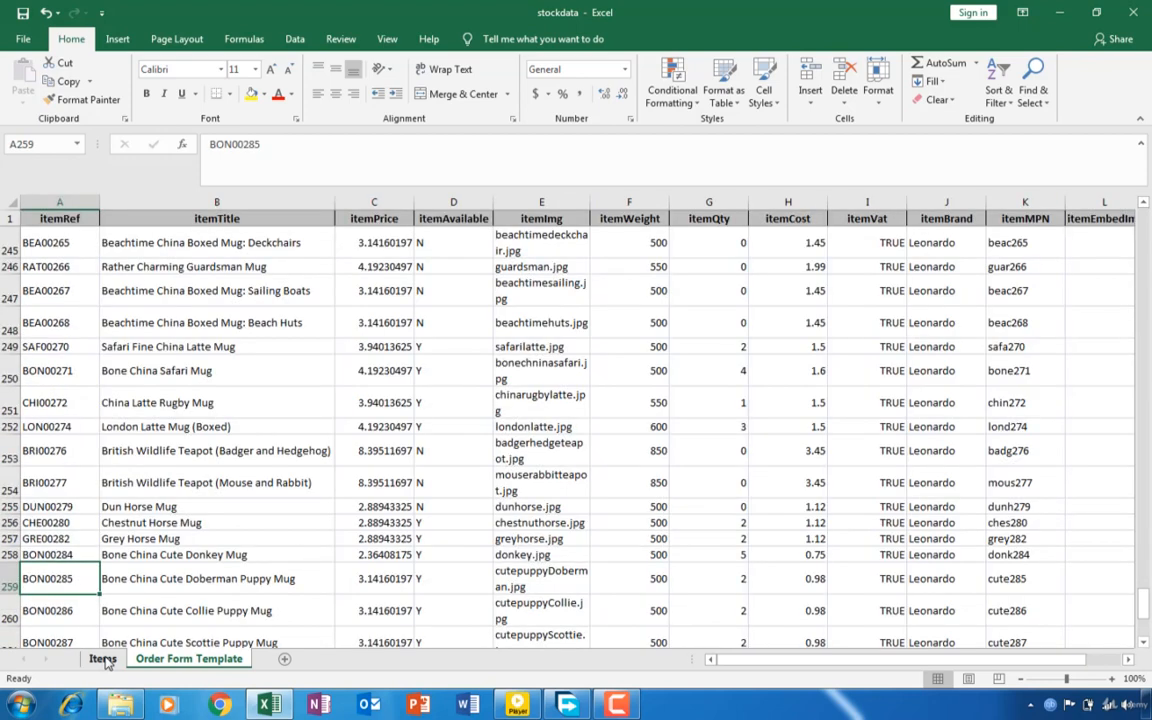
pyautogui.click(140, 368)
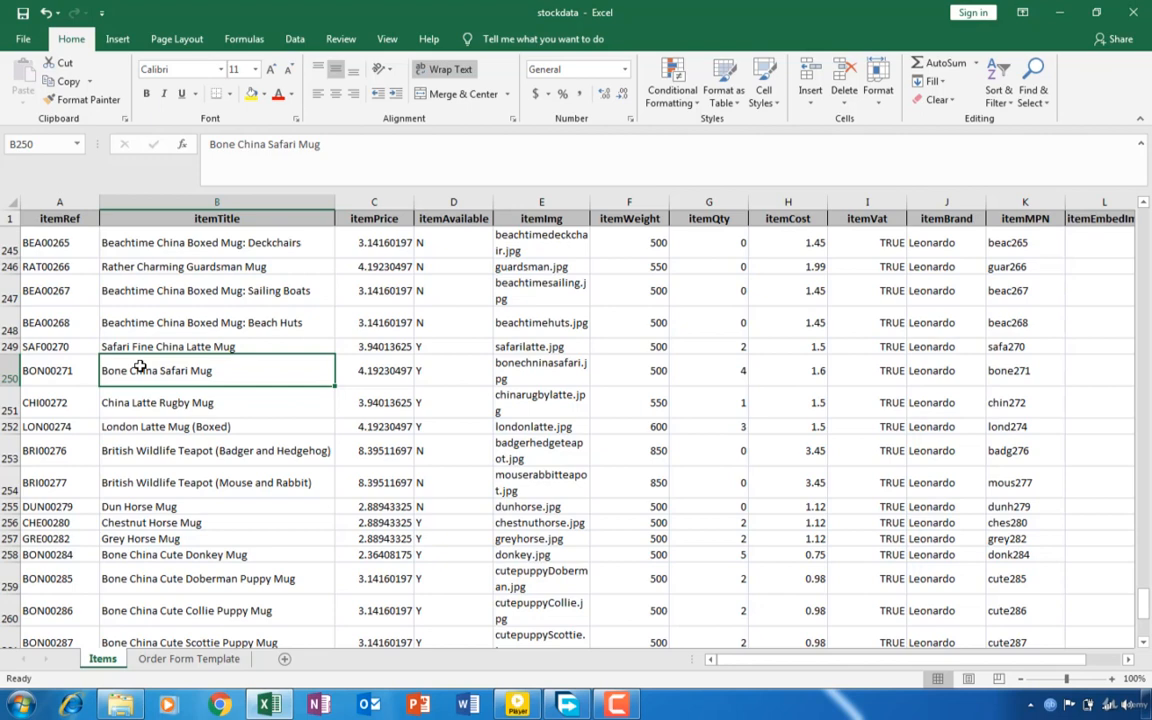
pyautogui.hotkey('ctrl', 'a')
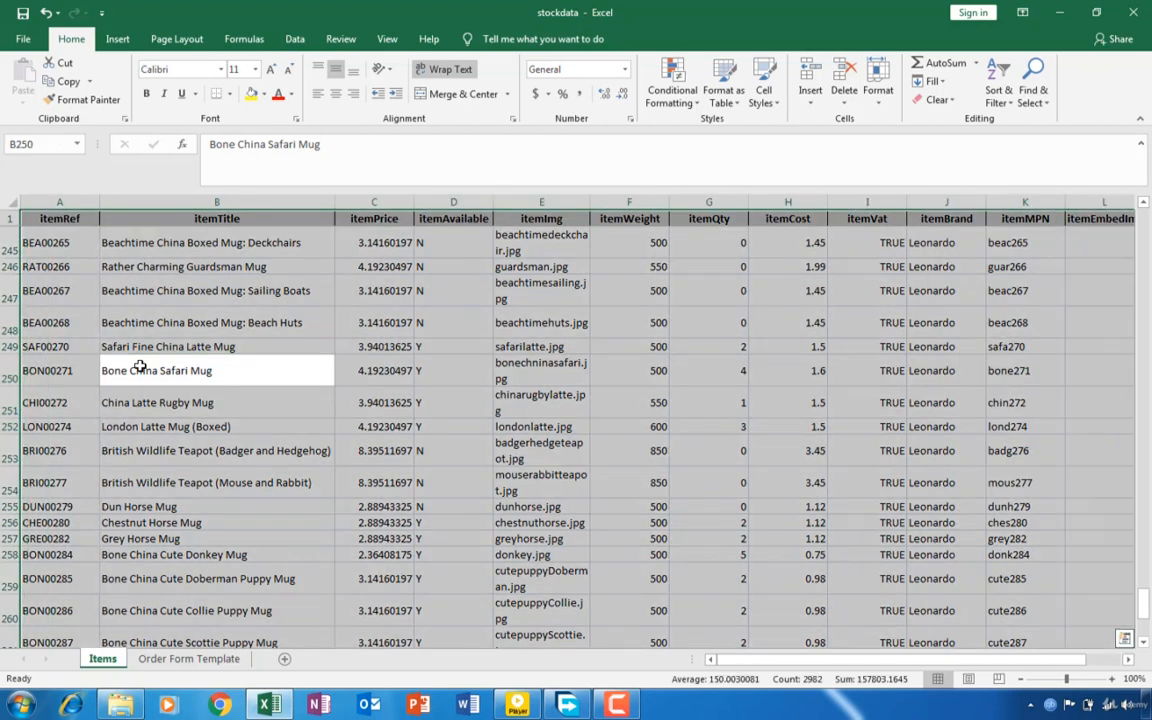
pyautogui.click(245, 38)
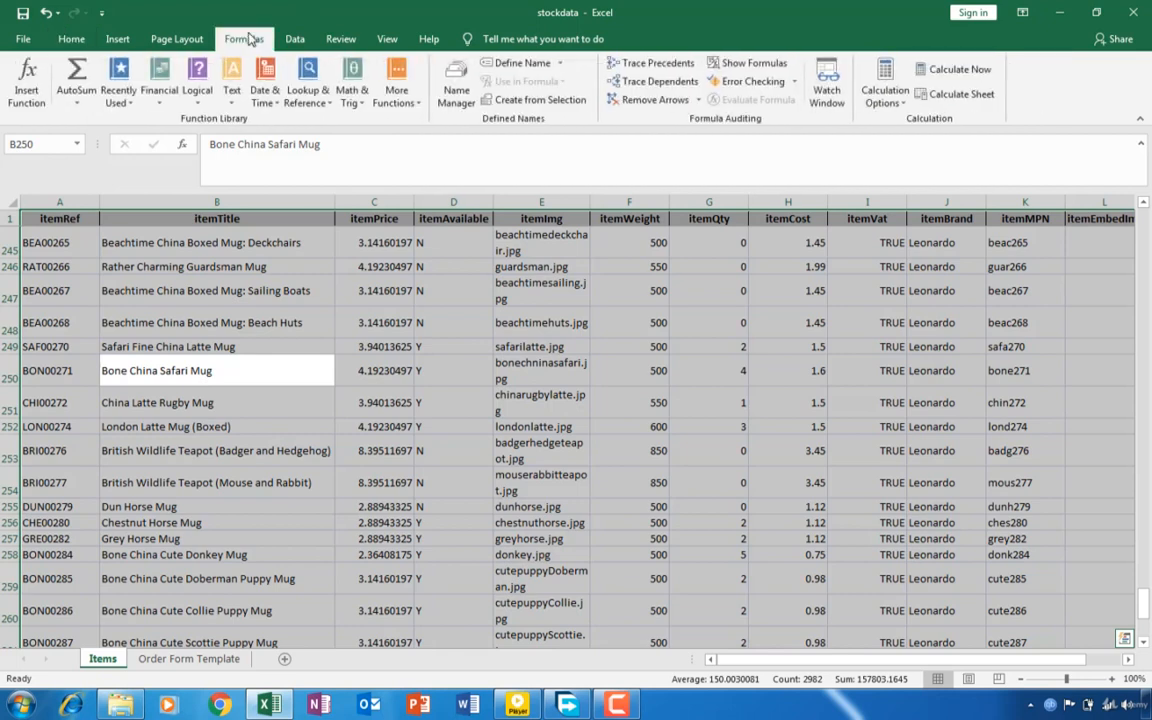
pyautogui.click(522, 63)
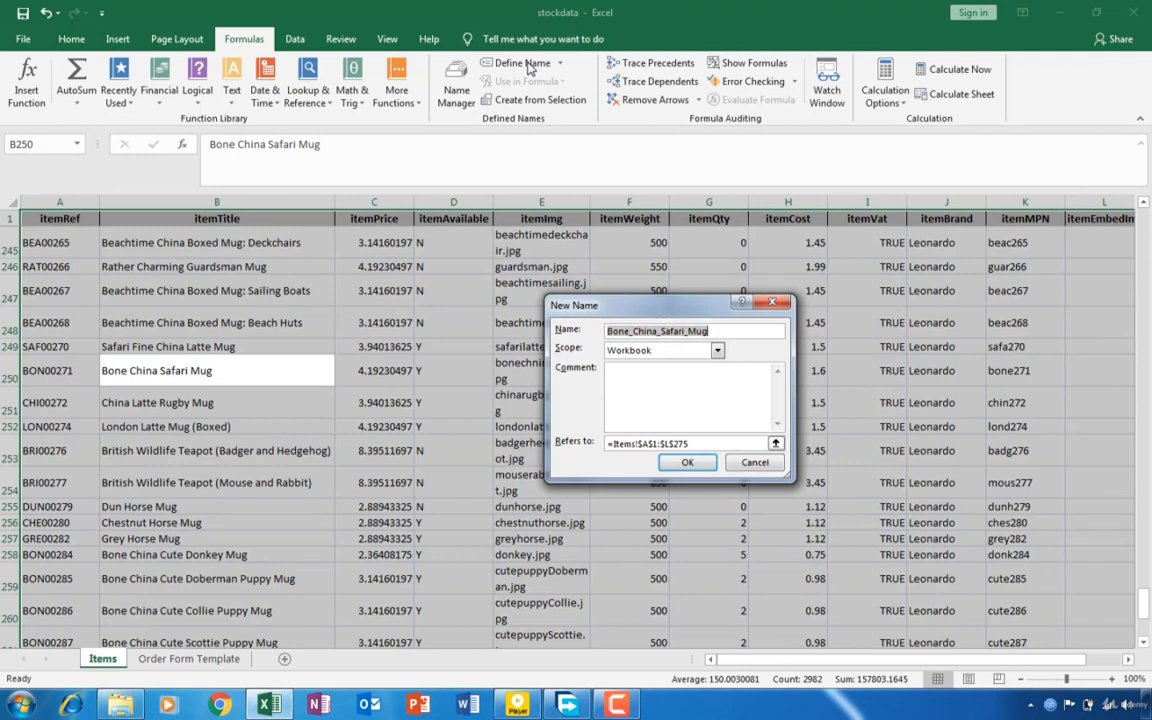
pyautogui.write('STO')
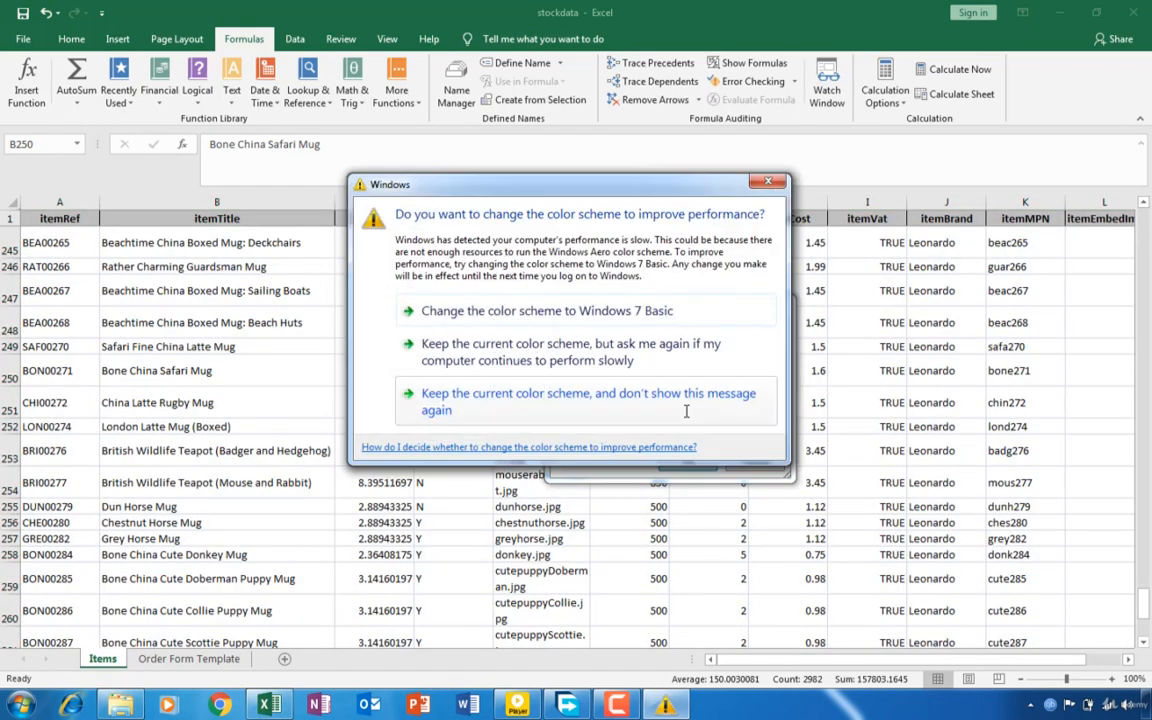
pyautogui.click(632, 362)
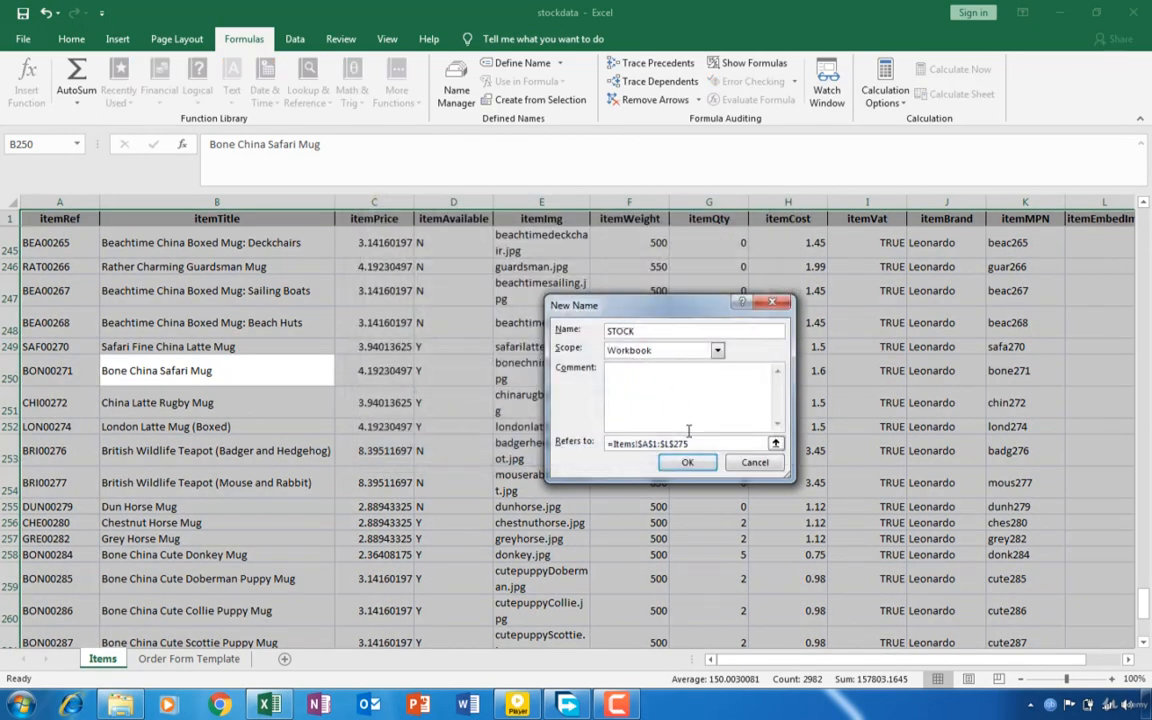
pyautogui.click(682, 462)
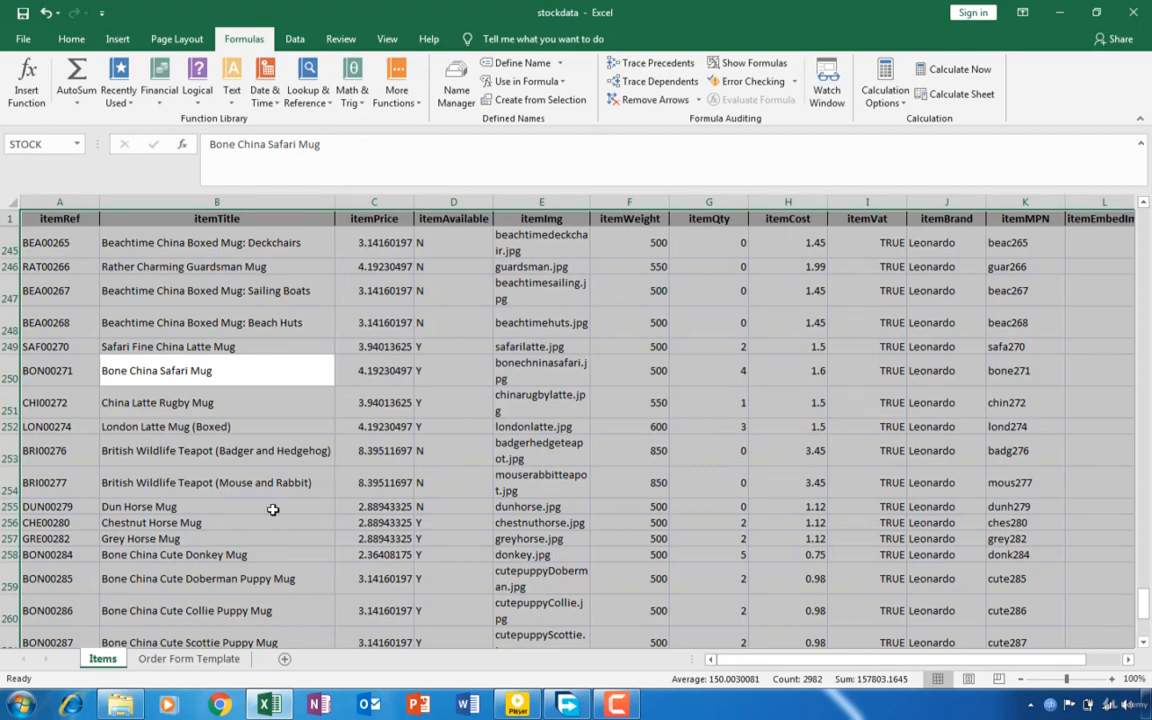
# - Examine the first order line's ITEM and Unit $ cells and the Items columns from itemPrice to itemCost to locate the item cost column
pyautogui.click(184, 662)
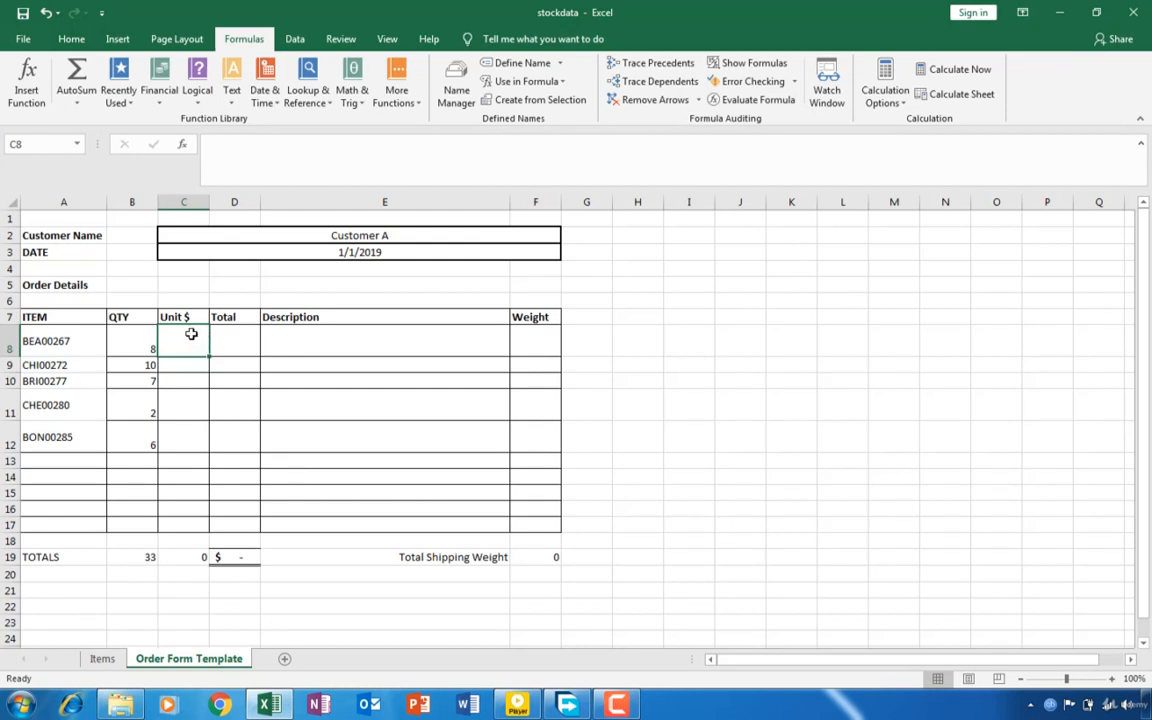
pyautogui.click(45, 343)
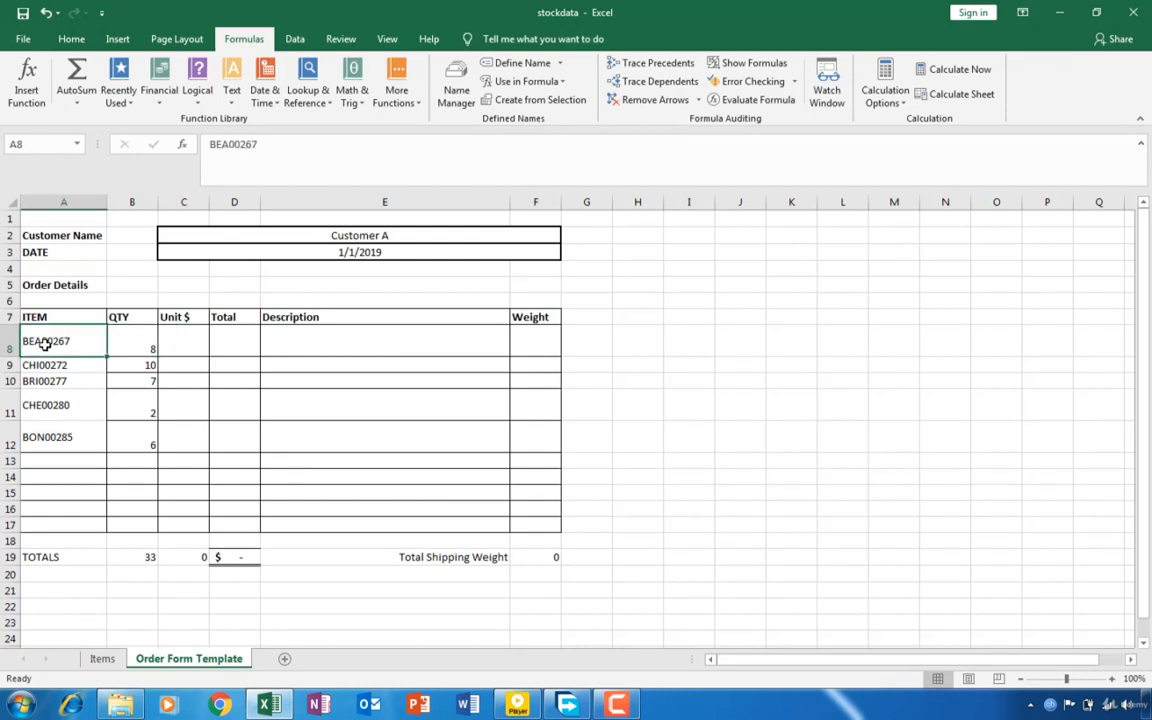
pyautogui.click(174, 345)
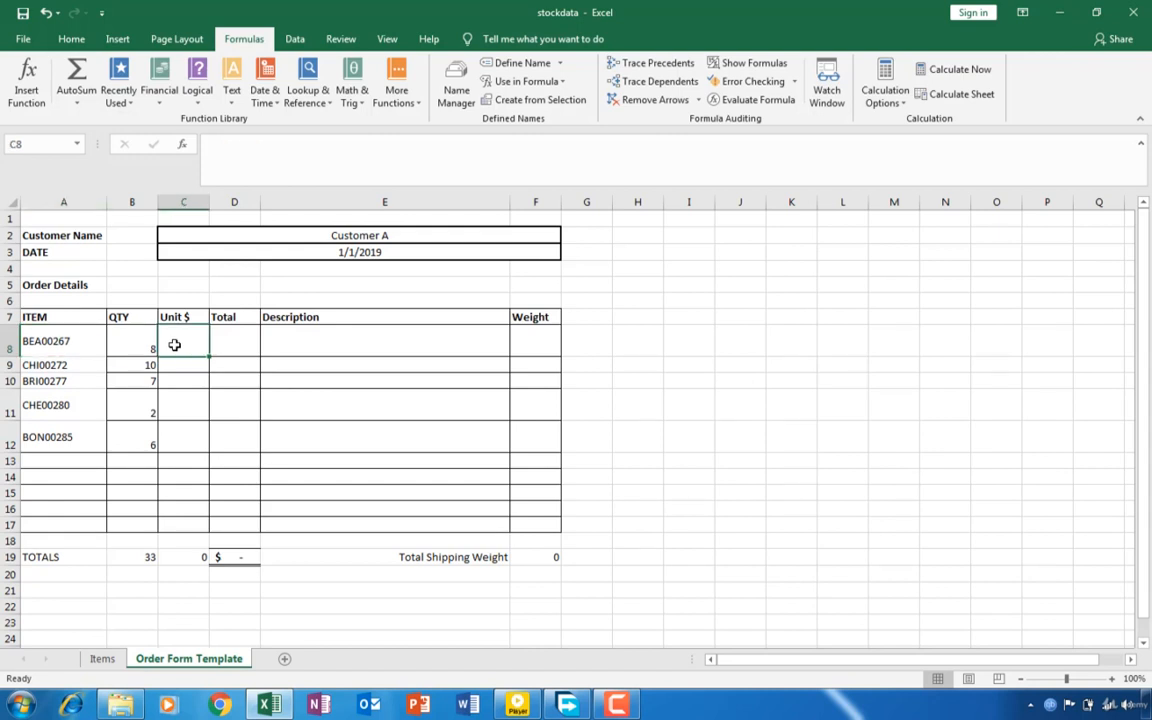
pyautogui.click(101, 660)
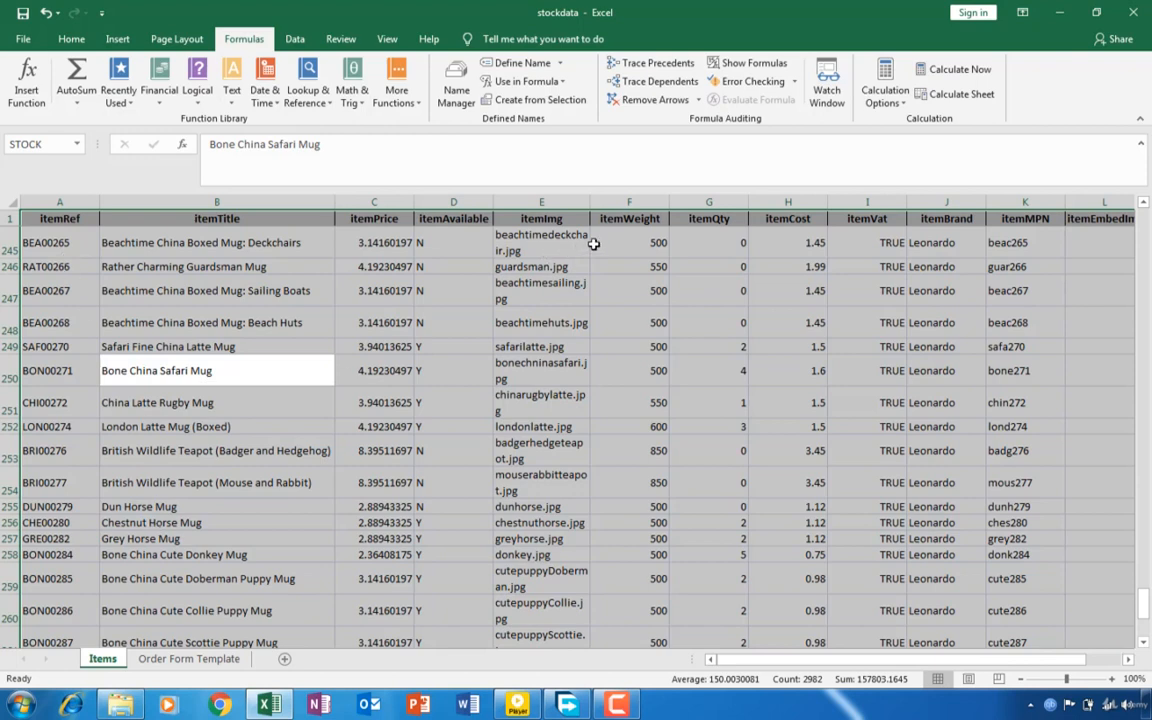
pyautogui.click(779, 240)
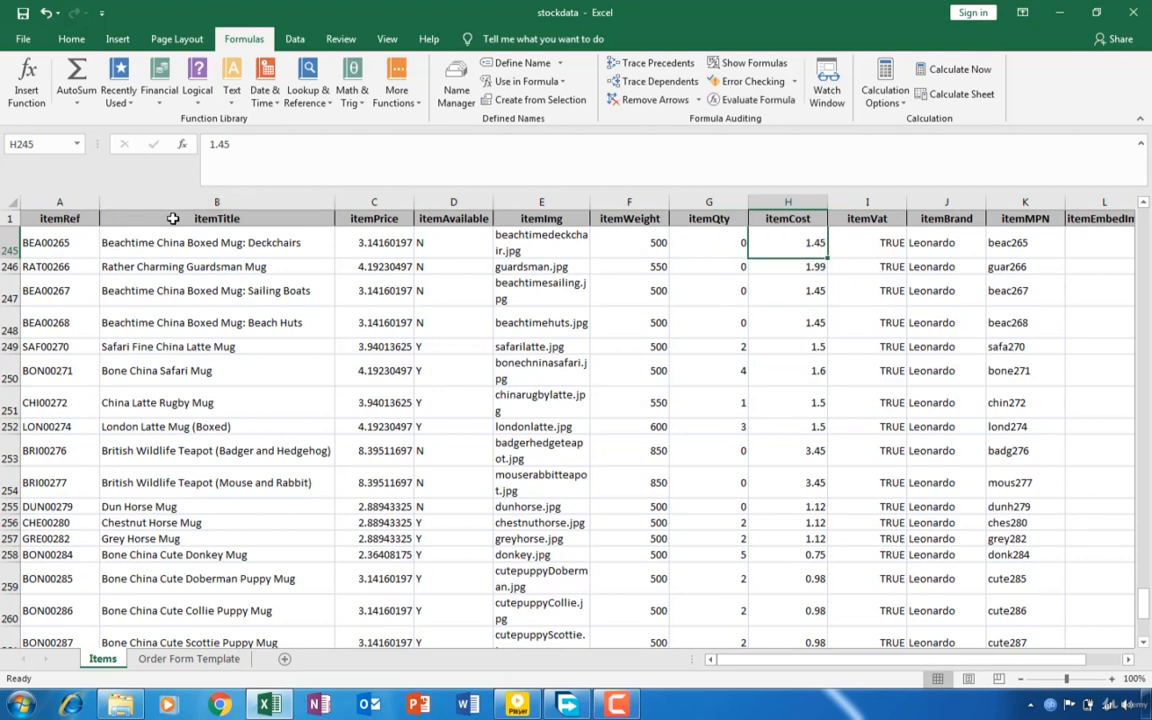
pyautogui.click(373, 202)
pyautogui.click(453, 202)
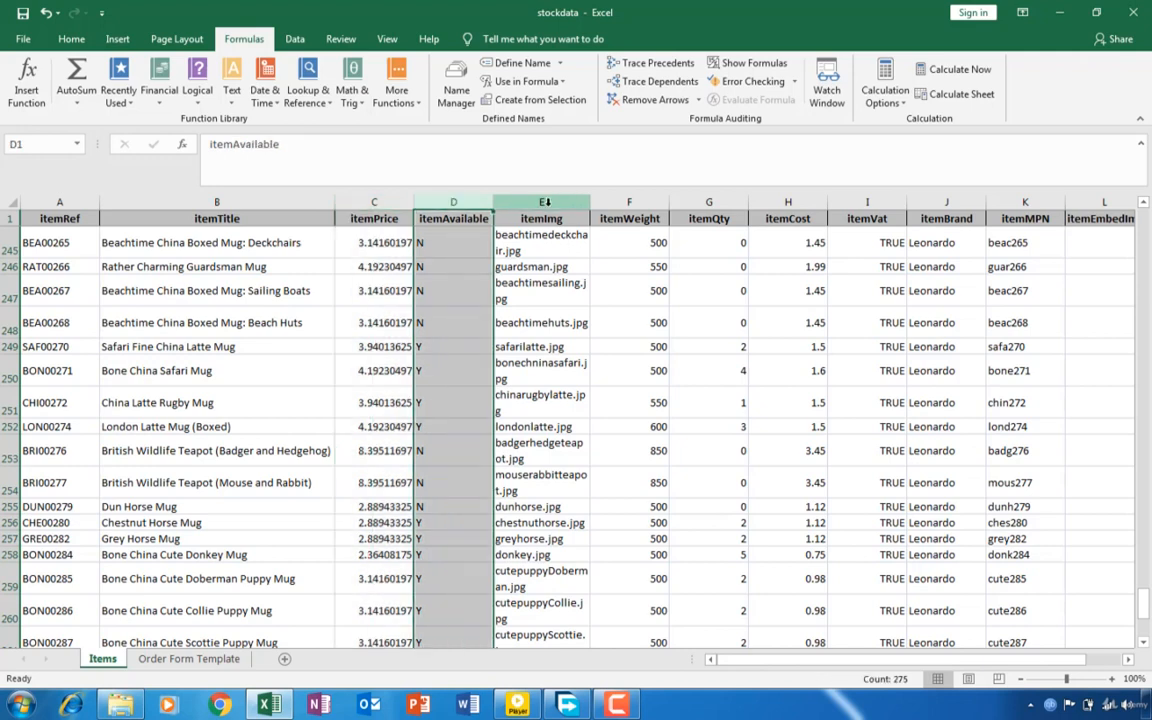
pyautogui.click(541, 202)
pyautogui.click(646, 202)
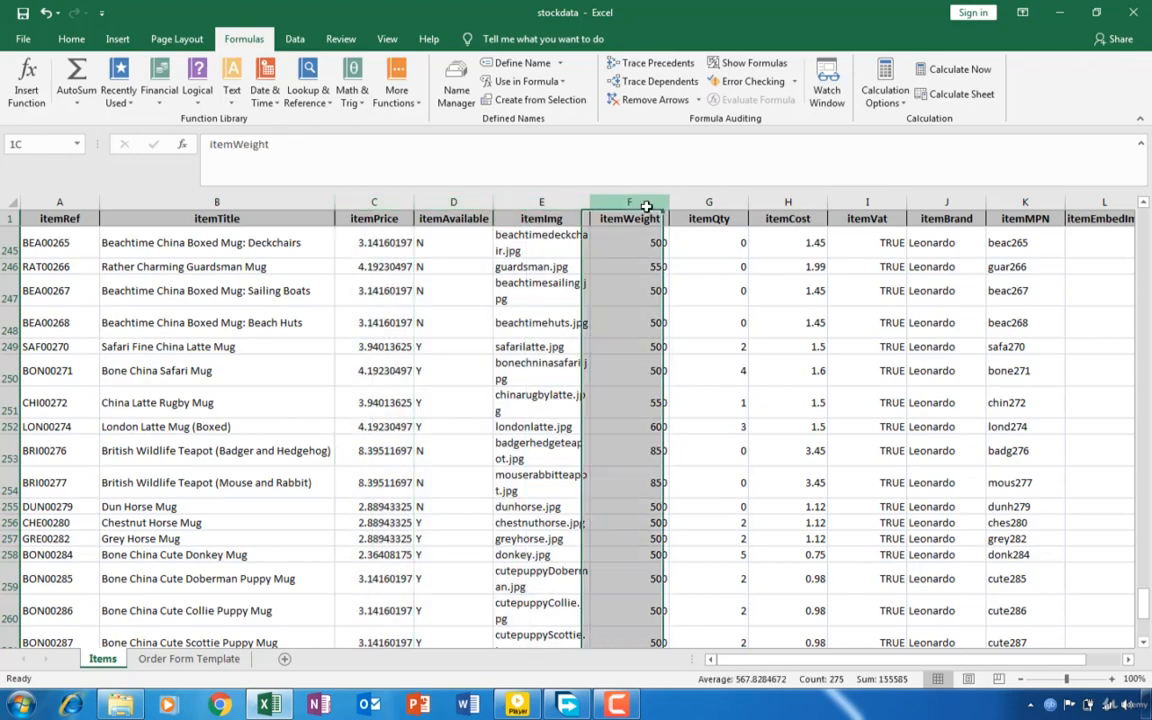
pyautogui.click(697, 203)
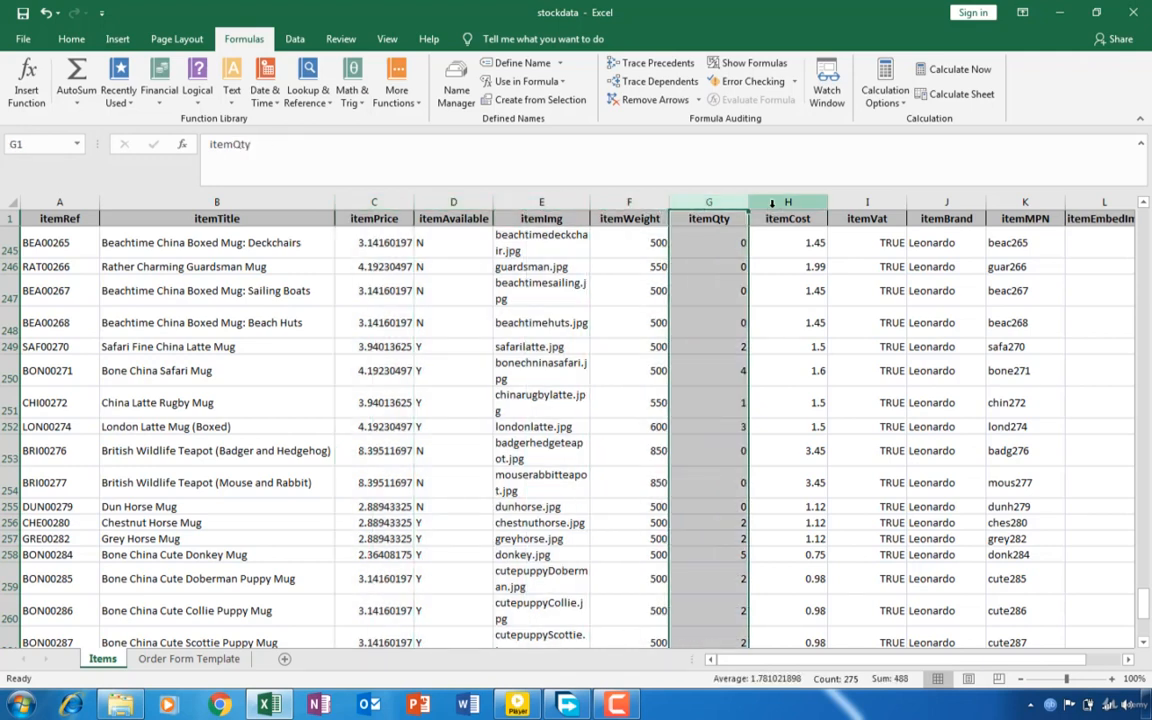
pyautogui.click(772, 204)
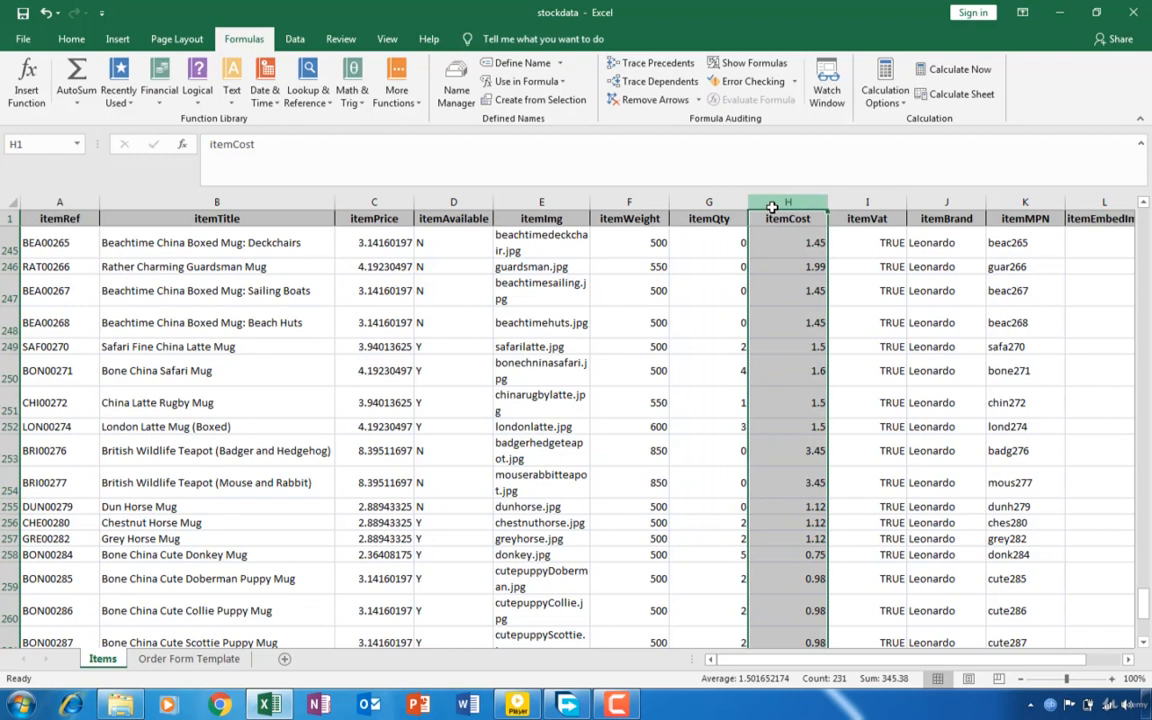
pyautogui.click(175, 660)
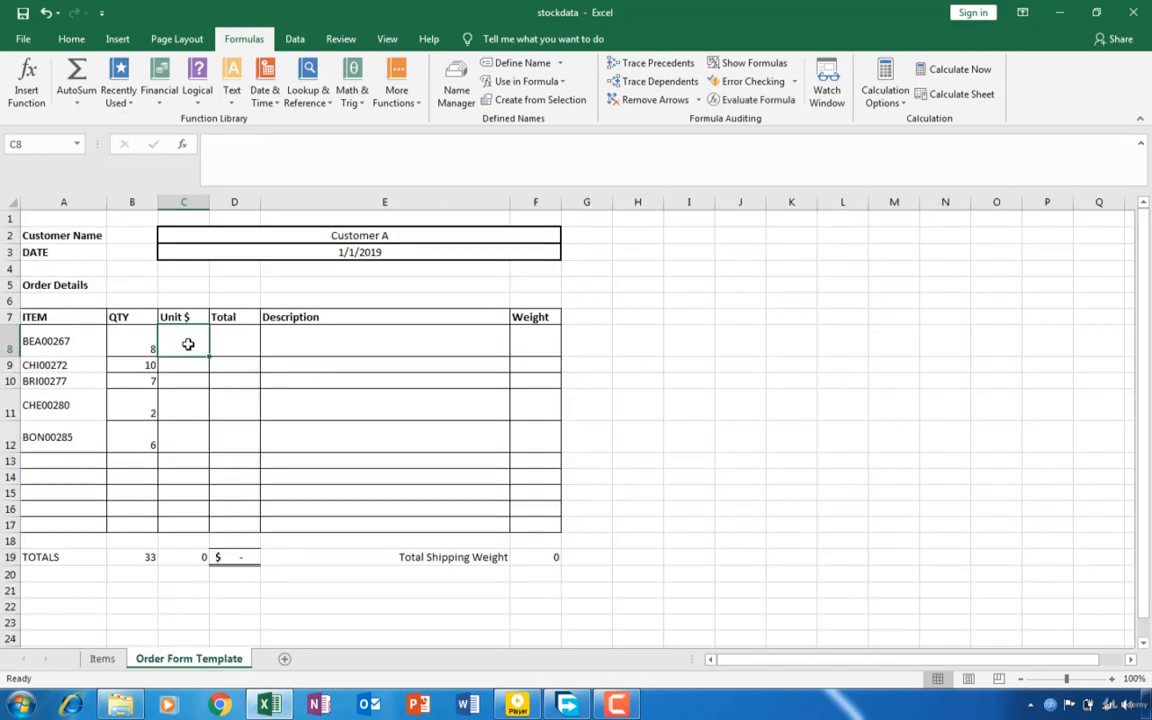
# - Start a VLOOKUP formula in cell C8, the first order line's Unit $ cell
pyautogui.write('=VL')
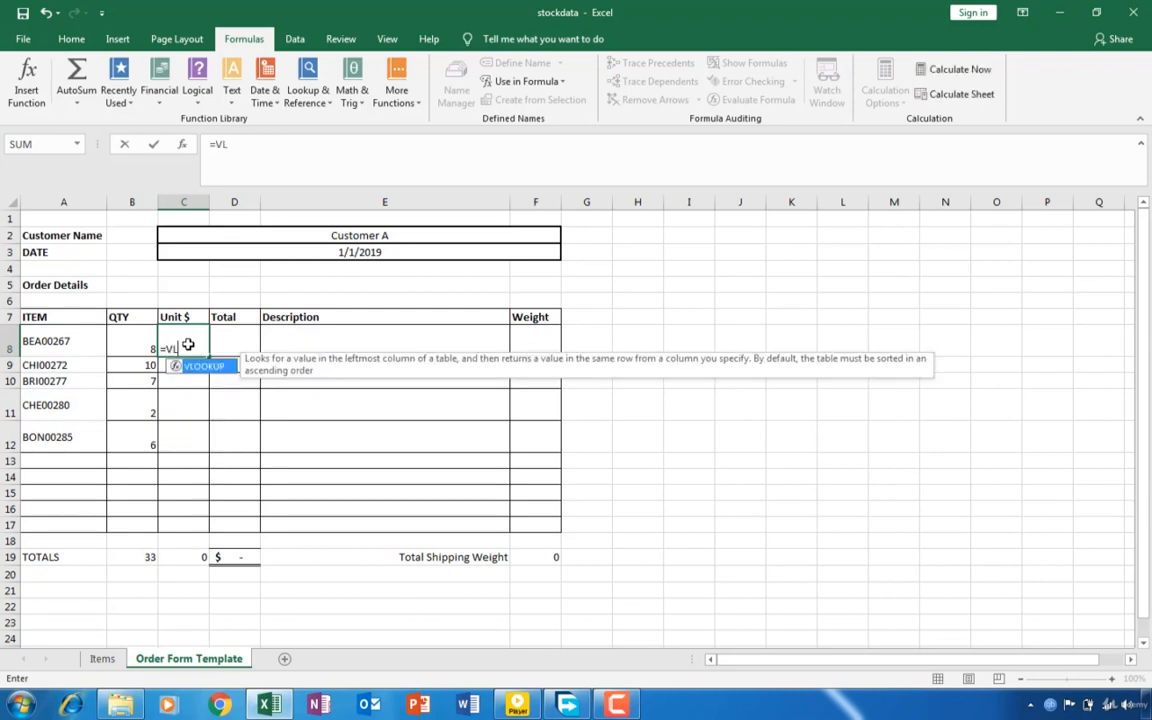
pyautogui.write('OOKUP(')
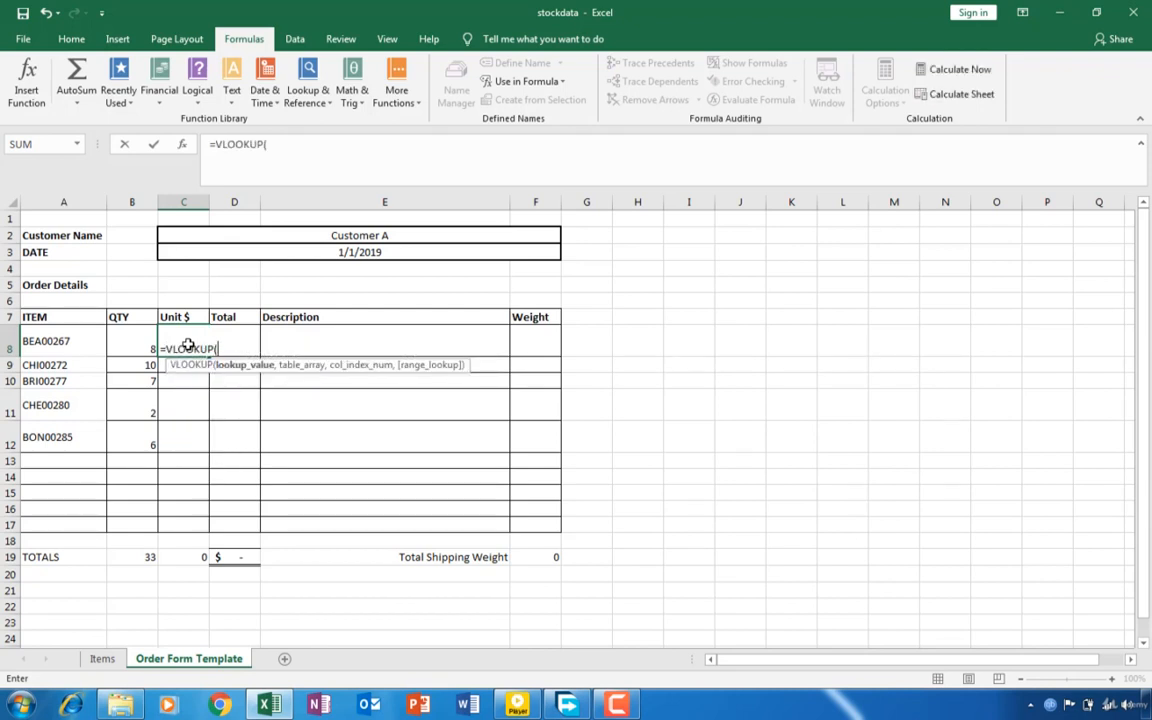
pyautogui.click(63, 341)
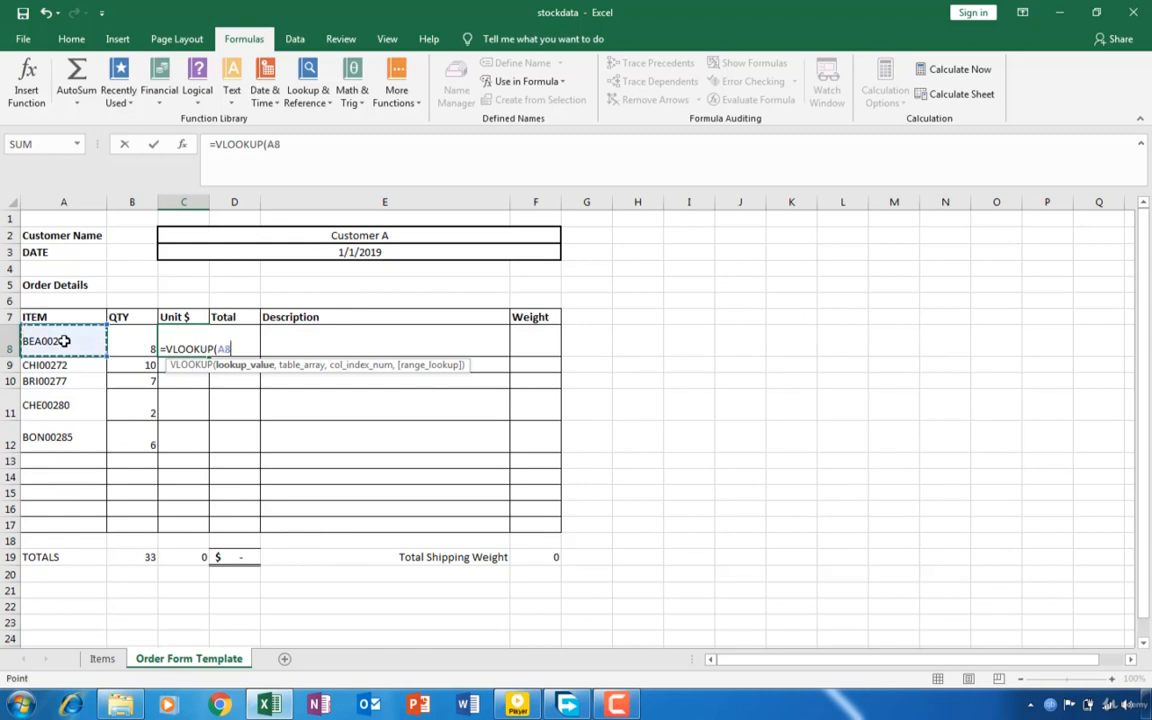
pyautogui.write(')')
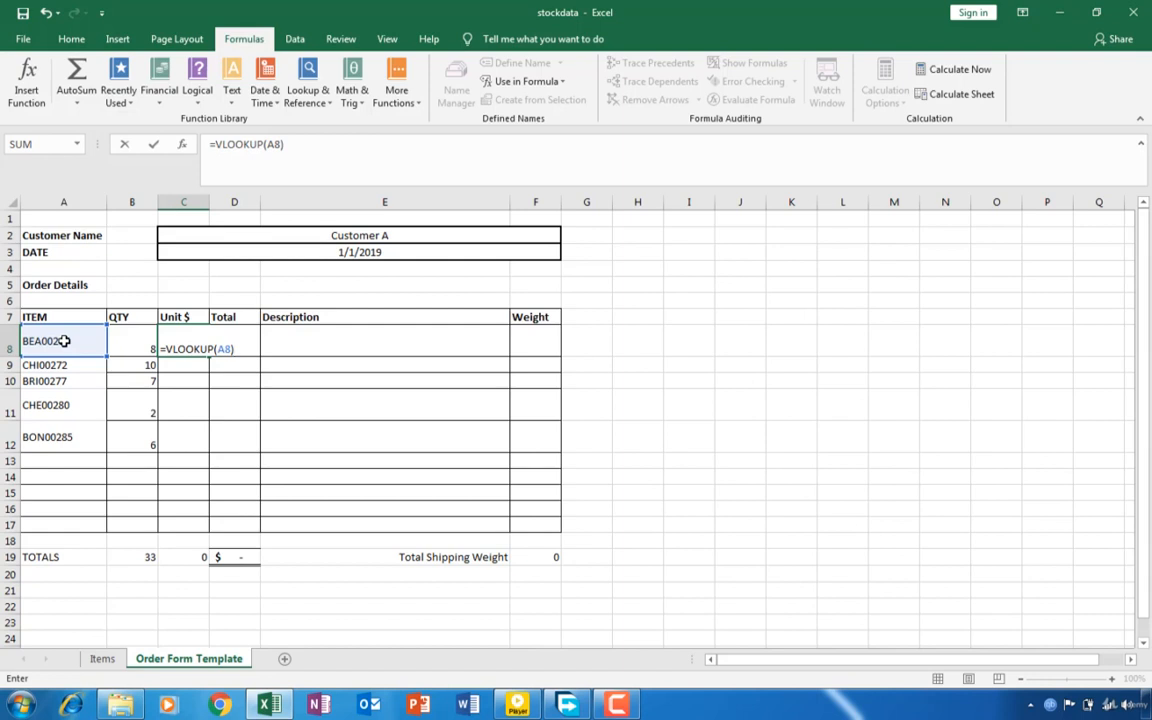
pyautogui.write(',')
pyautogui.press('BackSpace')
pyautogui.press('BackSpace')
pyautogui.press('BackSpace')
pyautogui.press('BackSpace')
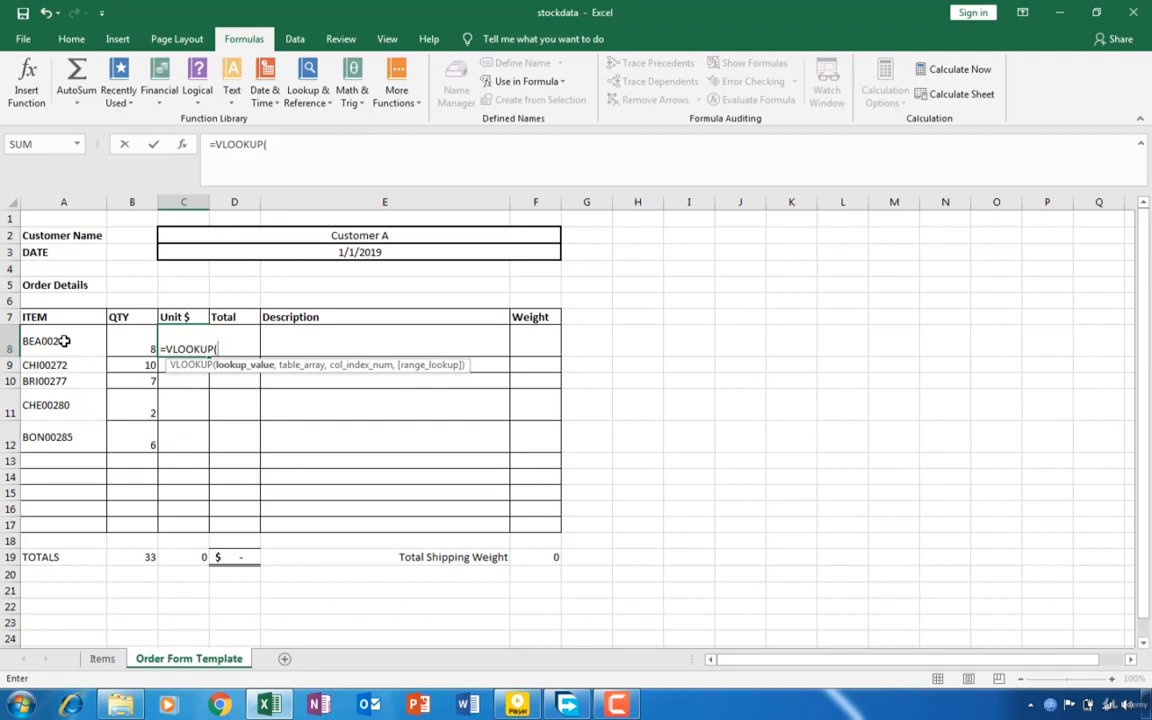
# - Complete the VLOOKUP in C8 with lookup value A8, table STOCK, column index 8 and FALSE for an exact match
pyautogui.click(64, 341)
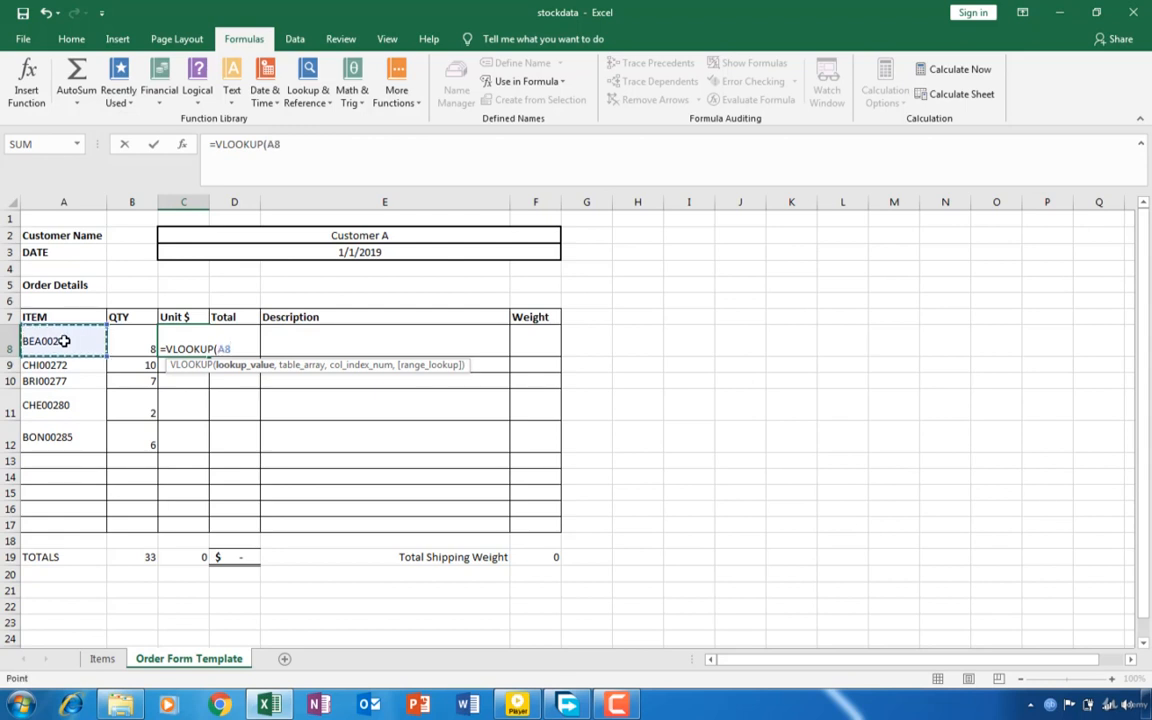
pyautogui.write(',')
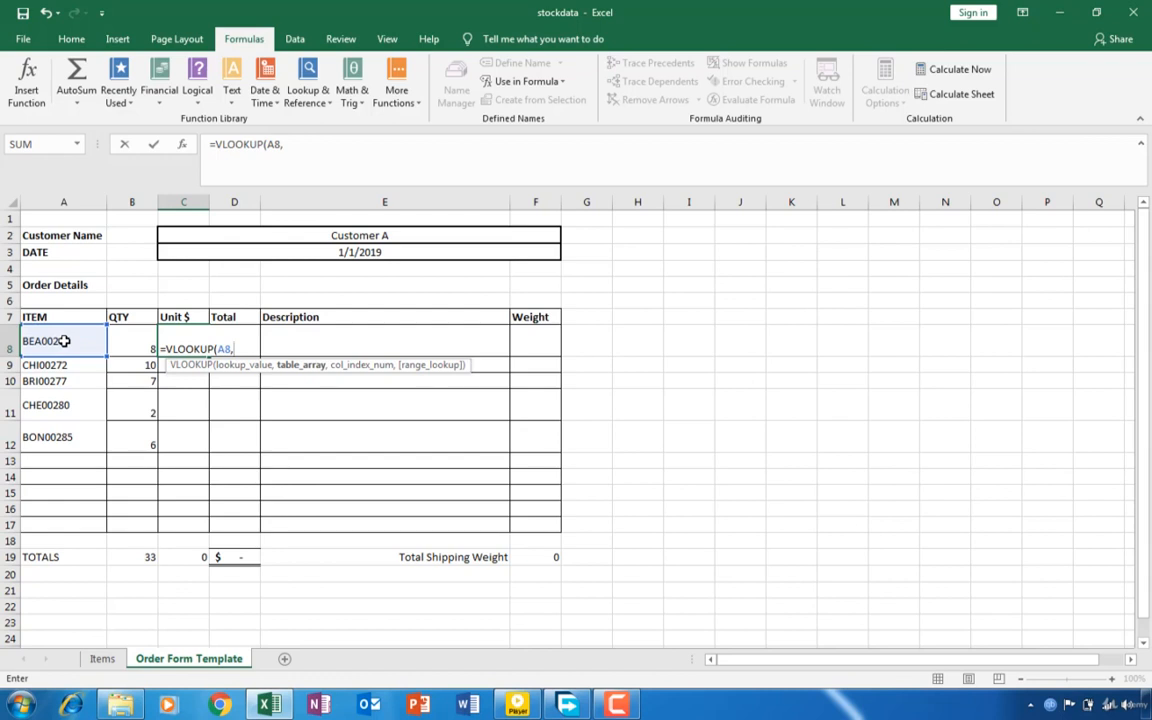
pyautogui.write('ST')
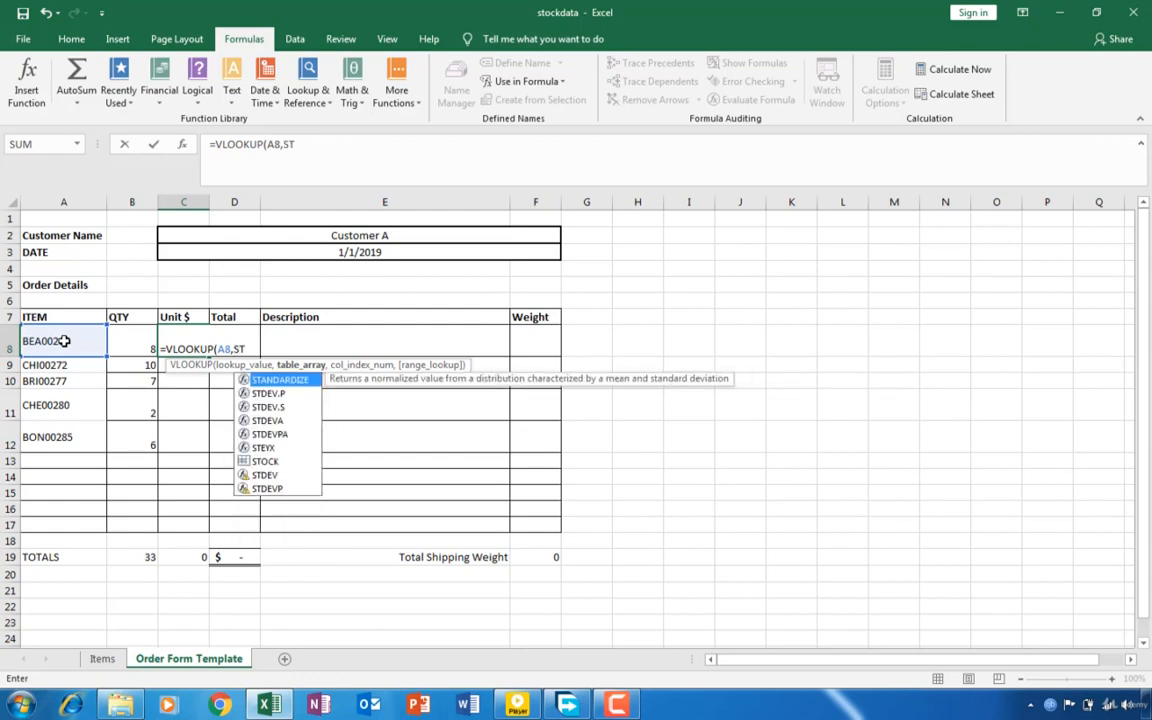
pyautogui.write('OCK')
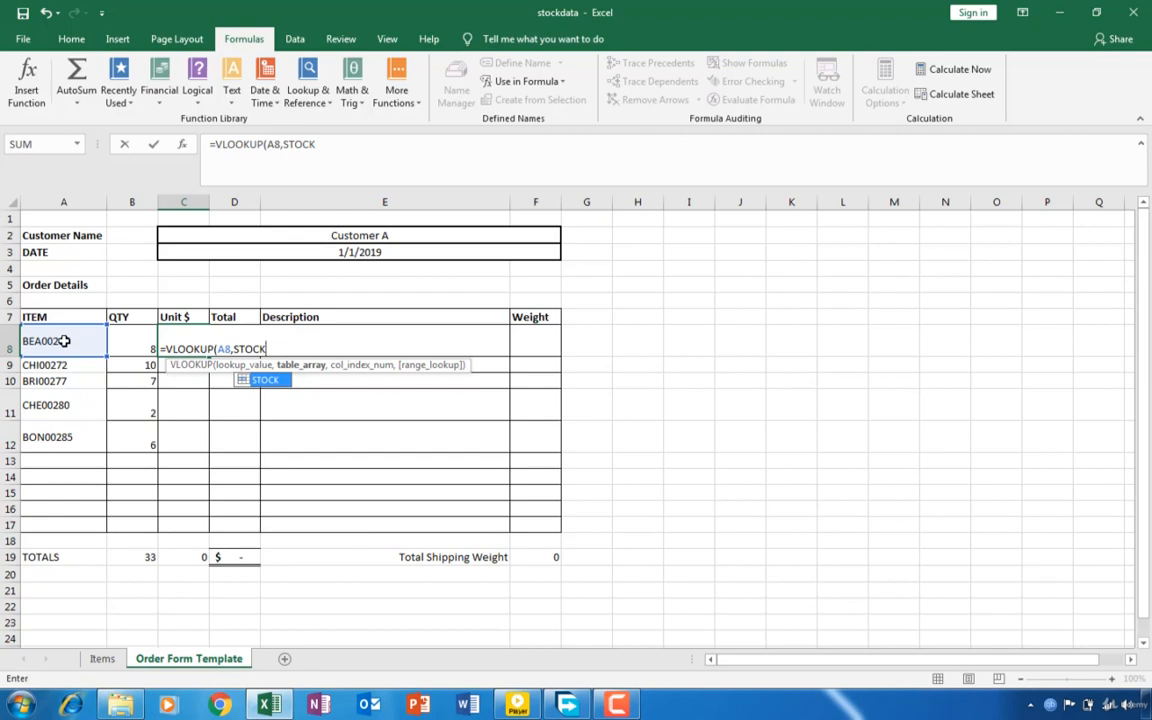
pyautogui.write(',')
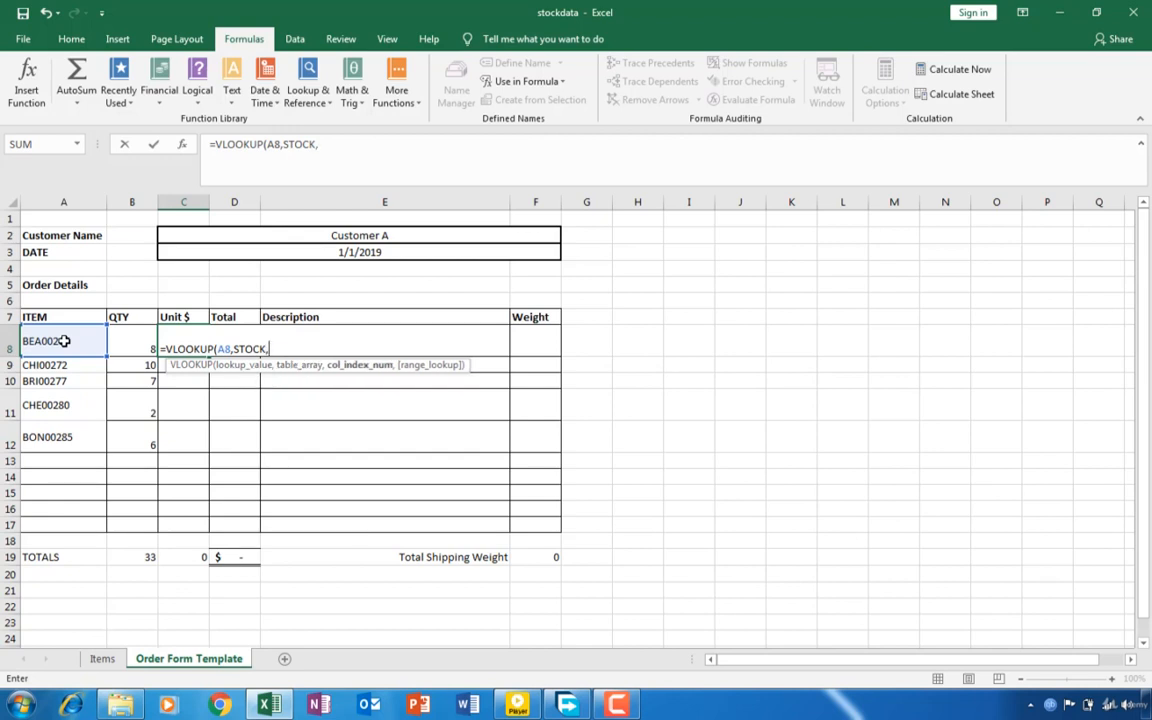
pyautogui.write('8,')
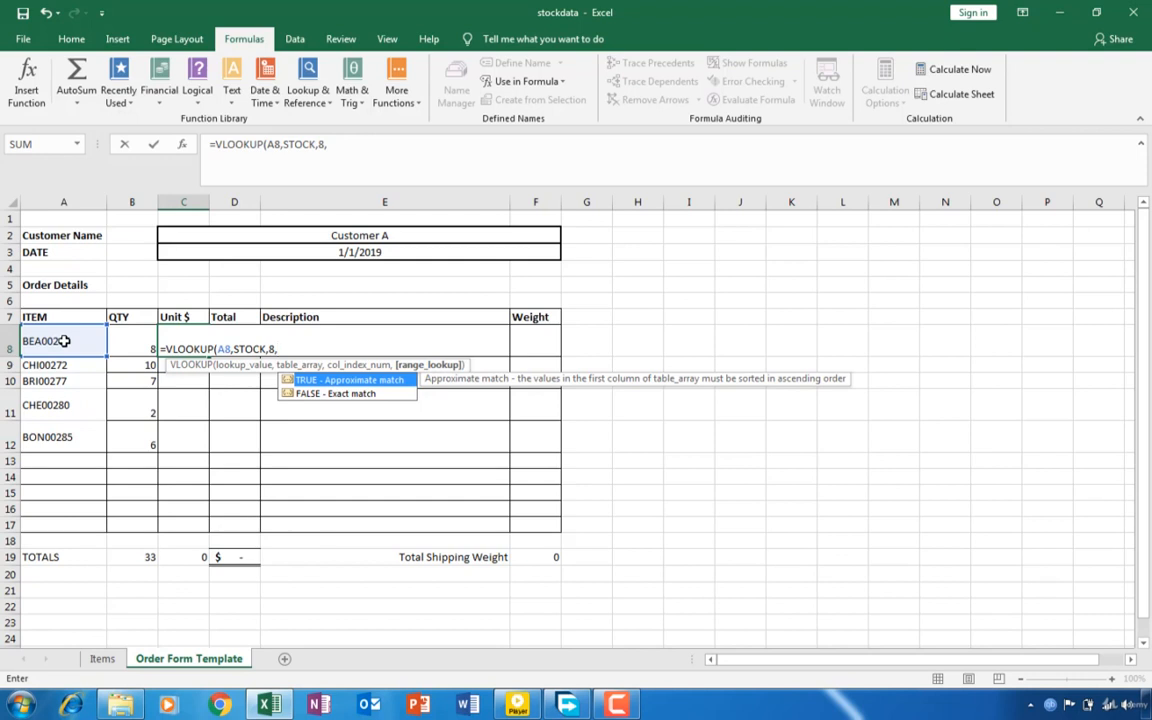
pyautogui.write('FALSE)')
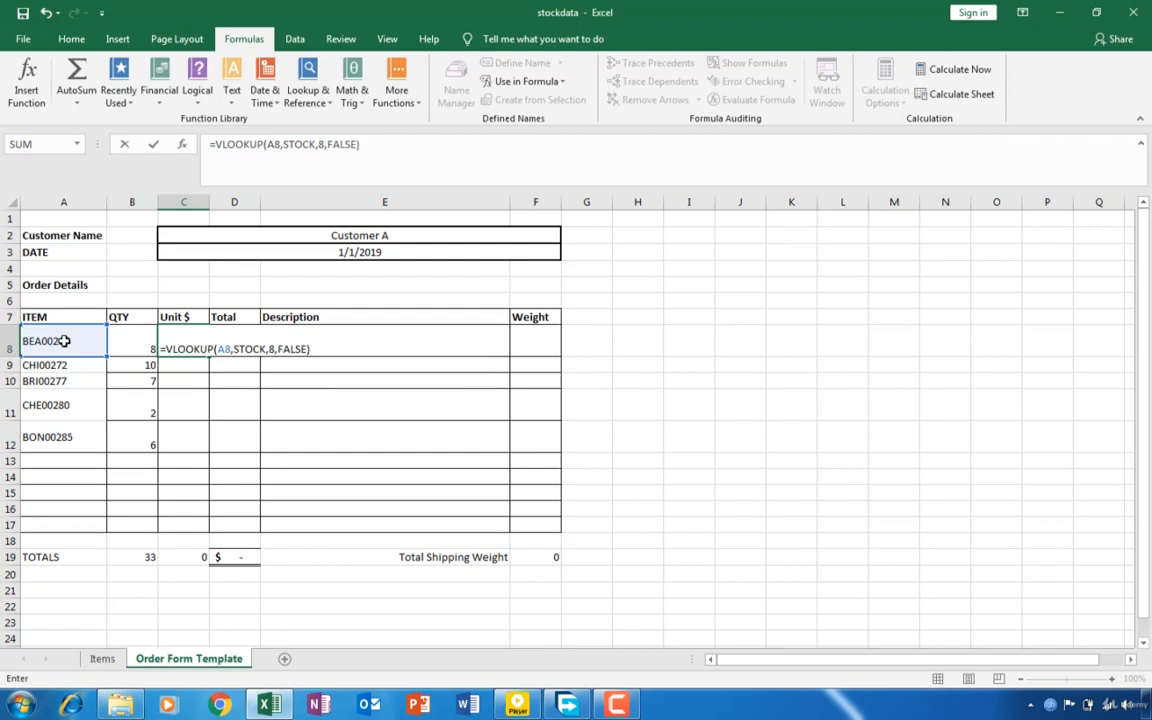
pyautogui.press('Return')
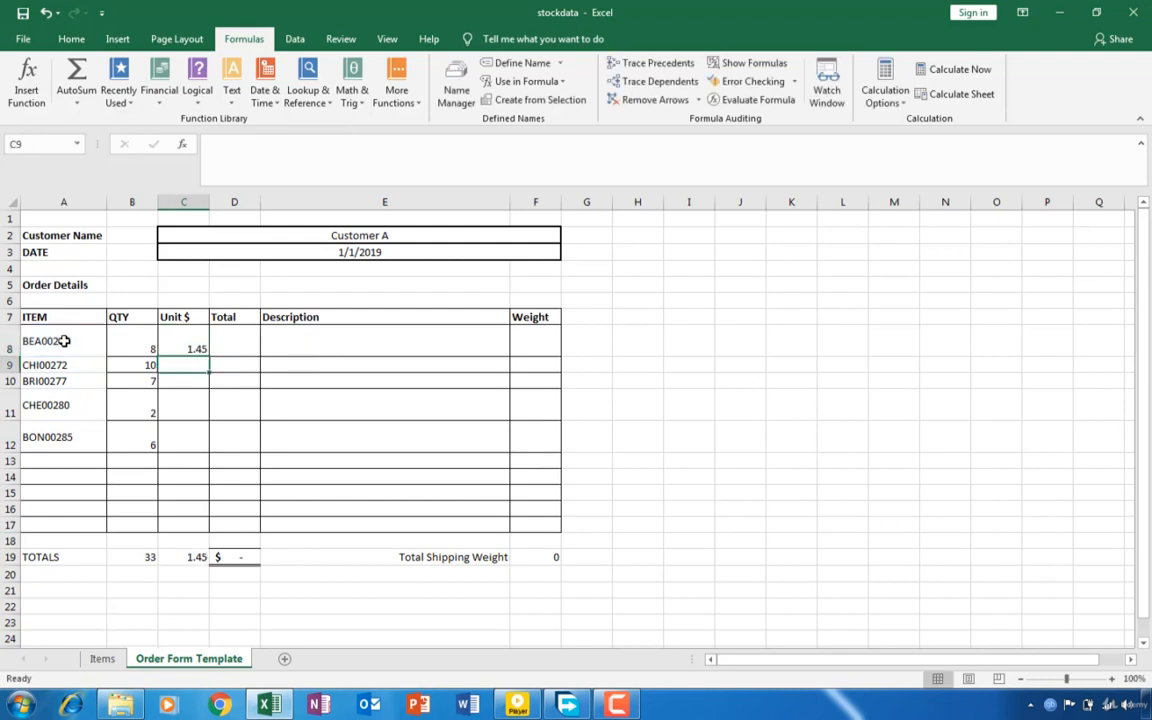
# - Examine the Unit $ formula in C8 against the whole STOCK range and the itemCost column on the Items sheet
pyautogui.click(198, 347)
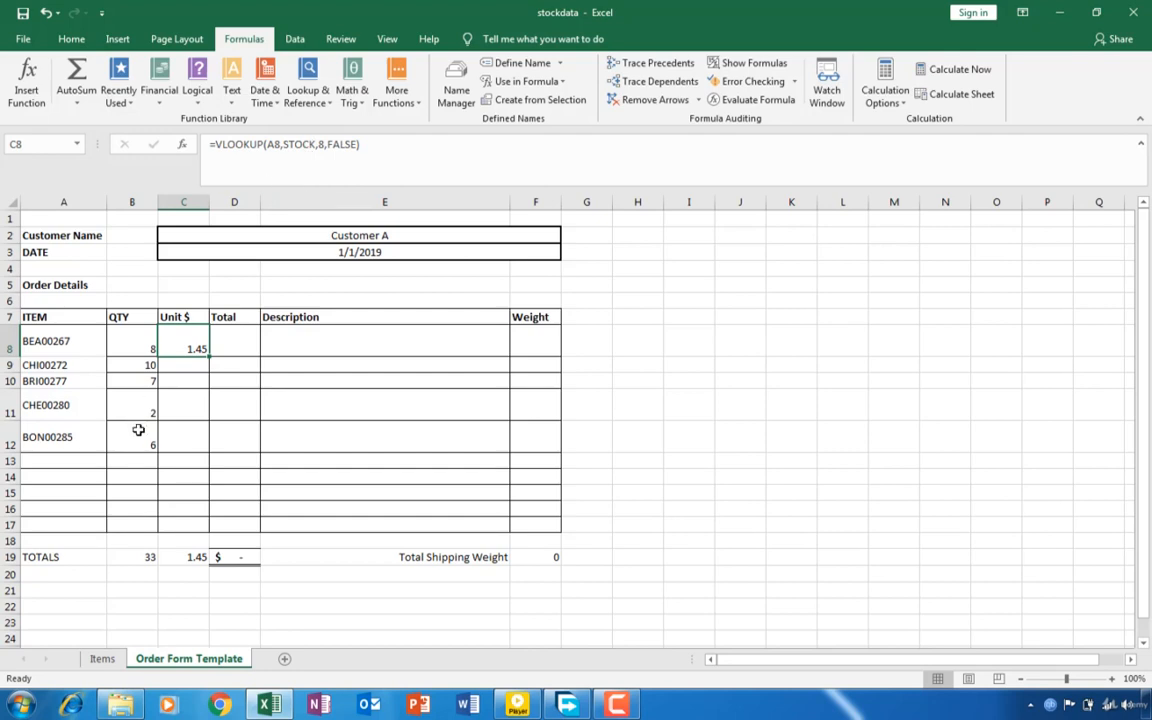
pyautogui.click(102, 659)
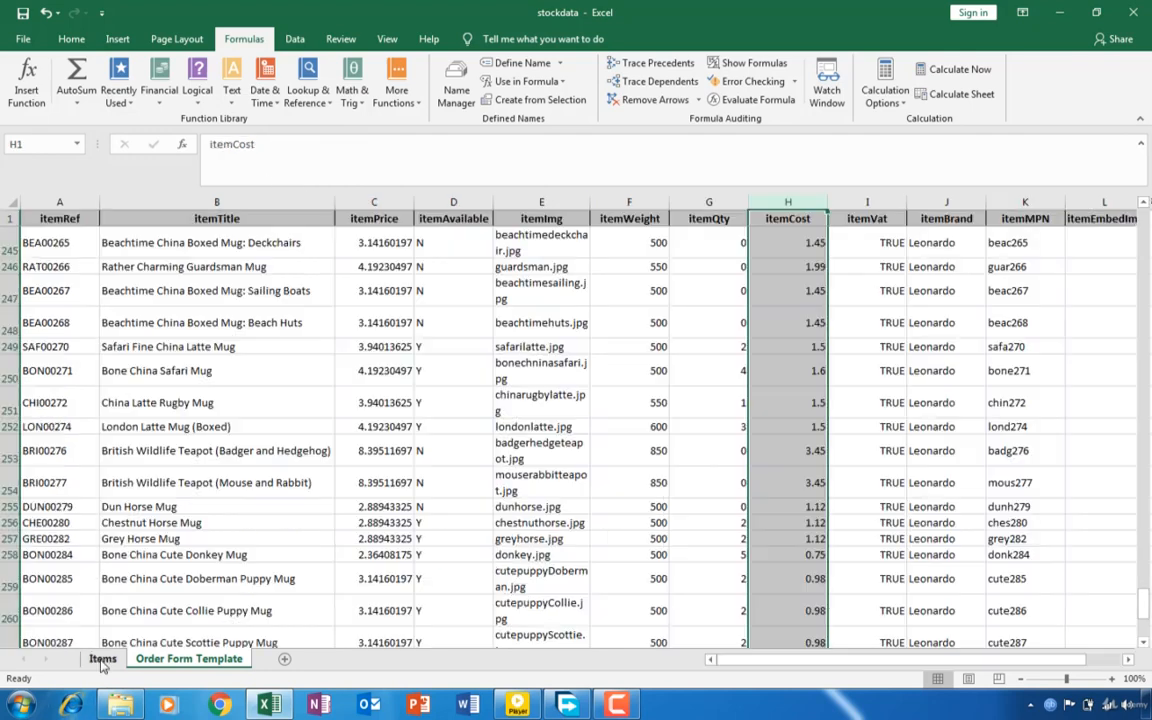
pyautogui.click(249, 484)
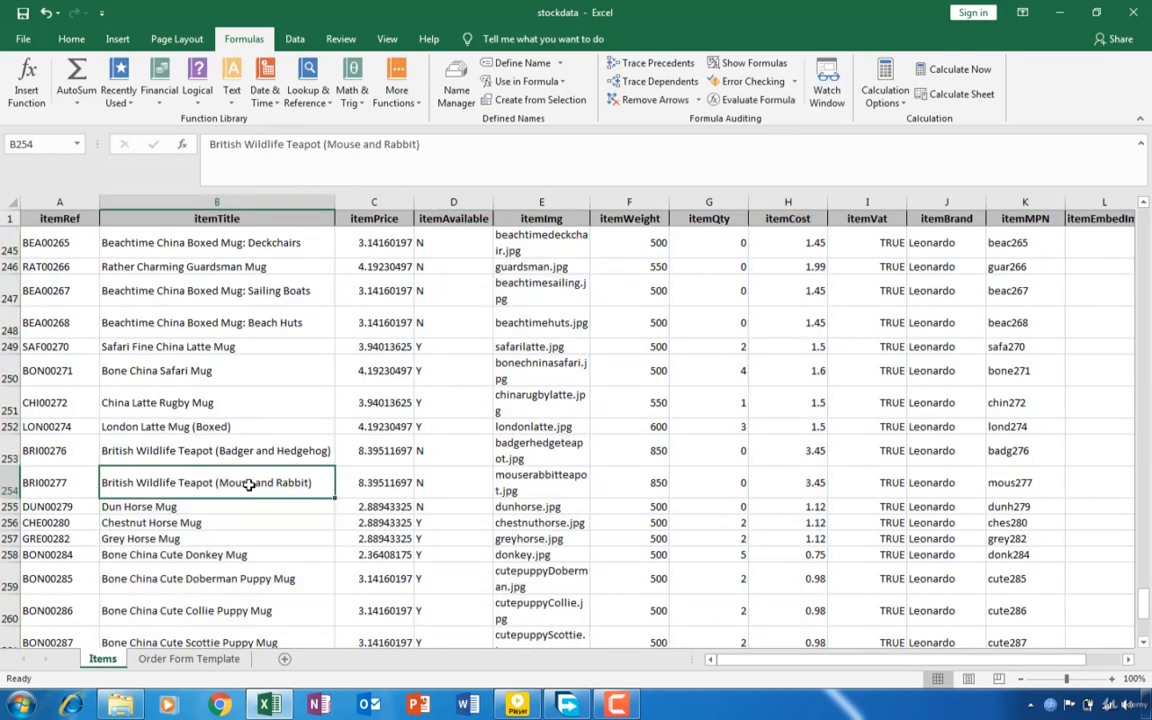
pyautogui.hotkey('ctrl', 'a')
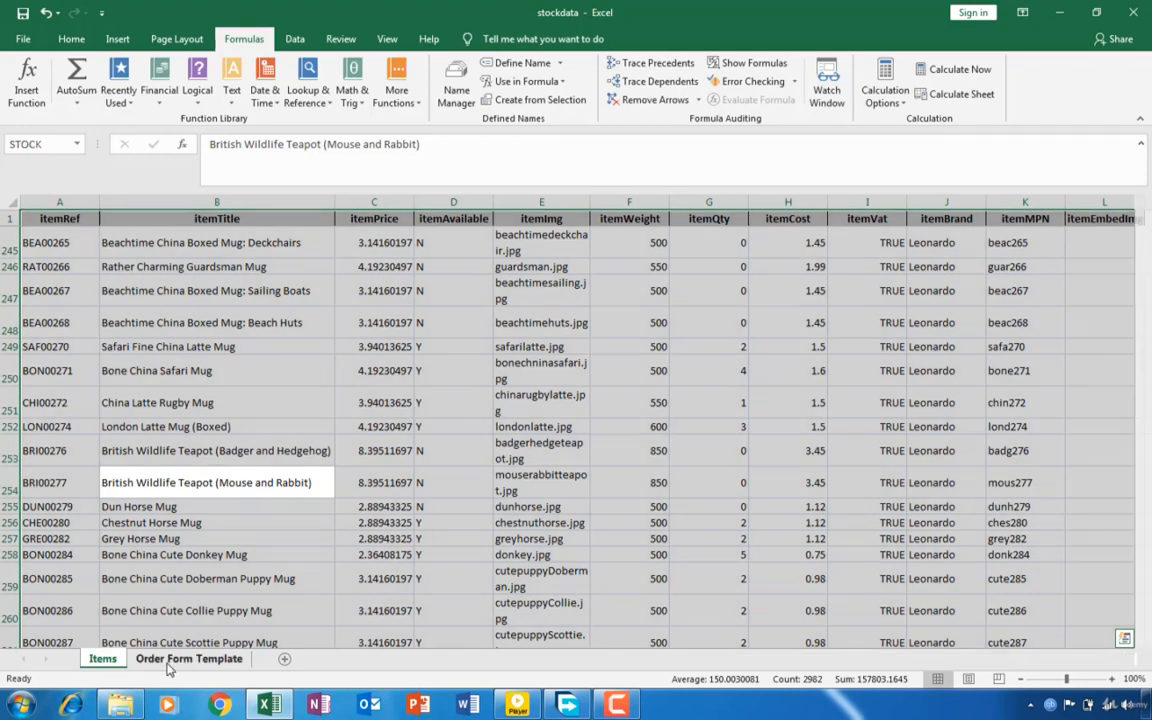
pyautogui.click(188, 659)
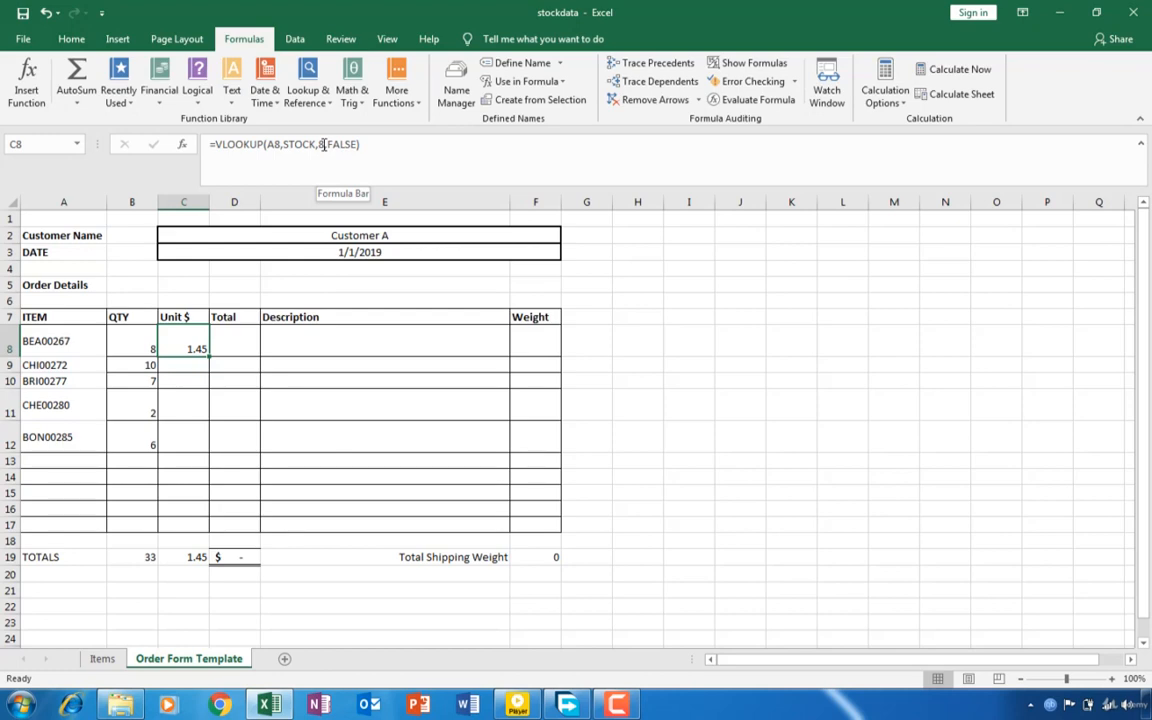
pyautogui.click(104, 660)
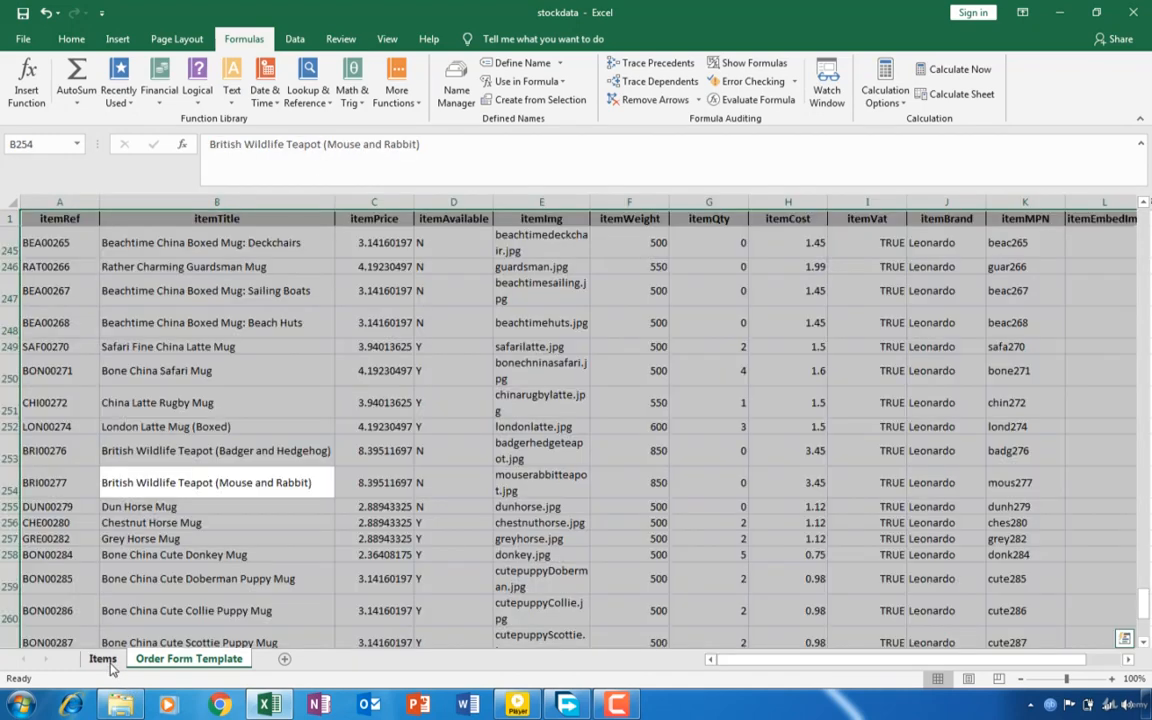
pyautogui.click(786, 203)
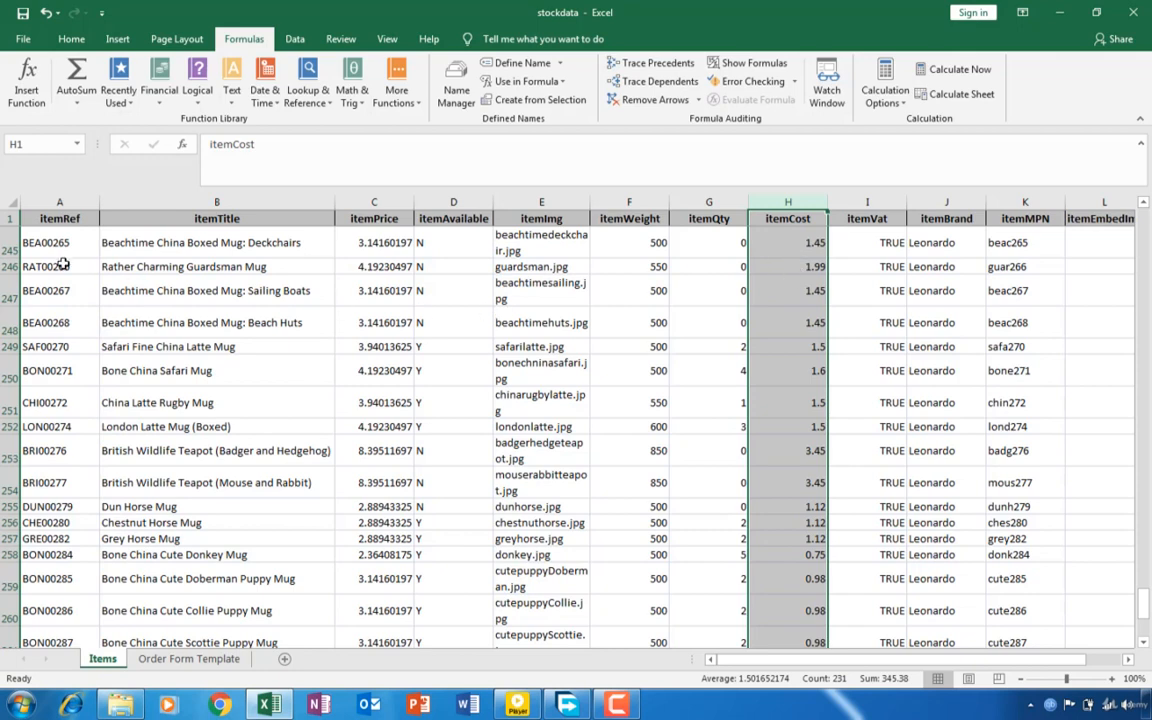
pyautogui.click(55, 231)
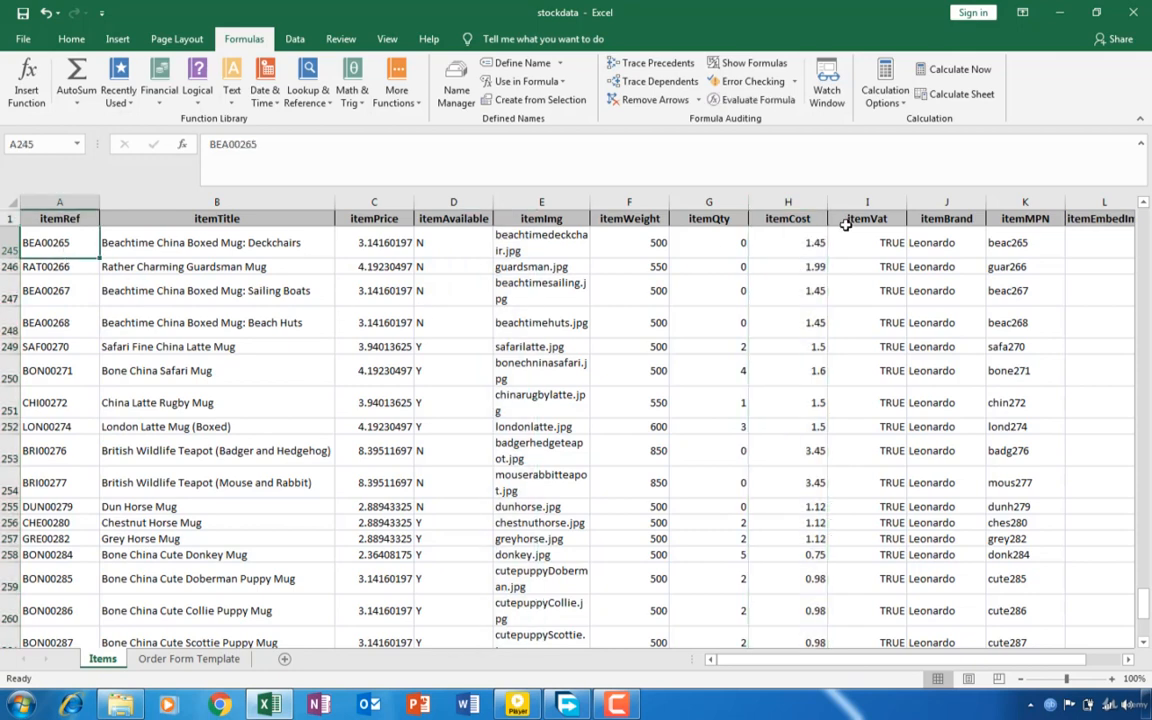
pyautogui.click(812, 240)
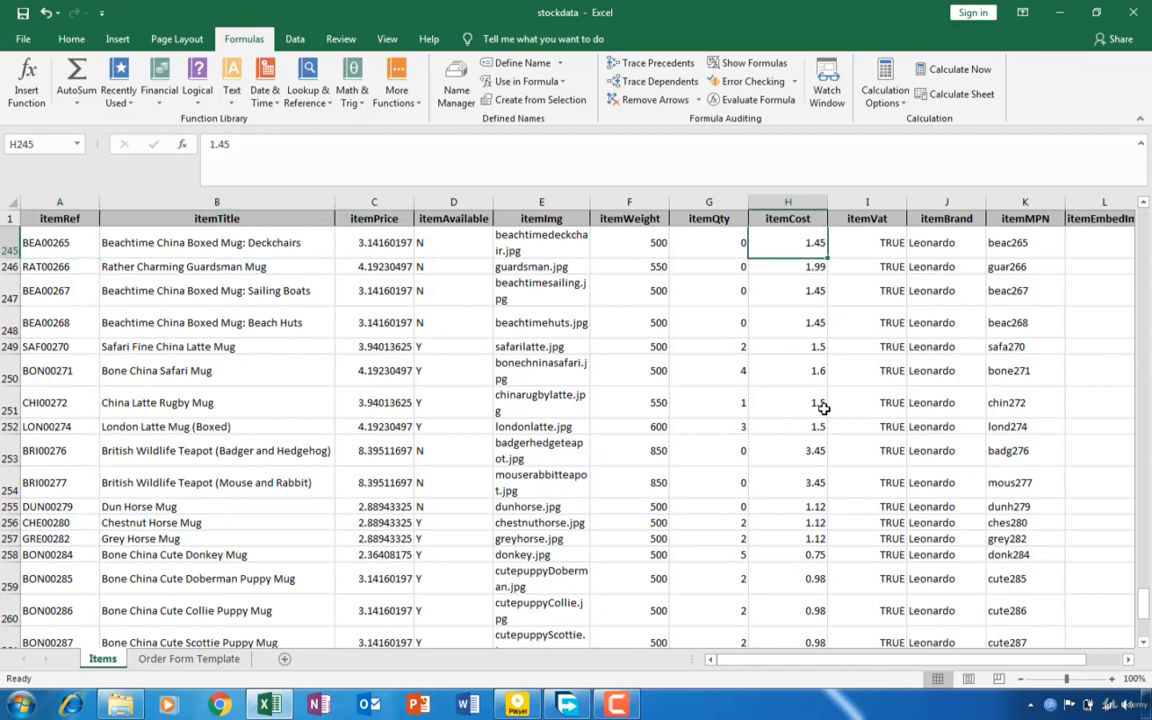
pyautogui.click(820, 405)
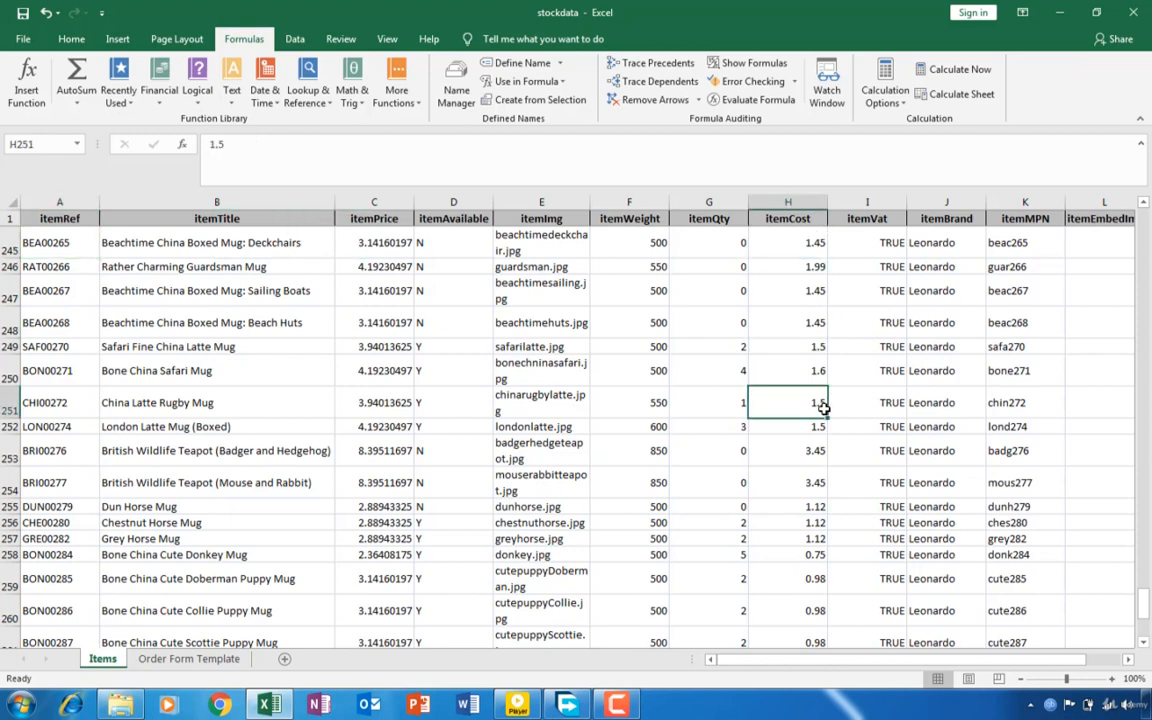
pyautogui.click(188, 658)
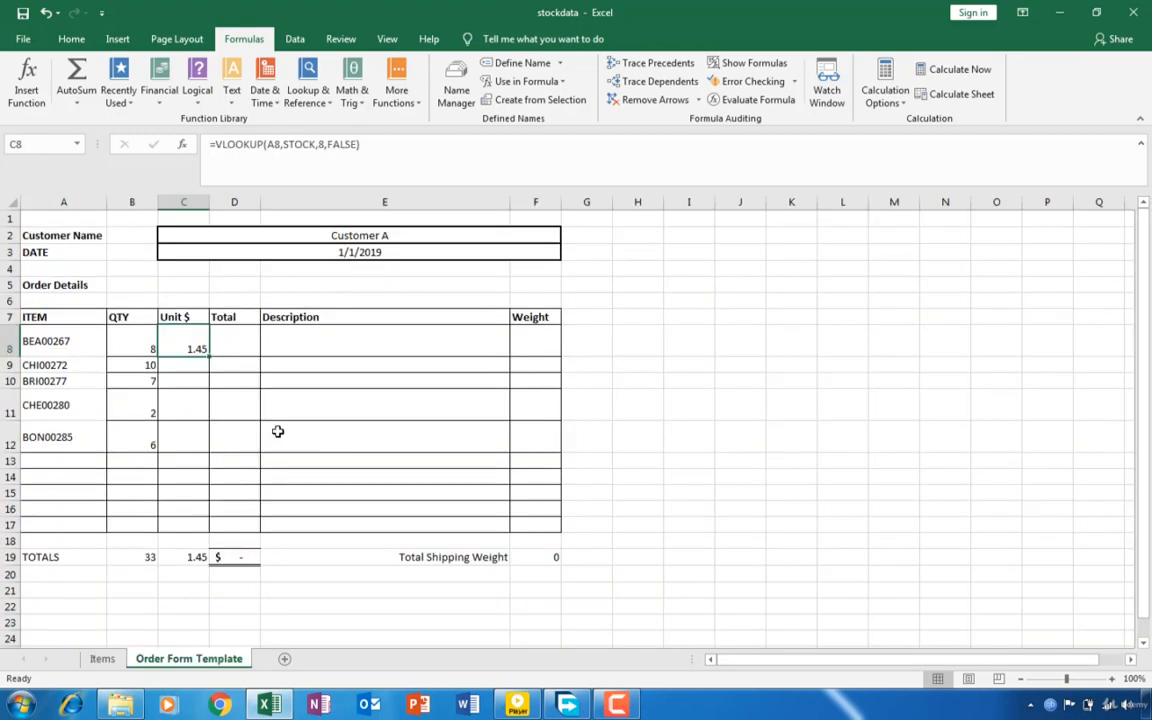
# - Calculate the first order line's Total in cell D8 as quantity times unit cost with =B8*C8
pyautogui.click(241, 338)
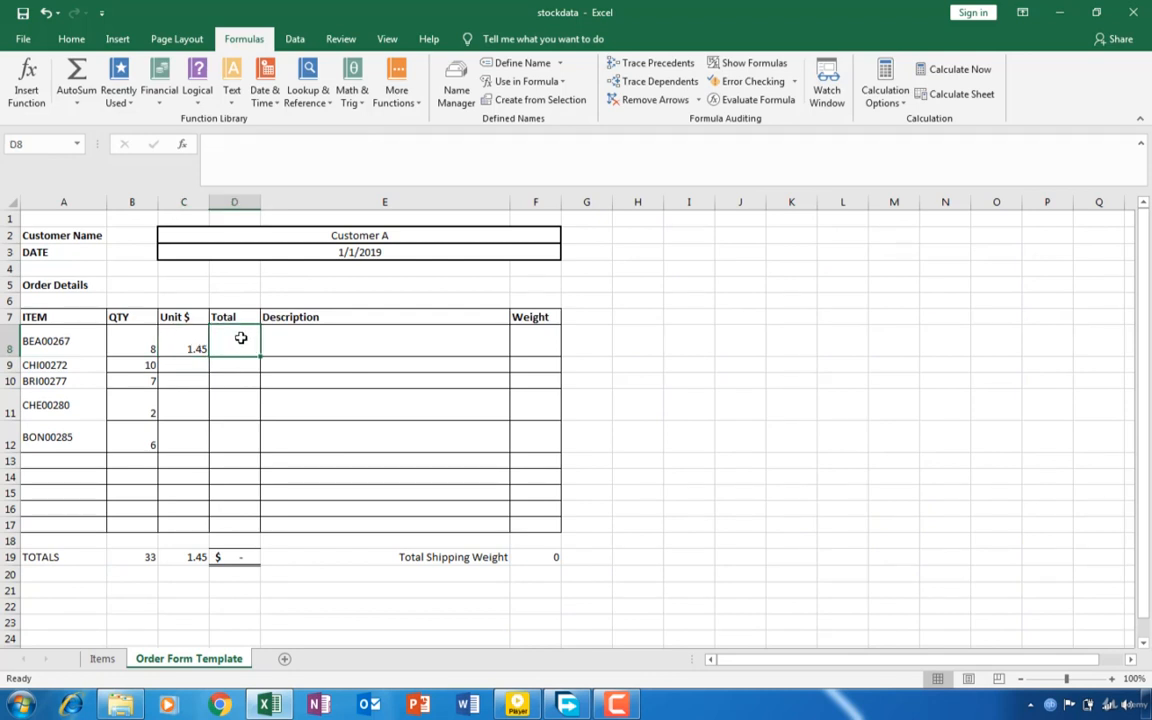
pyautogui.write('=')
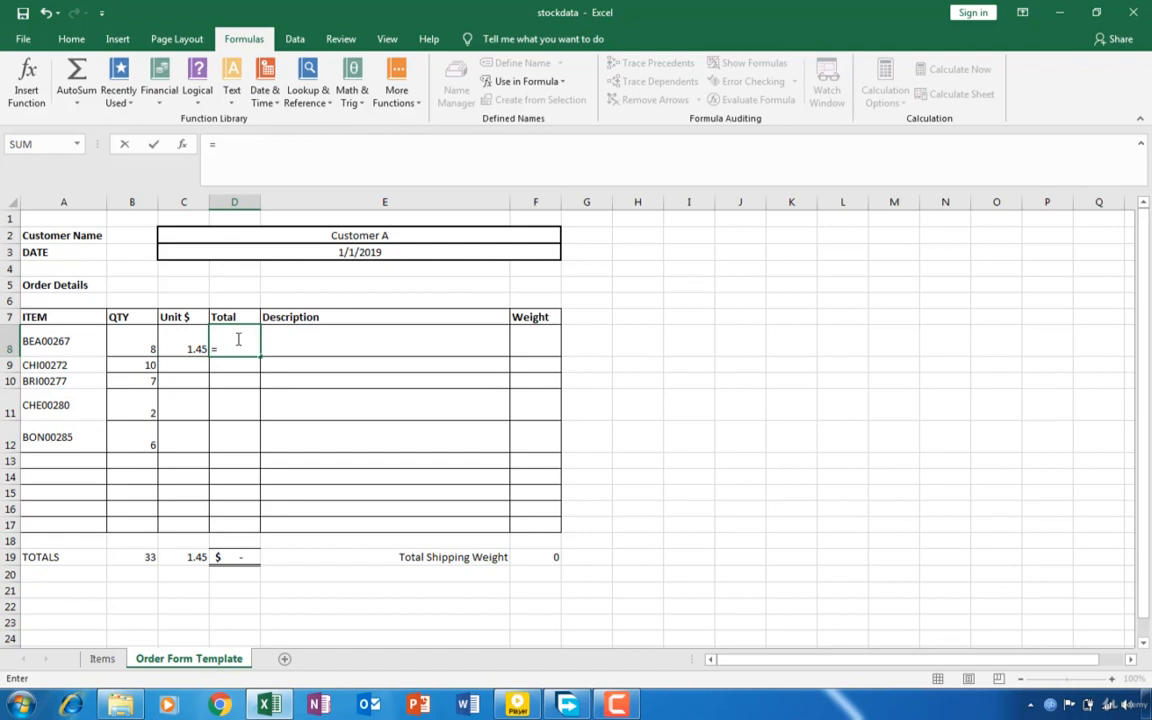
pyautogui.click(146, 345)
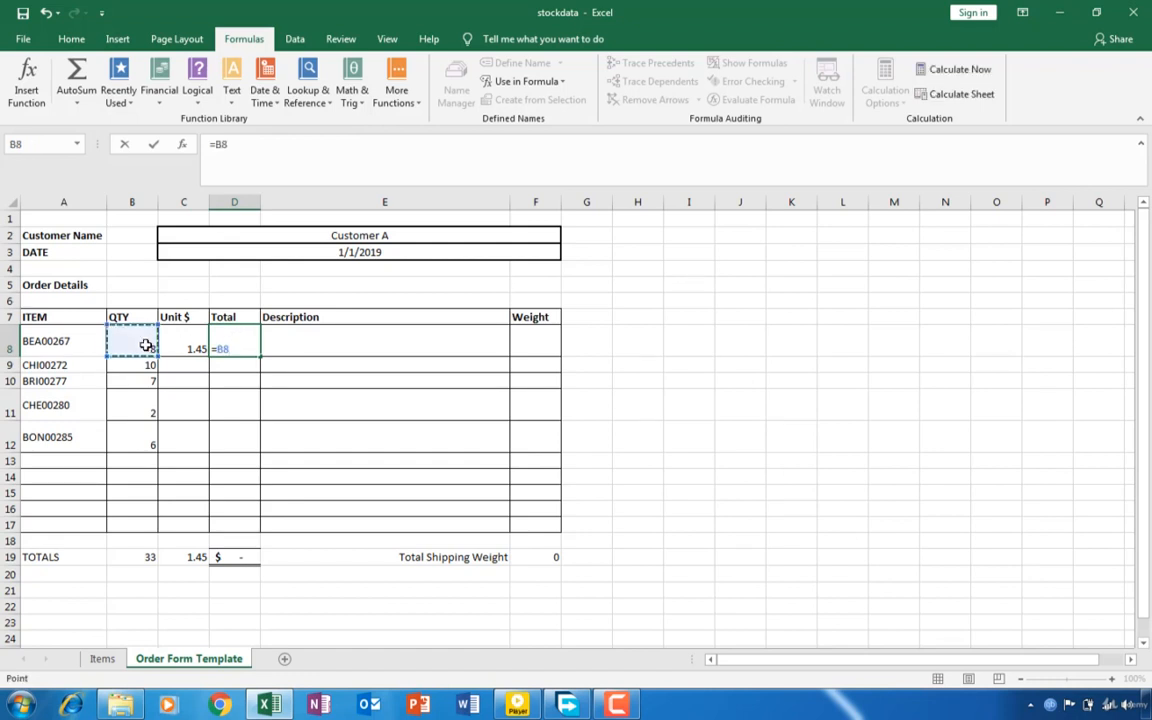
pyautogui.write('*')
pyautogui.click(172, 351)
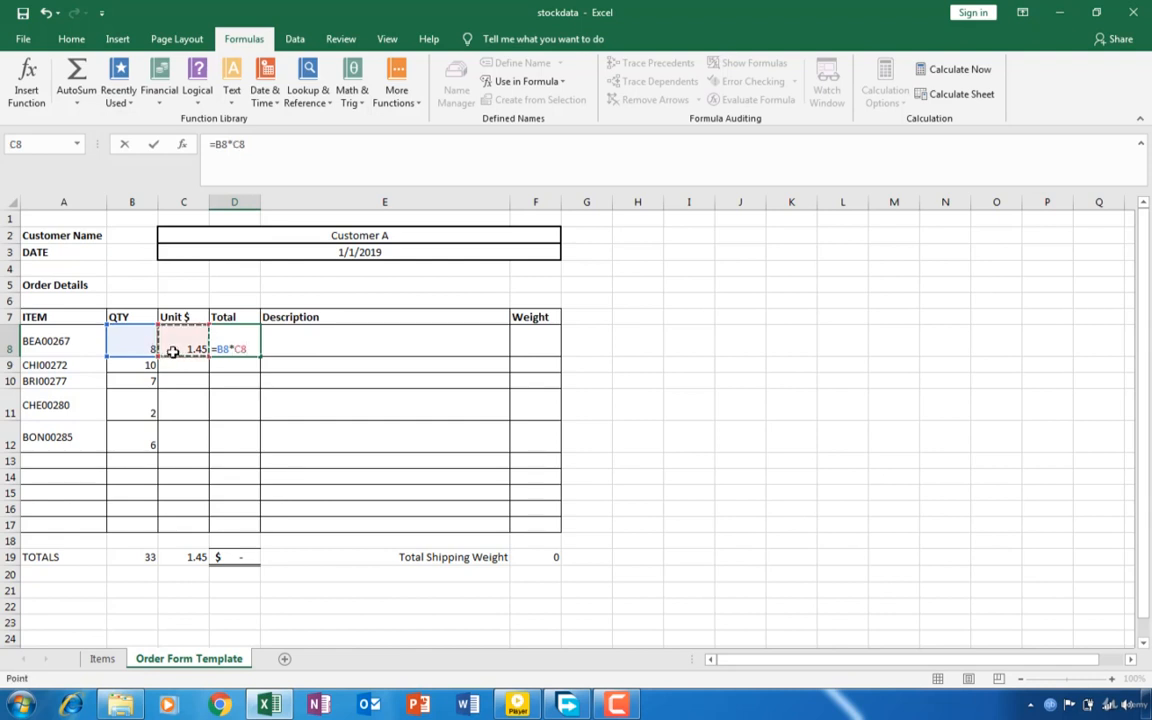
pyautogui.press('Return')
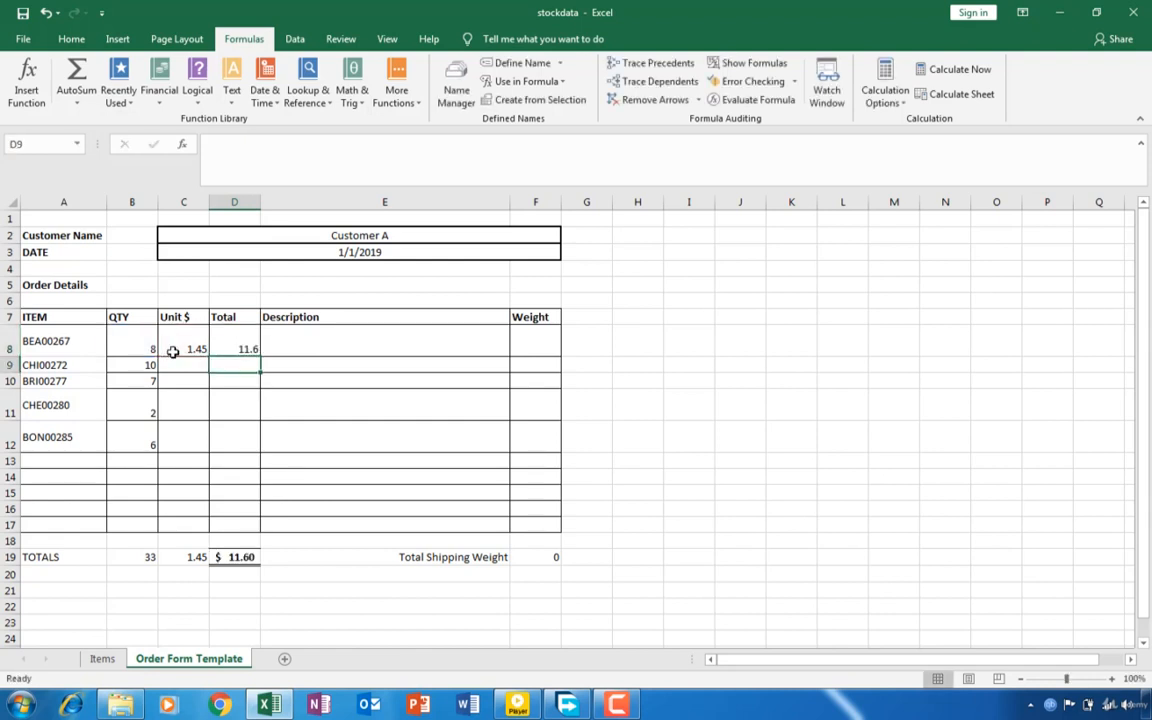
# - Check the position of the itemTitle column on the Items sheet for the Description lookup in cell E8
pyautogui.click(305, 349)
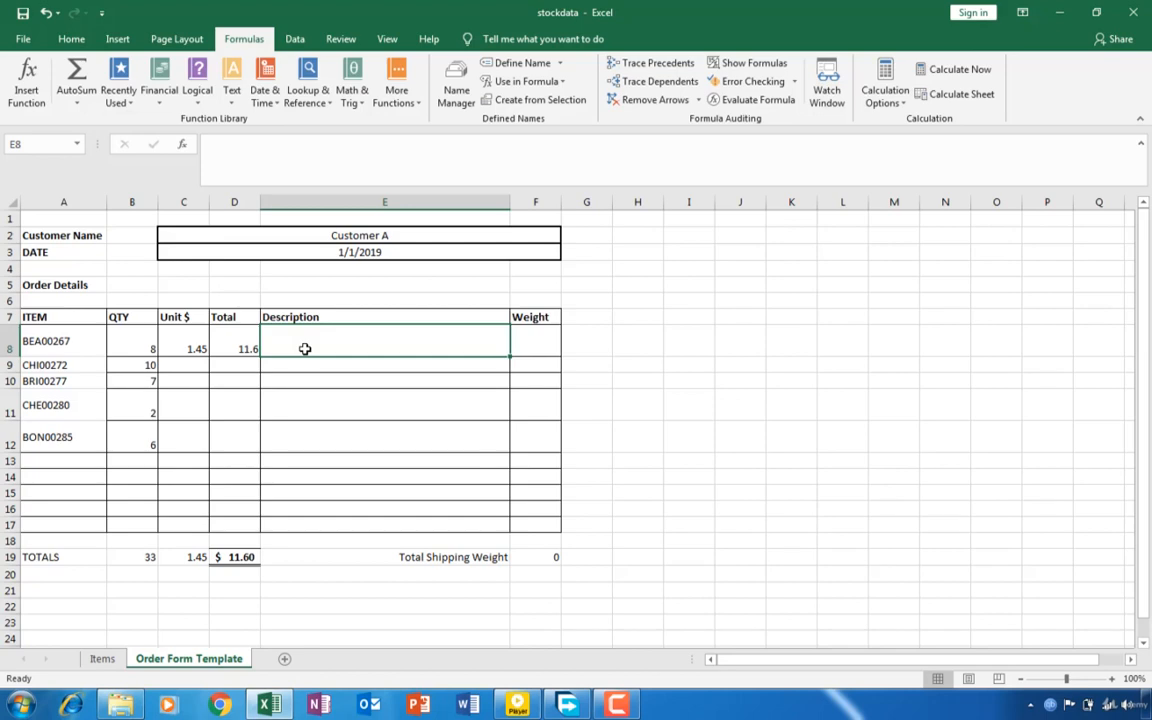
pyautogui.click(101, 659)
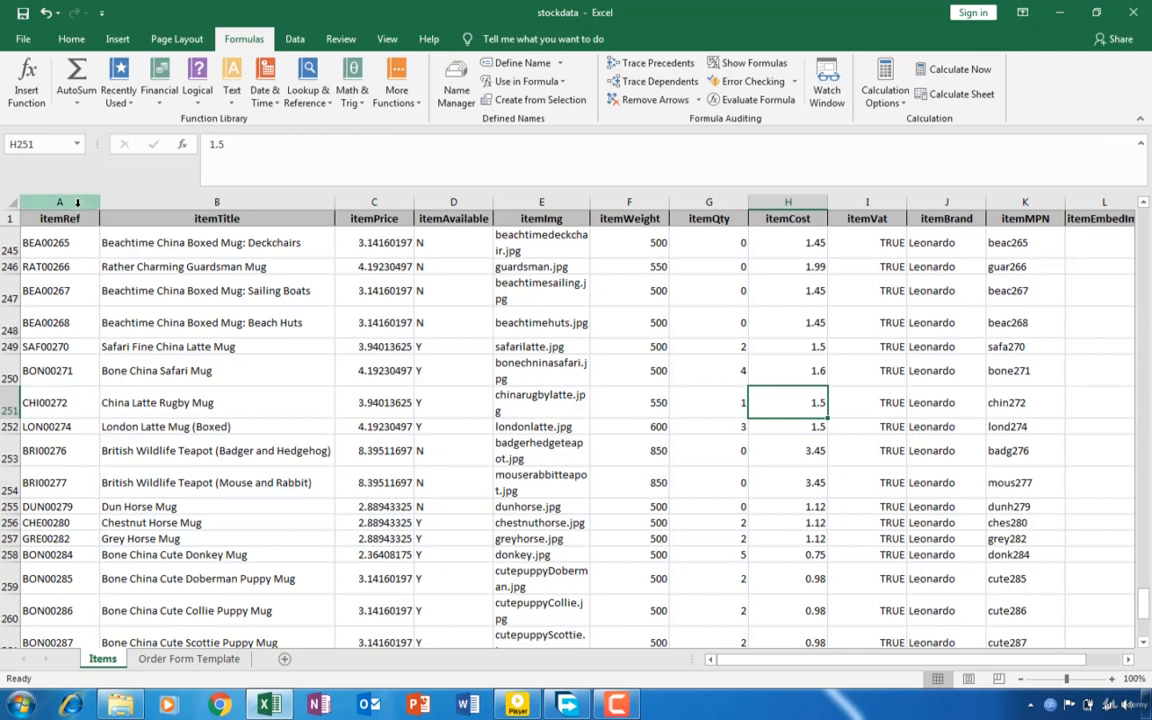
pyautogui.click(80, 202)
pyautogui.click(207, 200)
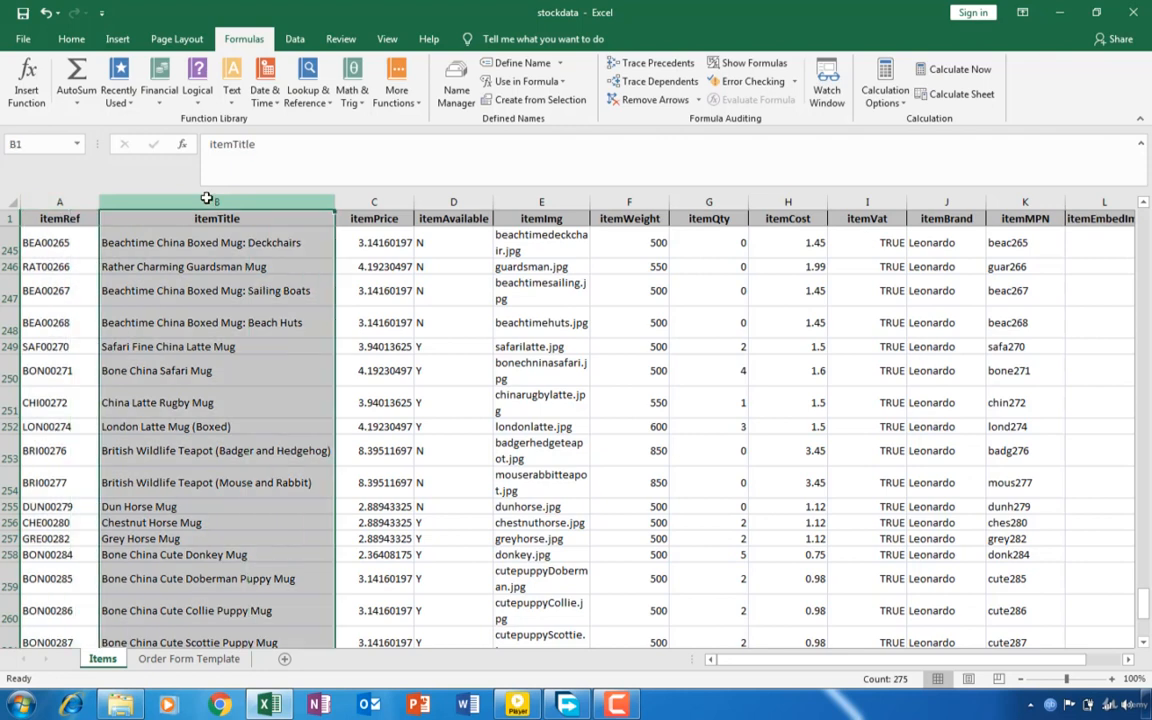
pyautogui.click(160, 660)
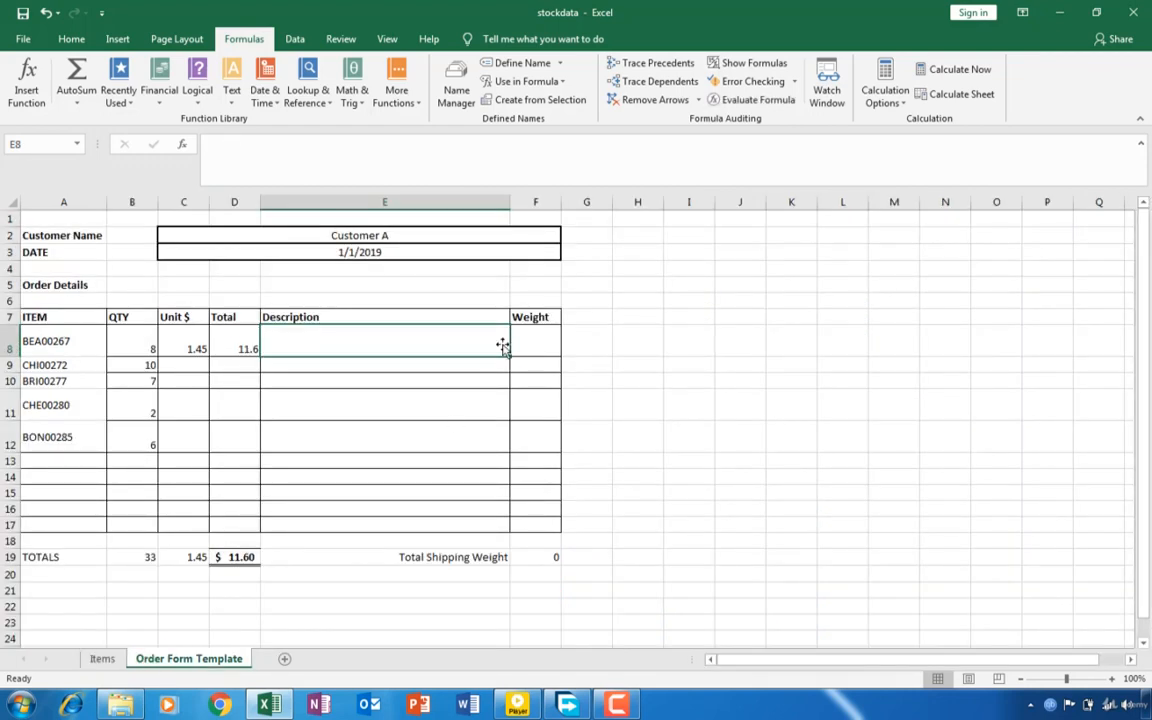
# - Start a VLOOKUP formula in cell E8, the first order line's Description, with A8 as the lookup value
pyautogui.write('=')
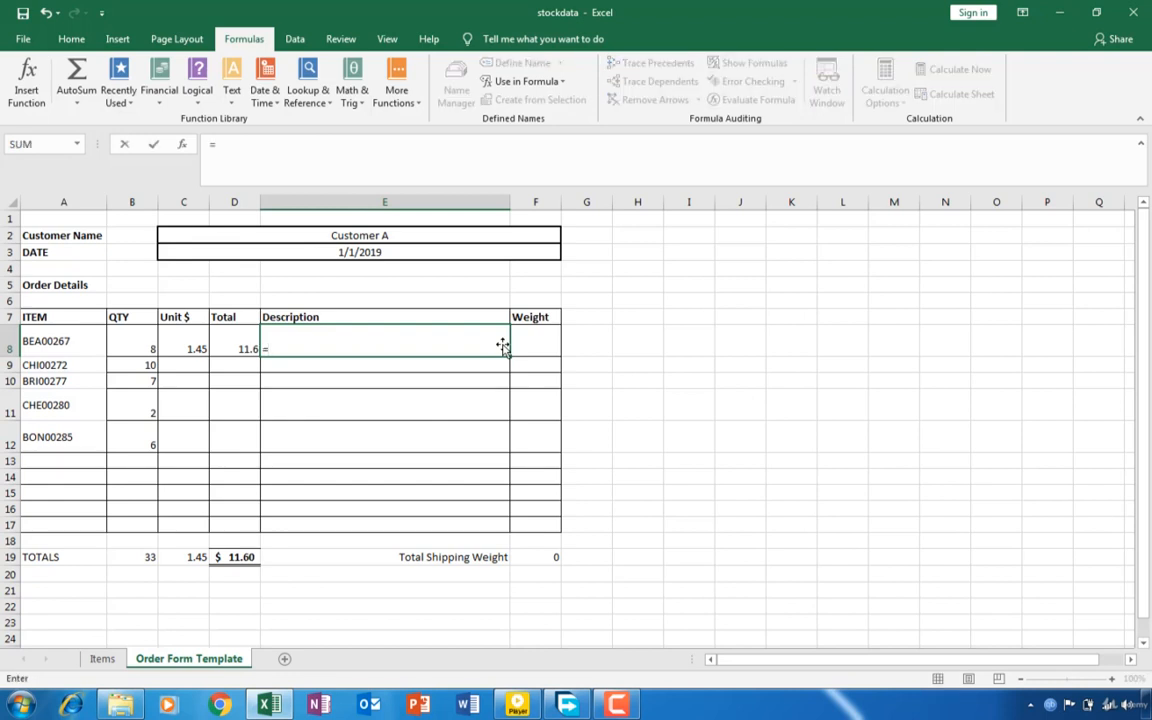
pyautogui.write('VO')
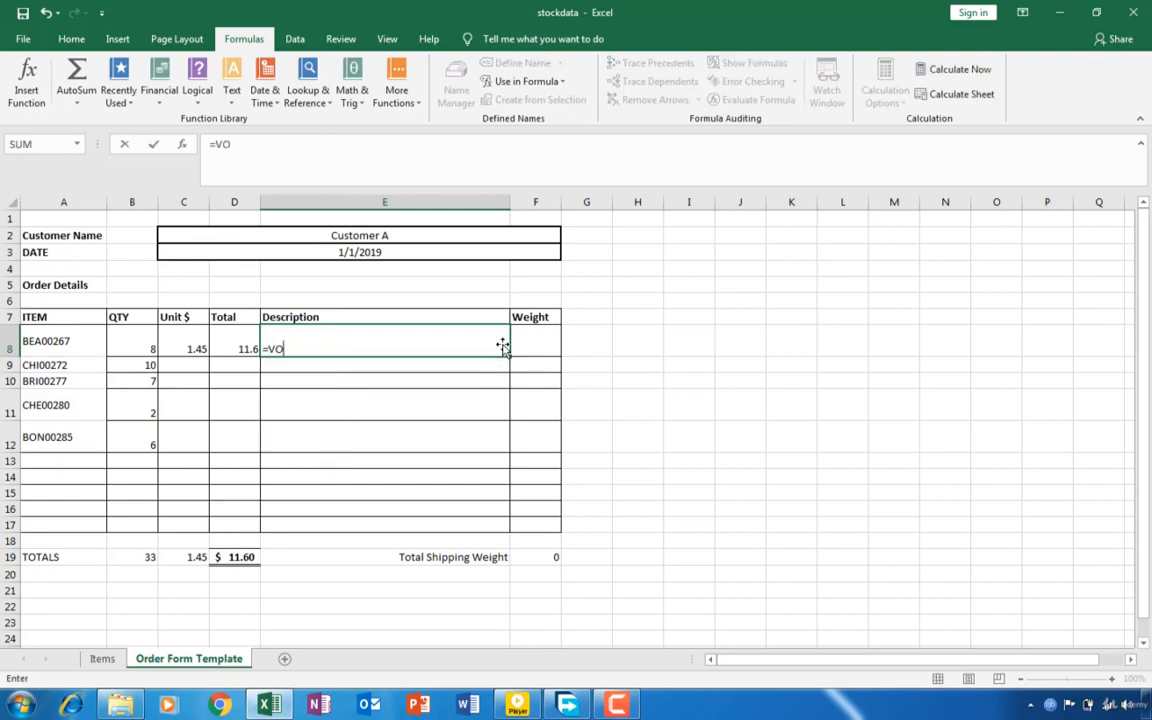
pyautogui.press('BackSpace')
pyautogui.write('LOO')
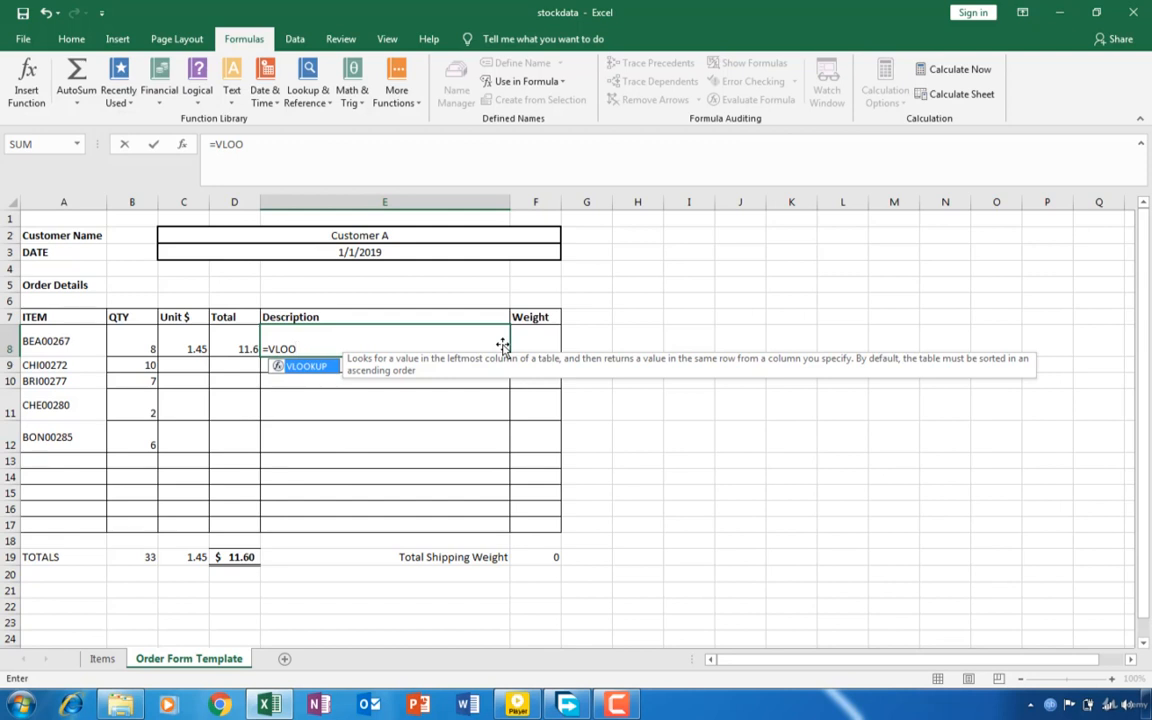
pyautogui.press('BackSpace')
pyautogui.press('BackSpace')
pyautogui.press('BackSpace')
pyautogui.press('BackSpace')
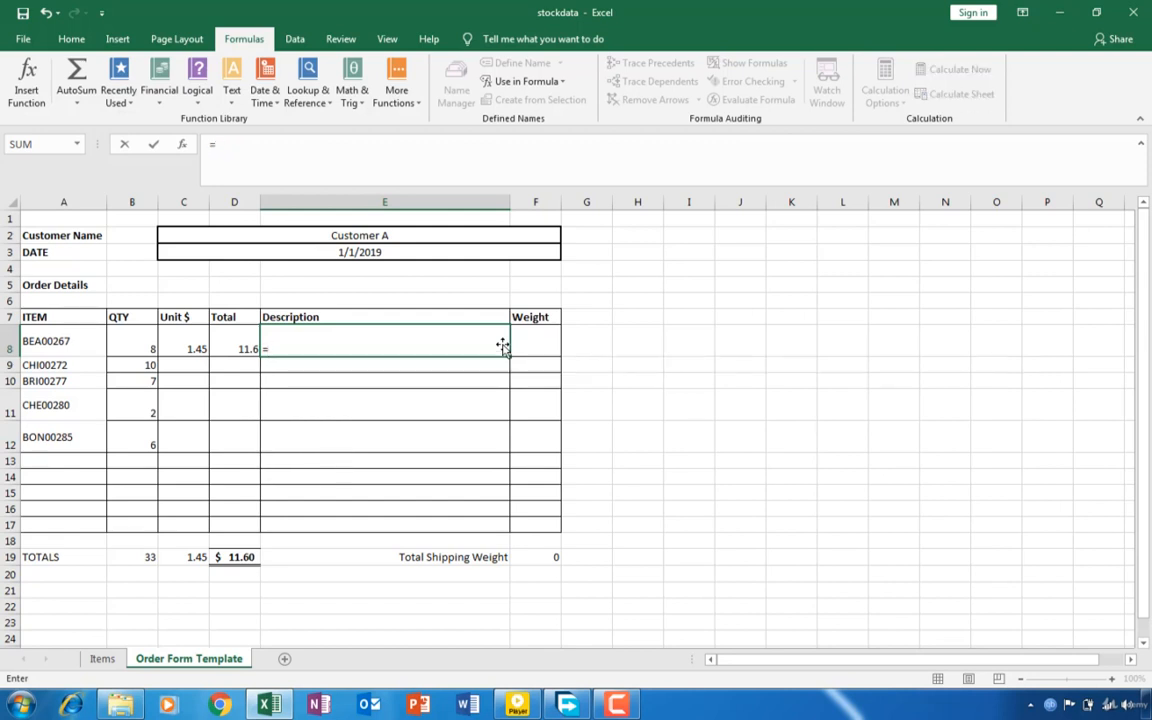
pyautogui.write('vlooku')
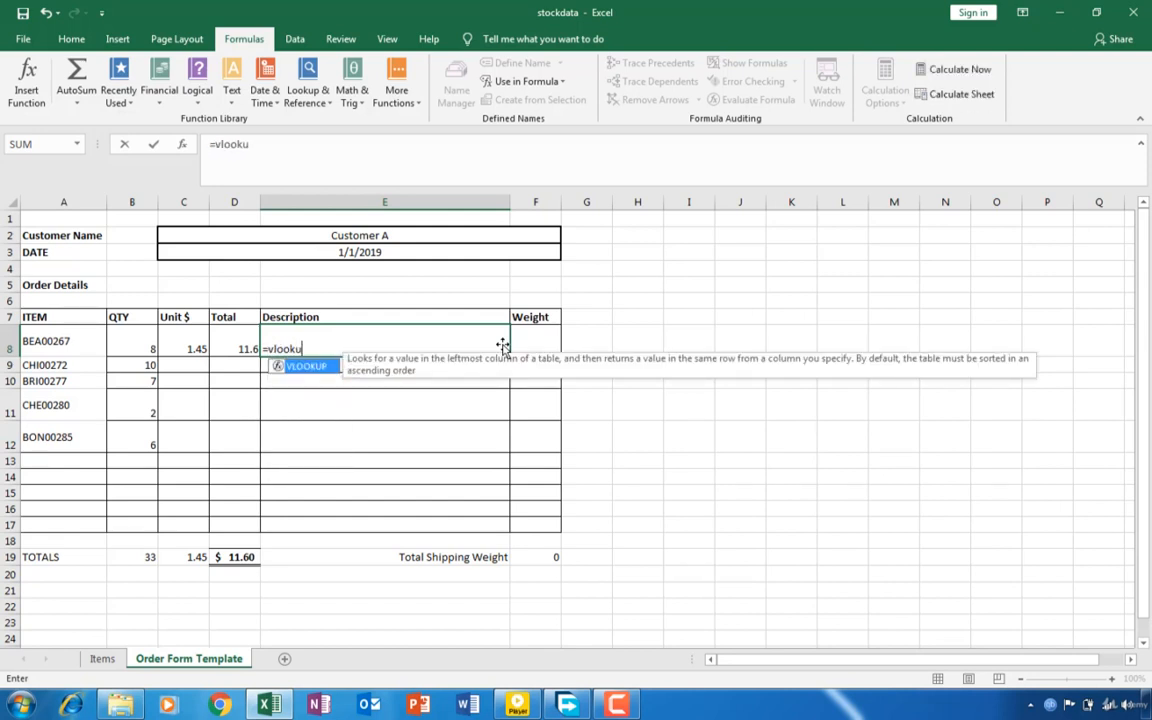
pyautogui.write('p(')
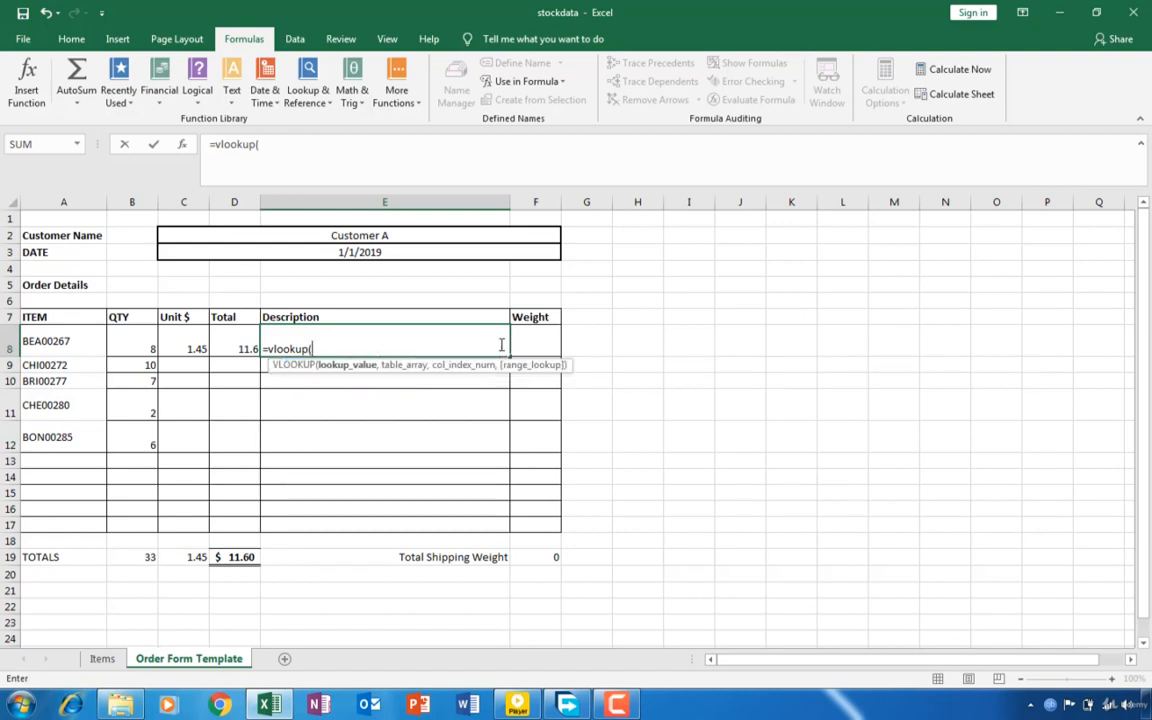
pyautogui.click(76, 345)
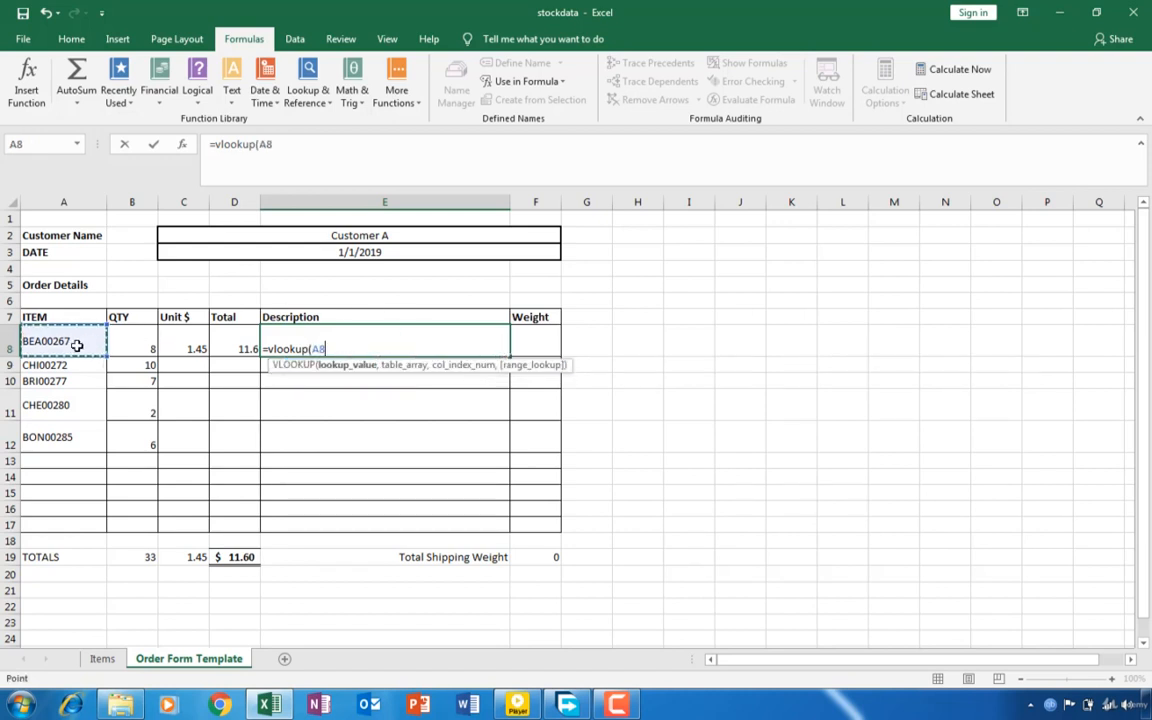
pyautogui.write(',')
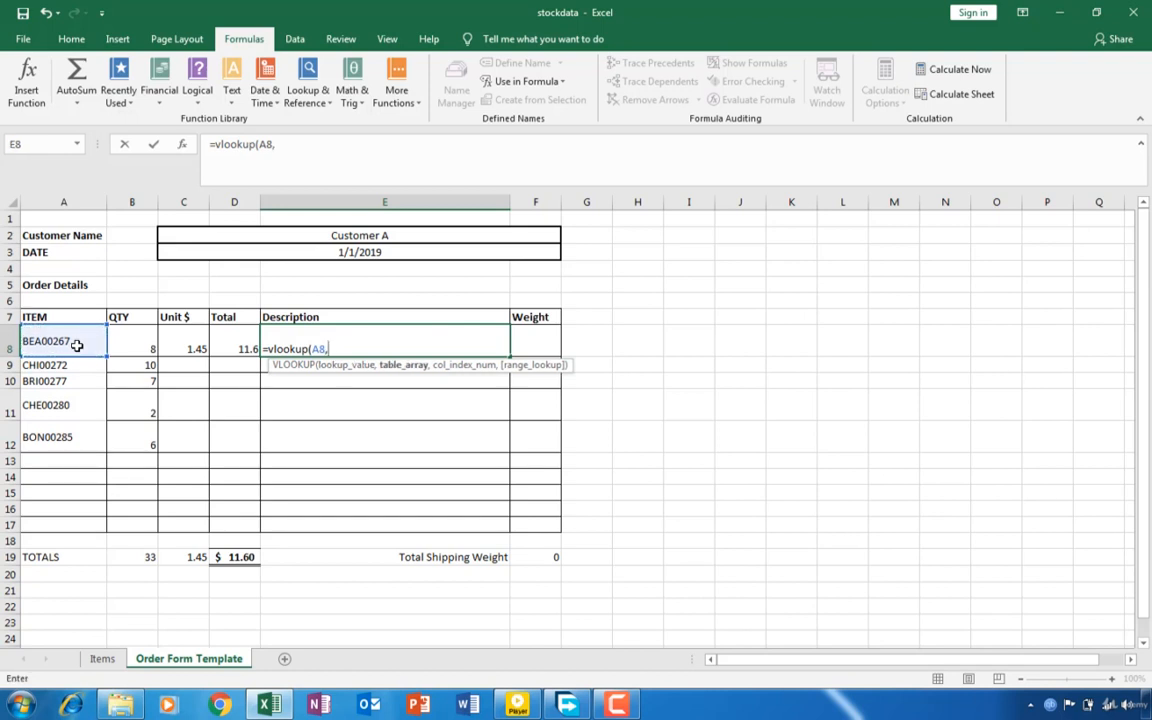
pyautogui.write('stco')
# - Complete the VLOOKUP in E8 with table STOCK, column index 2 and FALSE for an exact match
pyautogui.press('BackSpace')
pyautogui.press('BackSpace')
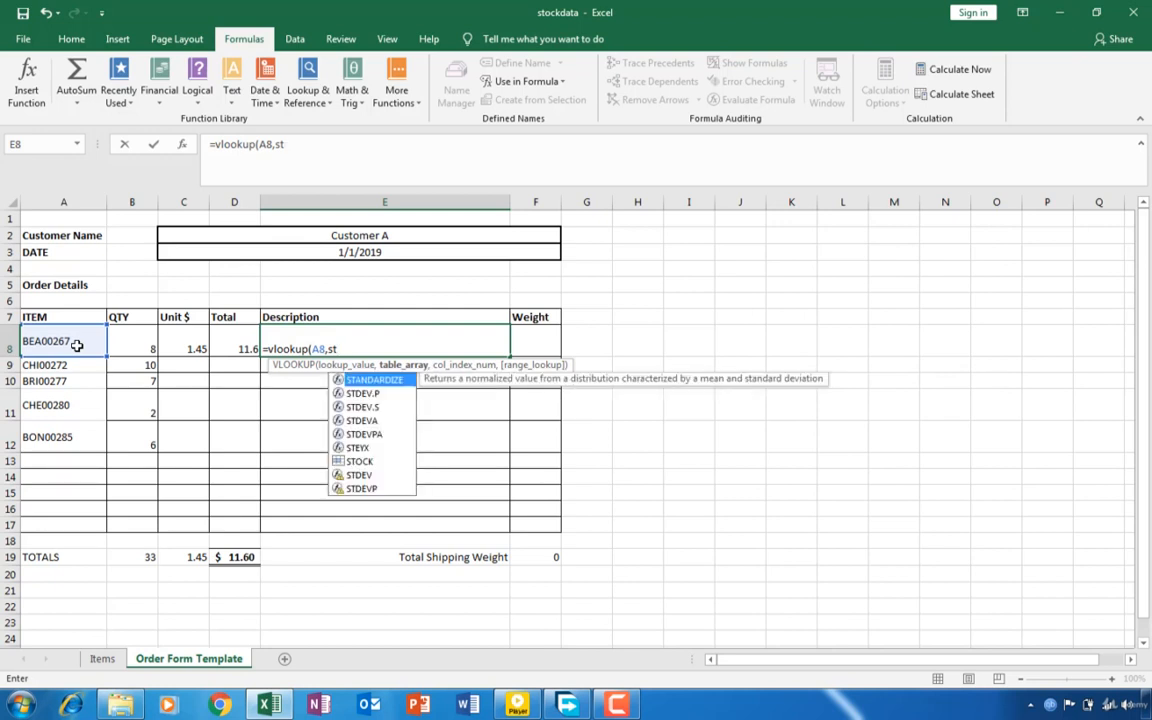
pyautogui.write('ock')
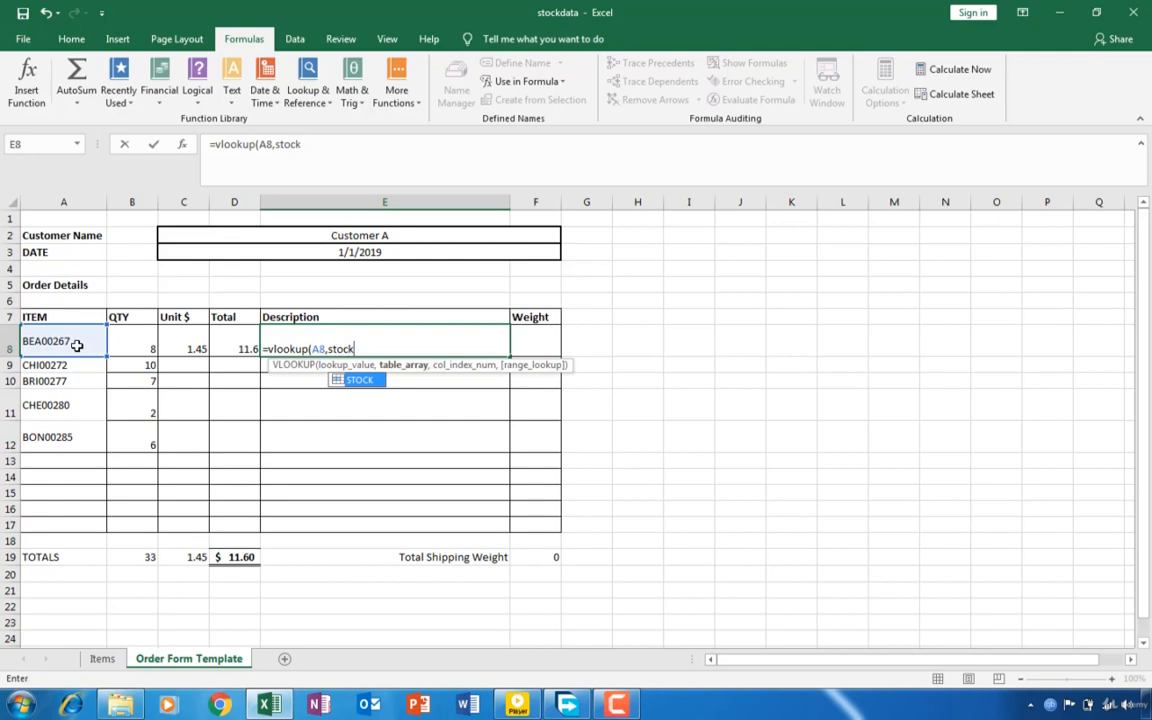
pyautogui.write(',')
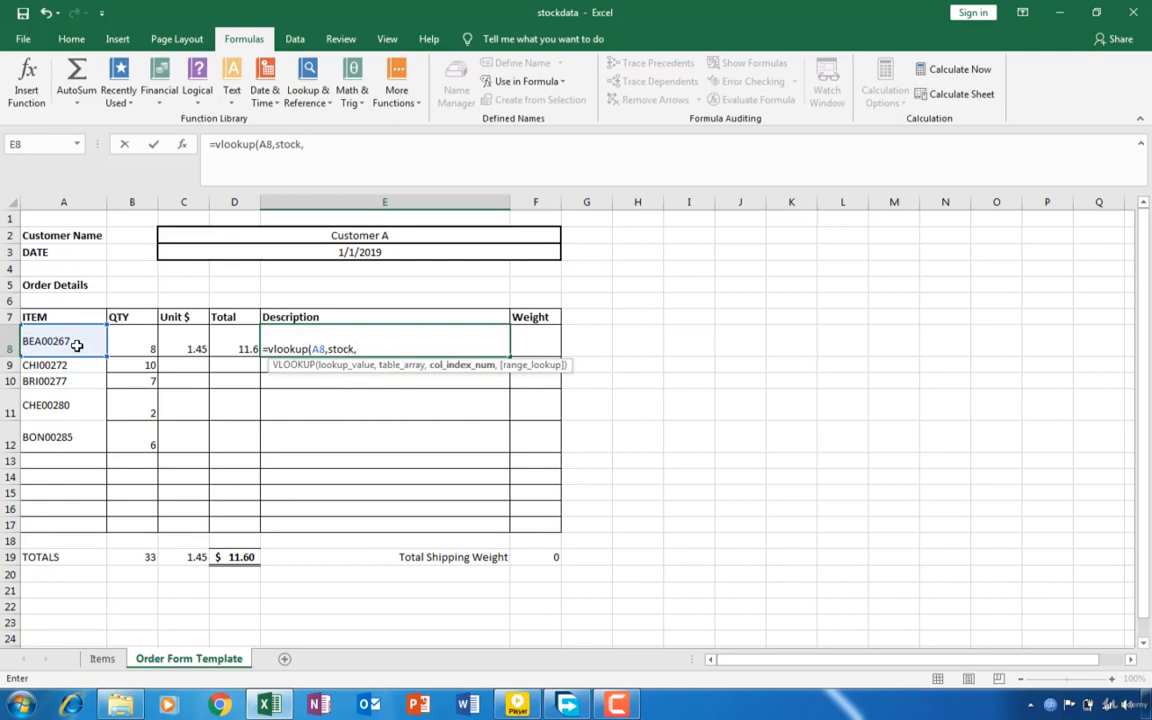
pyautogui.write('2,')
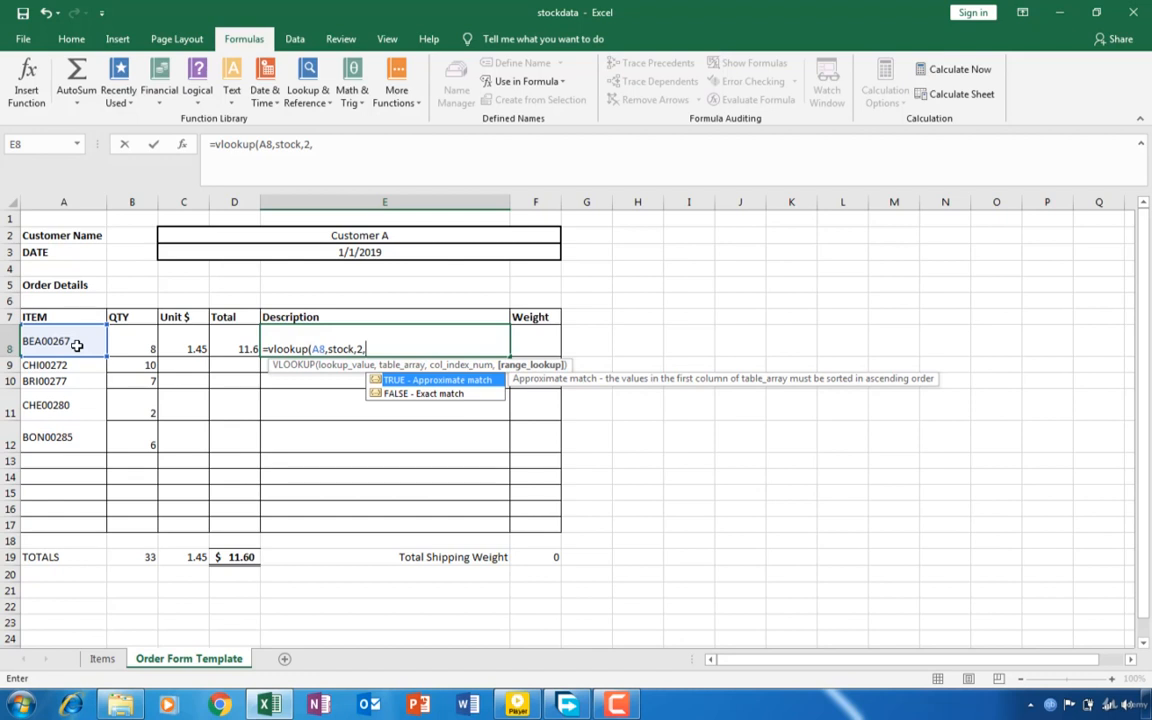
pyautogui.write('false)')
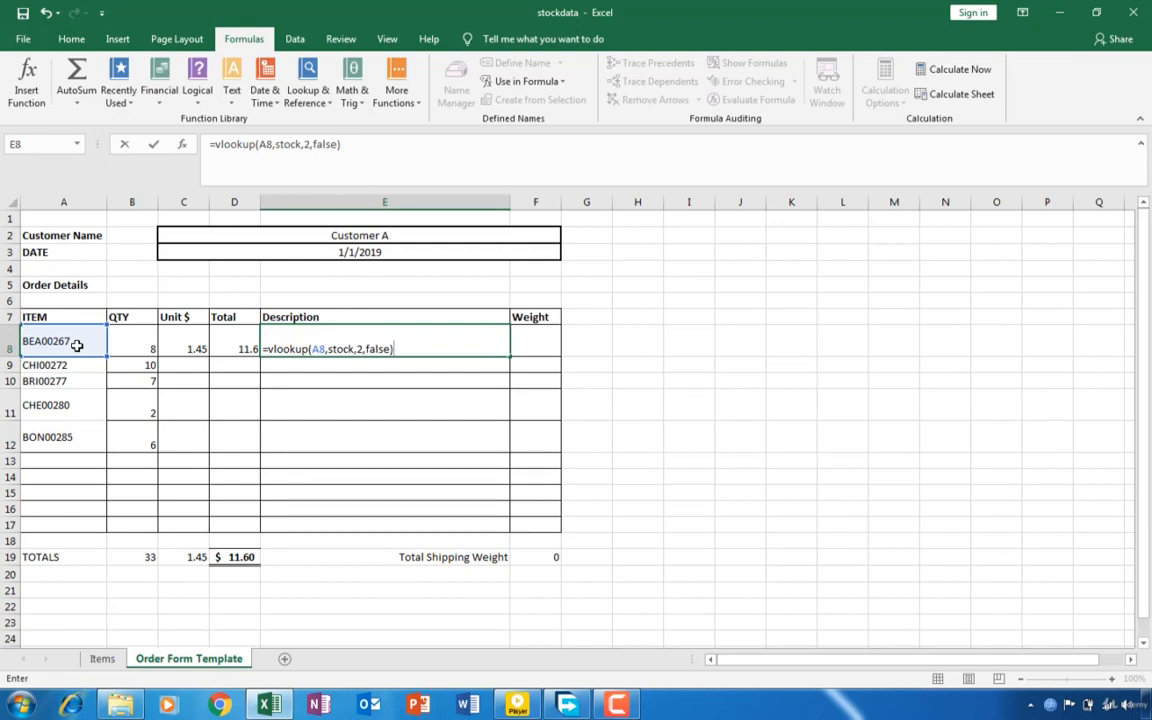
pyautogui.press('Return')
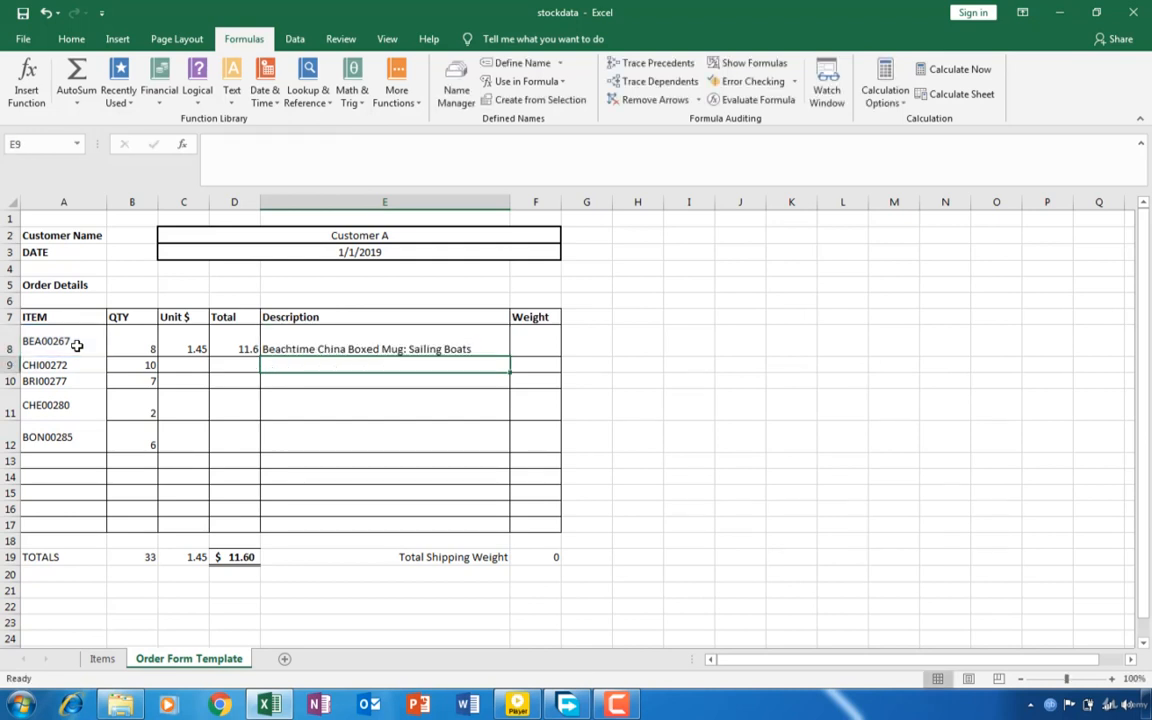
# - Review the Description formula in cell E8 and answer the Windows performance prompt by keeping the current color scheme but being asked again
pyautogui.click(290, 343)
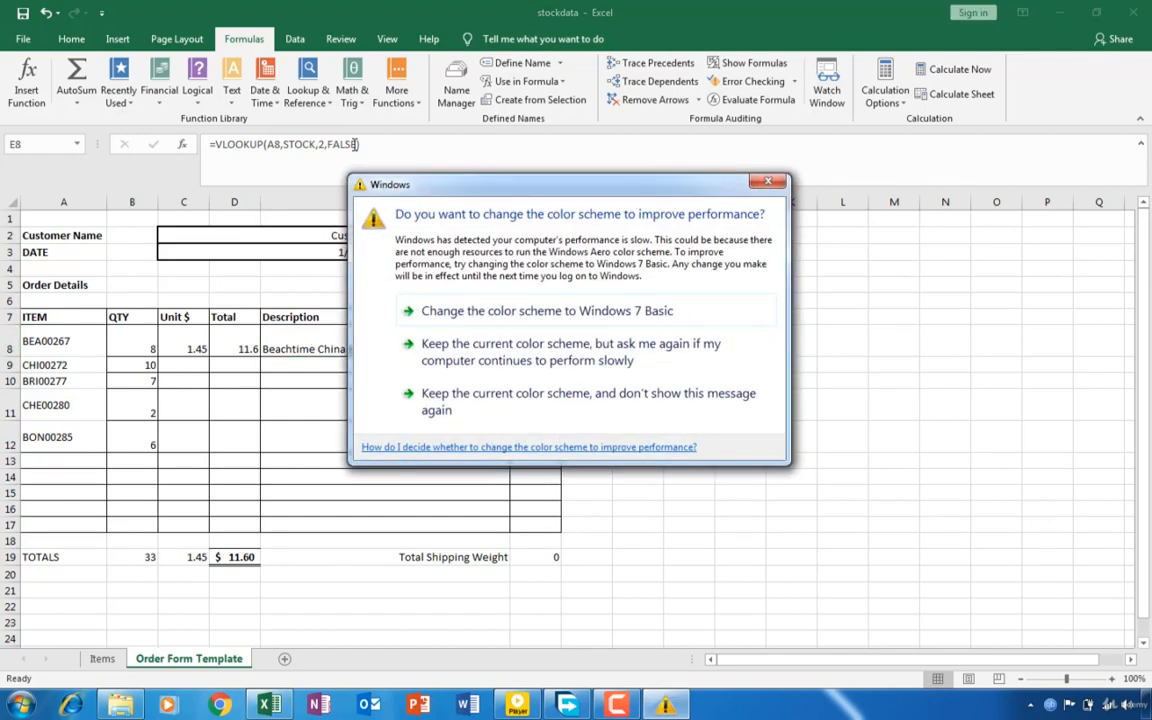
pyautogui.click(514, 342)
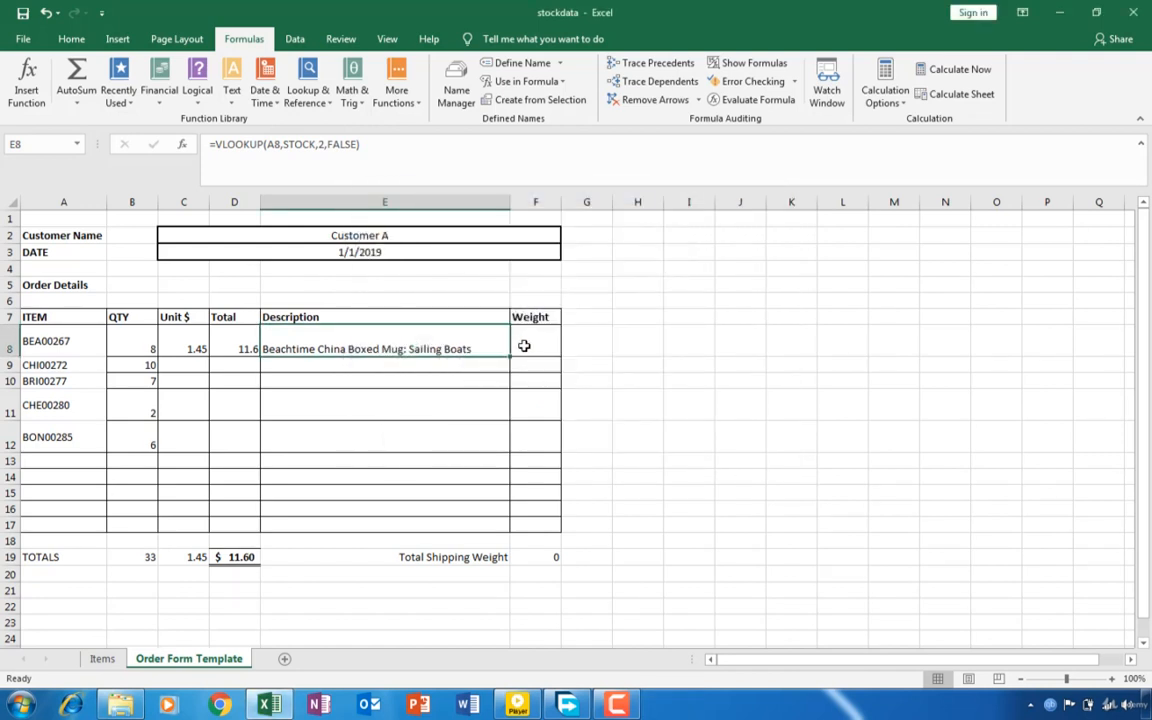
# - Count the Items sheet columns from itemRef to itemWeight to determine the column index for the Weight lookup in F8
pyautogui.click(525, 345)
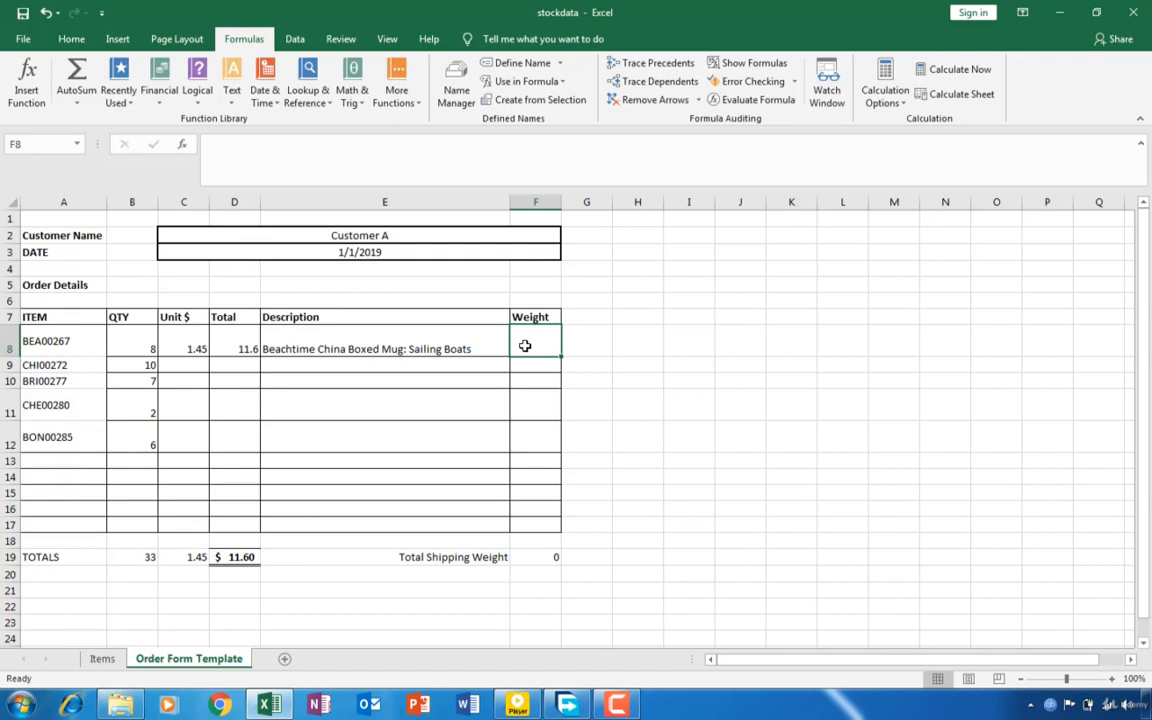
pyautogui.click(100, 660)
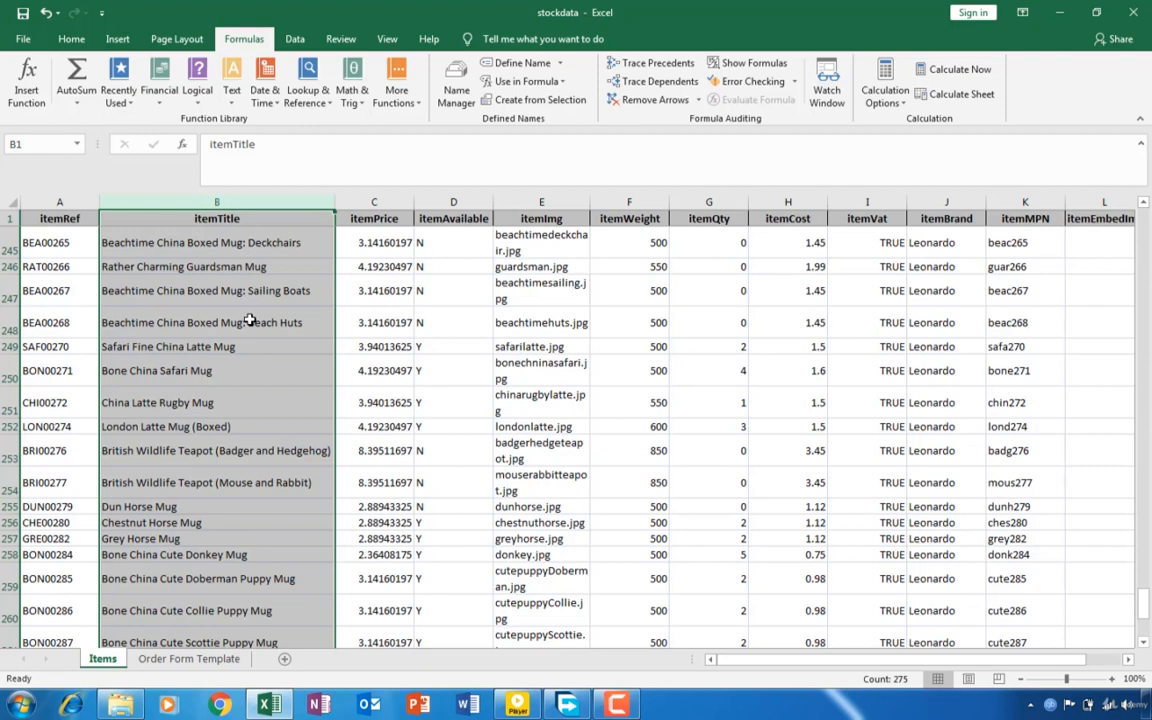
pyautogui.click(72, 201)
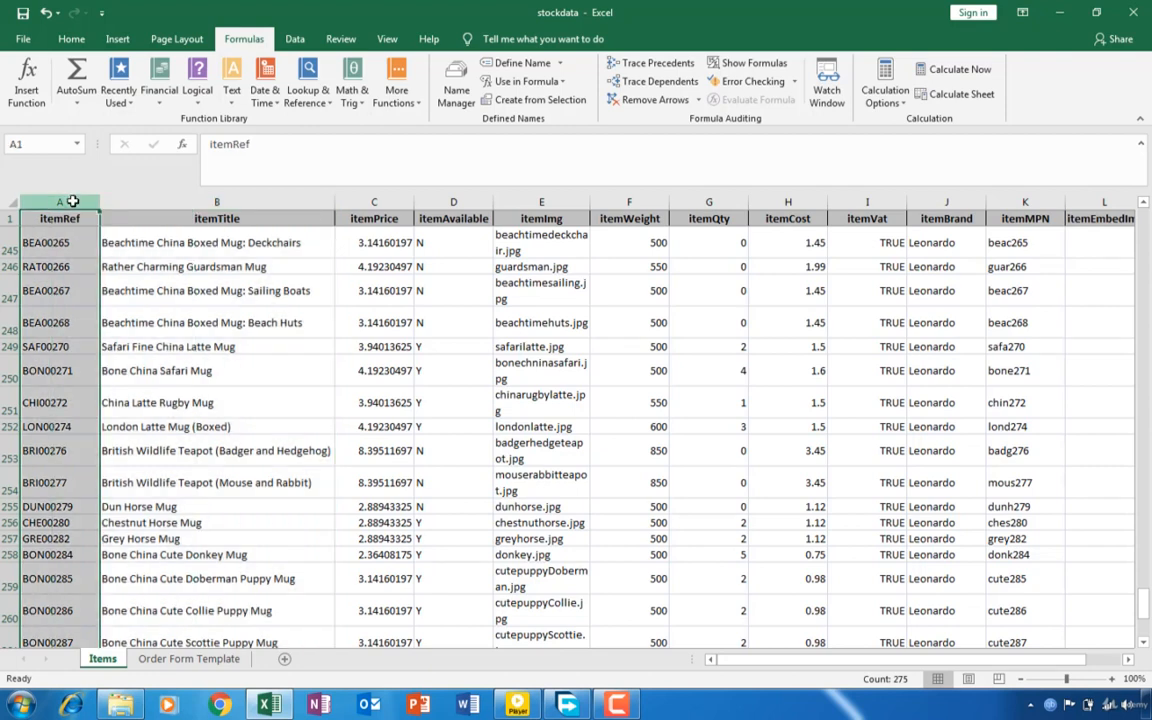
pyautogui.click(189, 201)
pyautogui.click(369, 201)
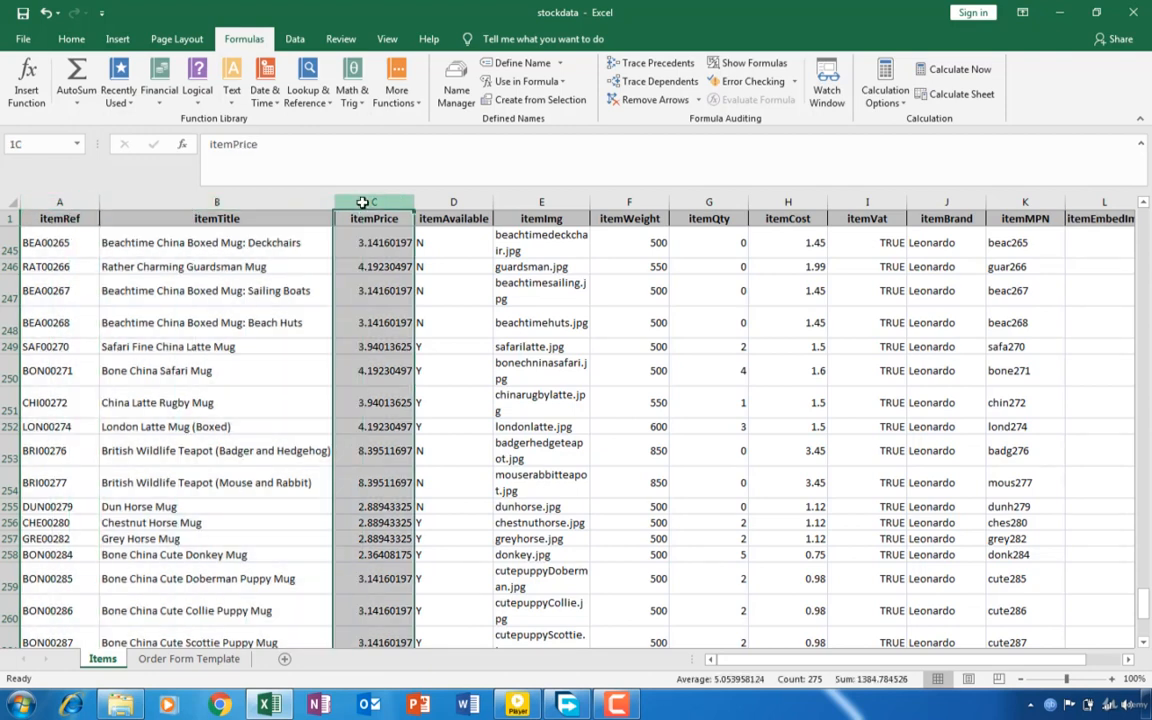
pyautogui.click(466, 201)
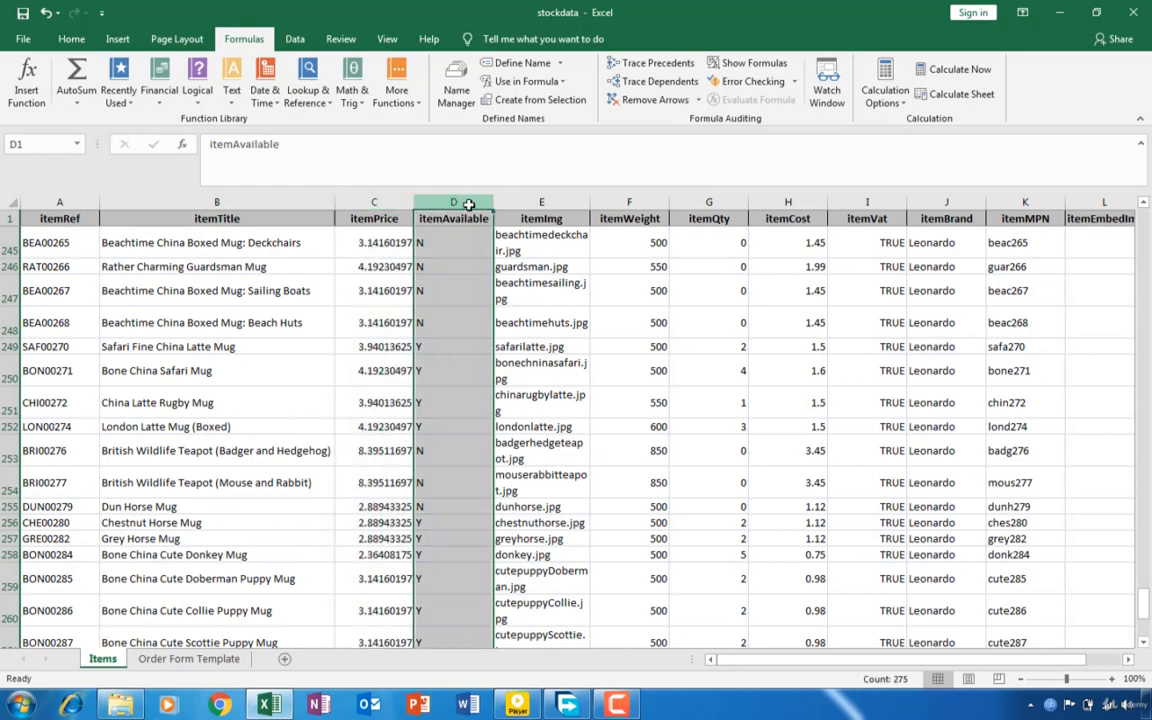
pyautogui.click(540, 202)
pyautogui.click(620, 201)
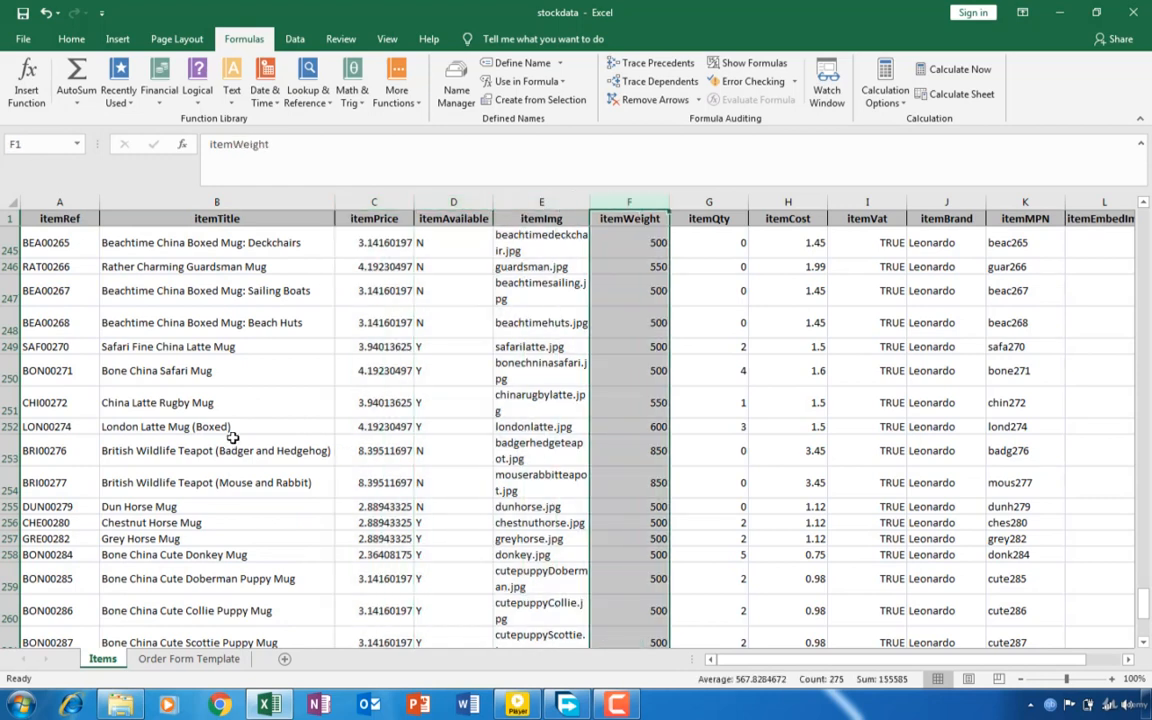
pyautogui.click(158, 658)
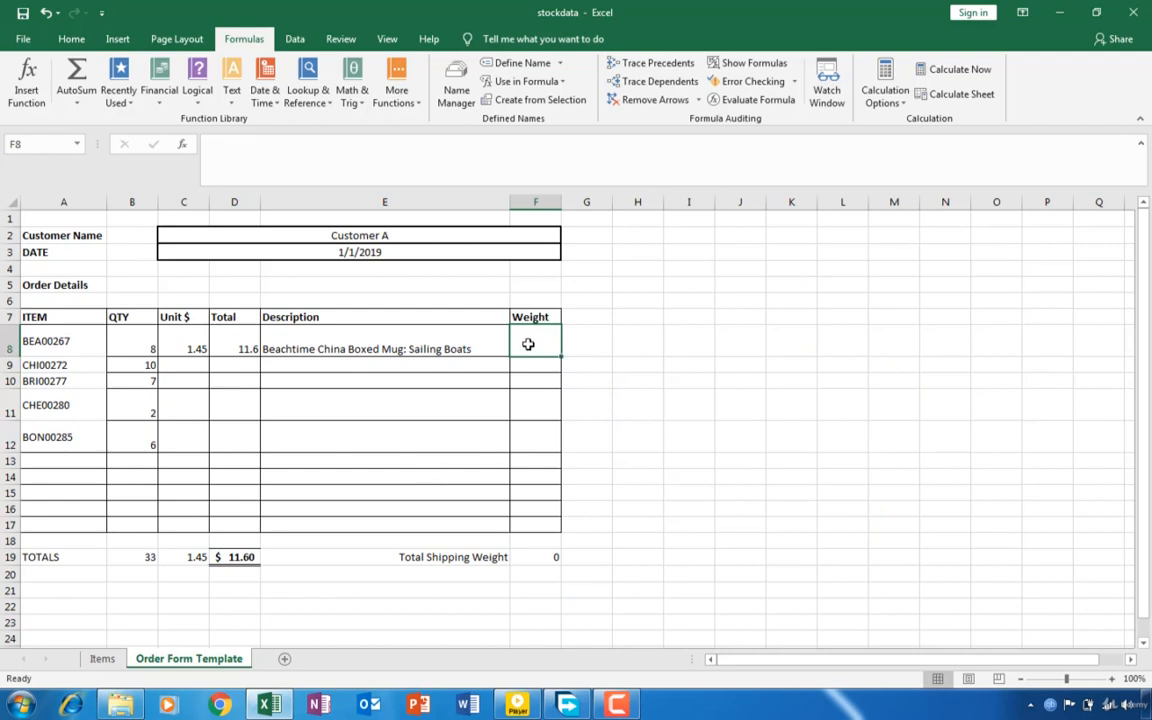
# - Start a VLOOKUP formula in cell F8, the first order line's Weight, with A8 as the lookup value and stock as the table
pyautogui.write('=vl')
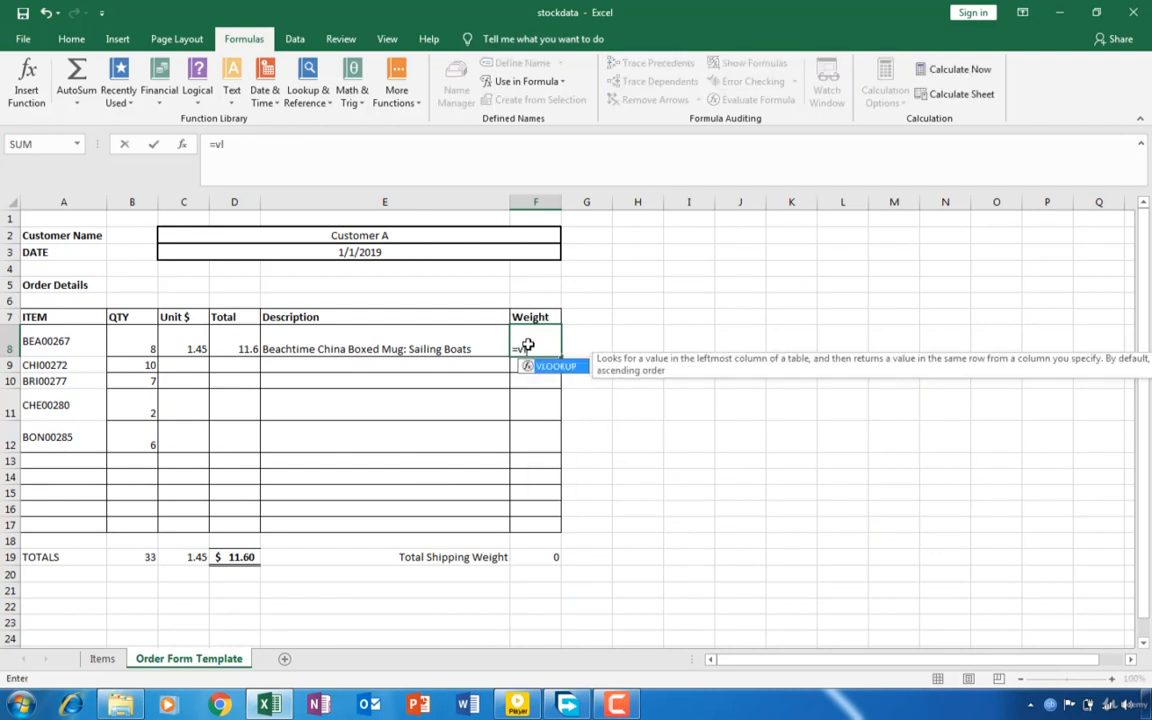
pyautogui.write('ookup(')
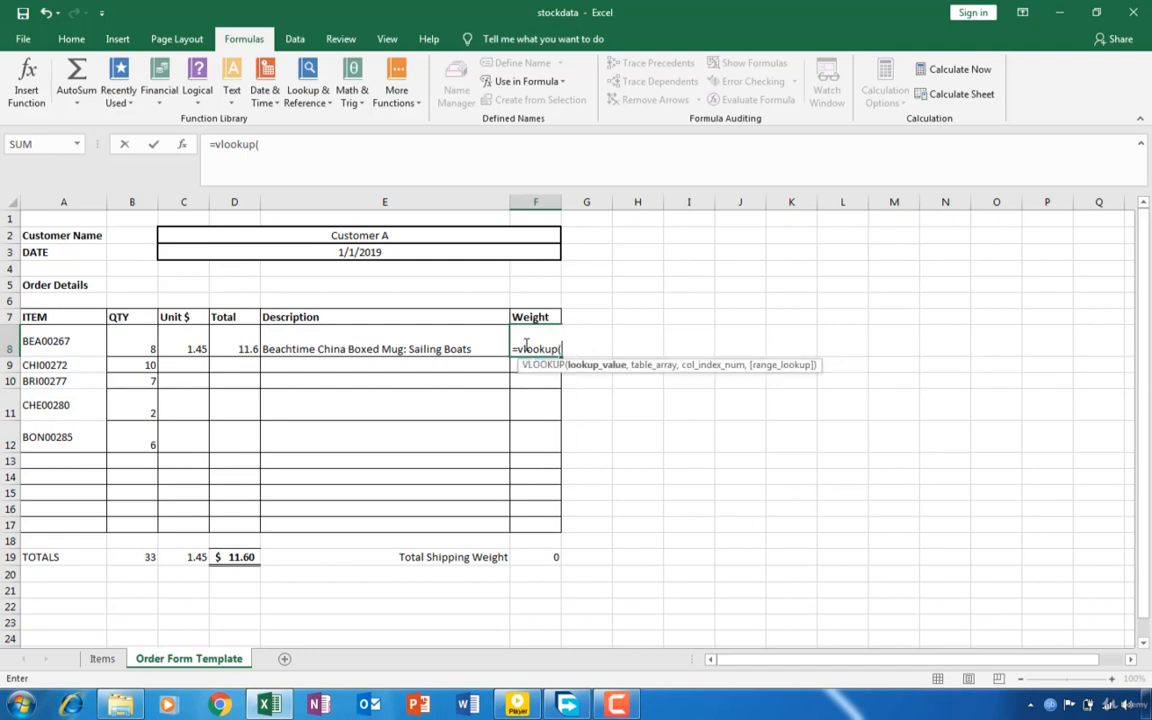
pyautogui.click(70, 347)
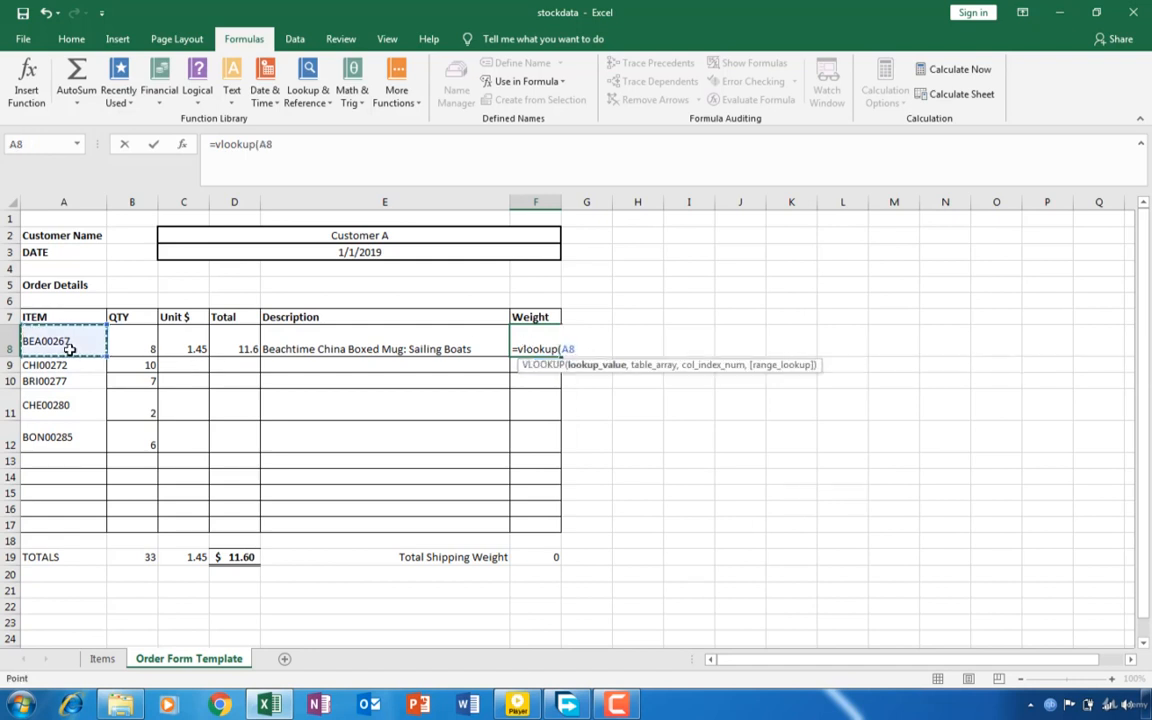
pyautogui.write(',')
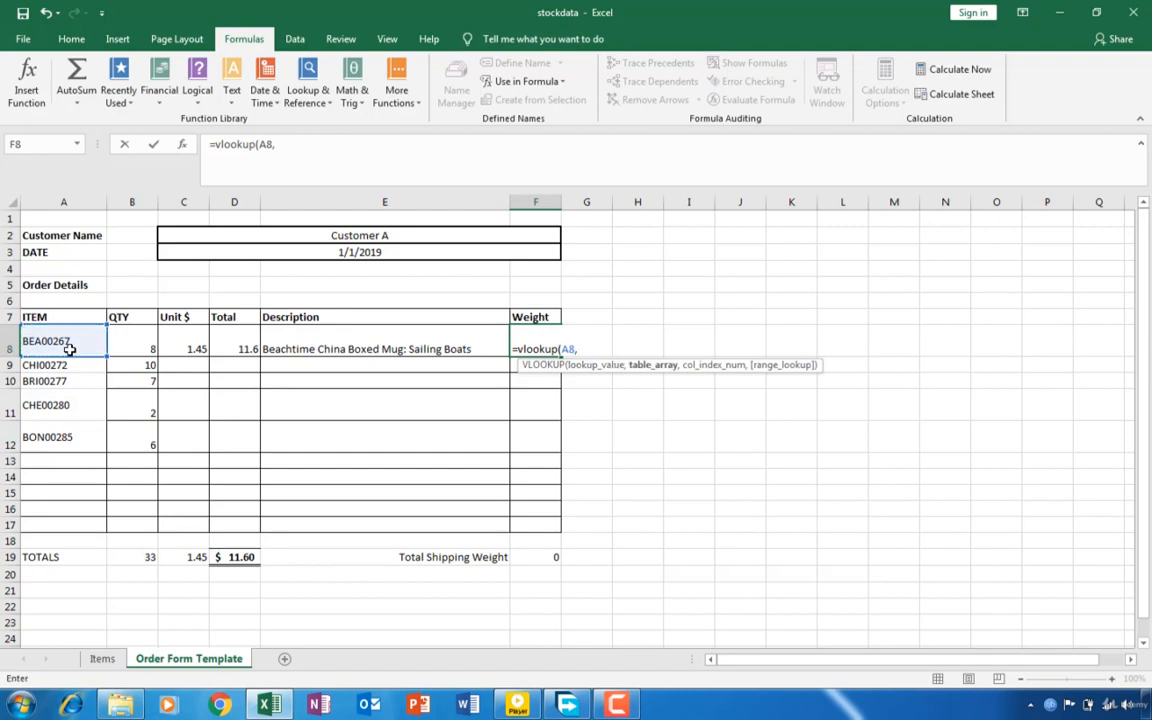
pyautogui.write('stoc')
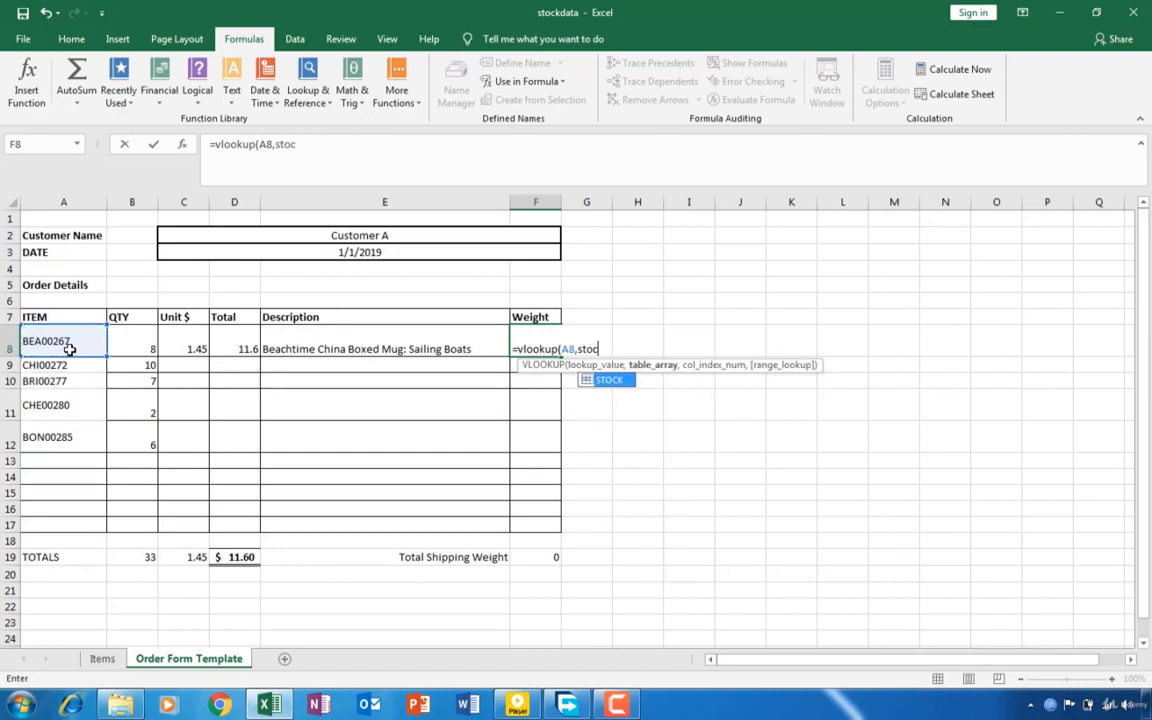
pyautogui.write('k,')
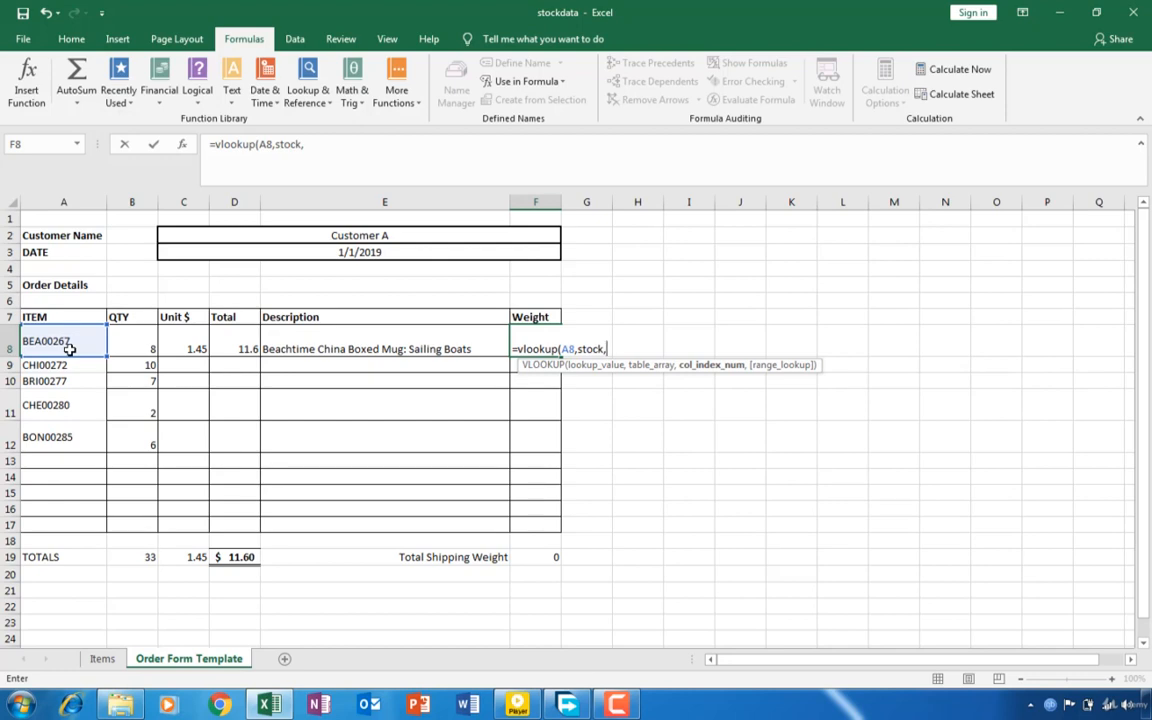
# - Check the itemWeight column on the Items sheet, and remove the stray sheet reference from the F8 formula
pyautogui.click(103, 660)
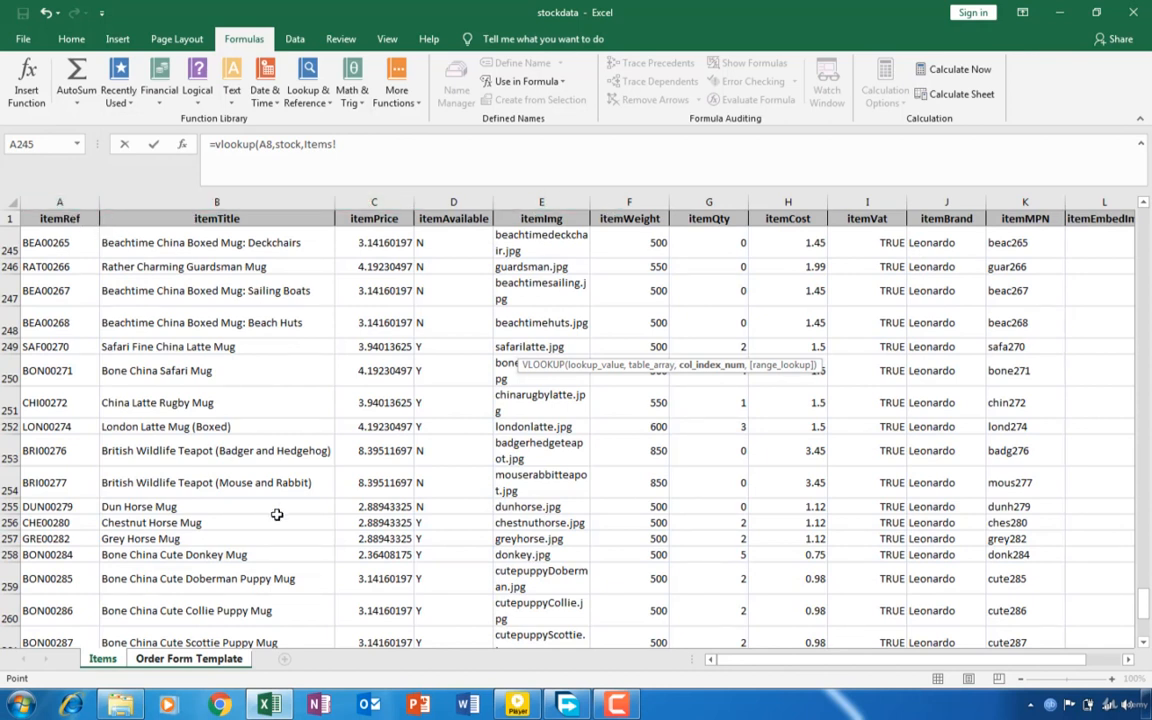
pyautogui.click(165, 660)
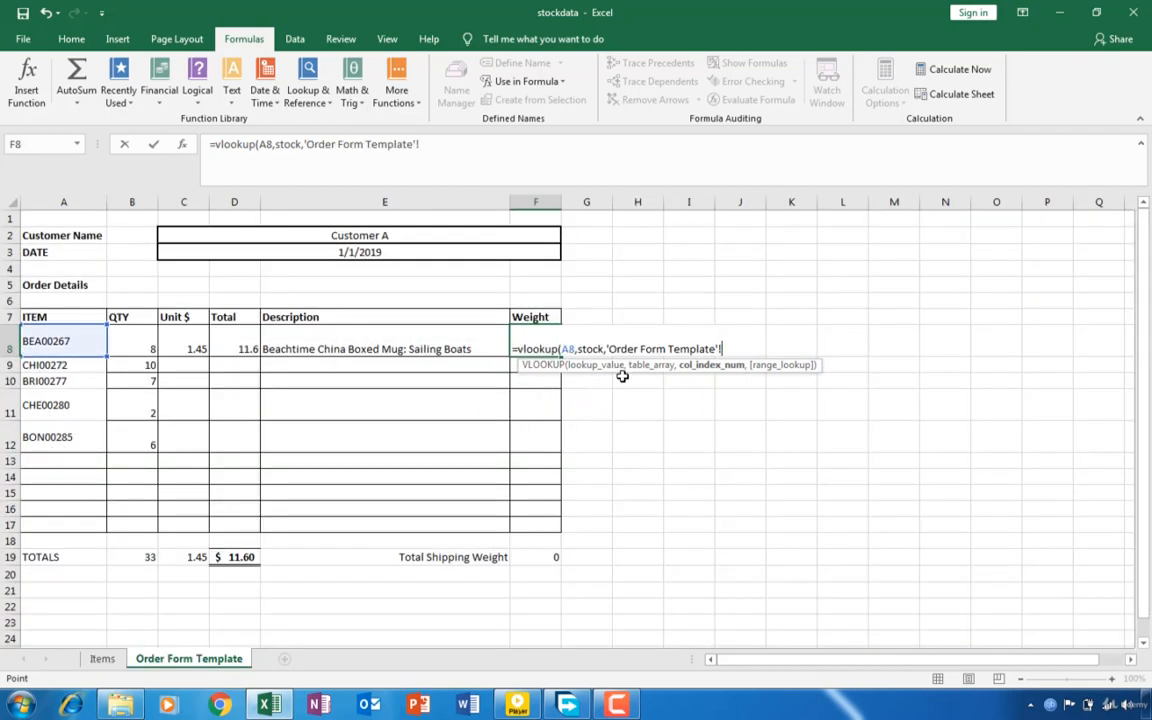
pyautogui.press('BackSpace')
pyautogui.press('BackSpace')
pyautogui.press('BackSpace')
pyautogui.press('BackSpace')
pyautogui.press('BackSpace')
pyautogui.press('BackSpace')
pyautogui.press('BackSpace')
pyautogui.press('BackSpace')
pyautogui.press('BackSpace')
pyautogui.press('BackSpace')
pyautogui.press('BackSpace')
pyautogui.press('BackSpace')
pyautogui.press('BackSpace')
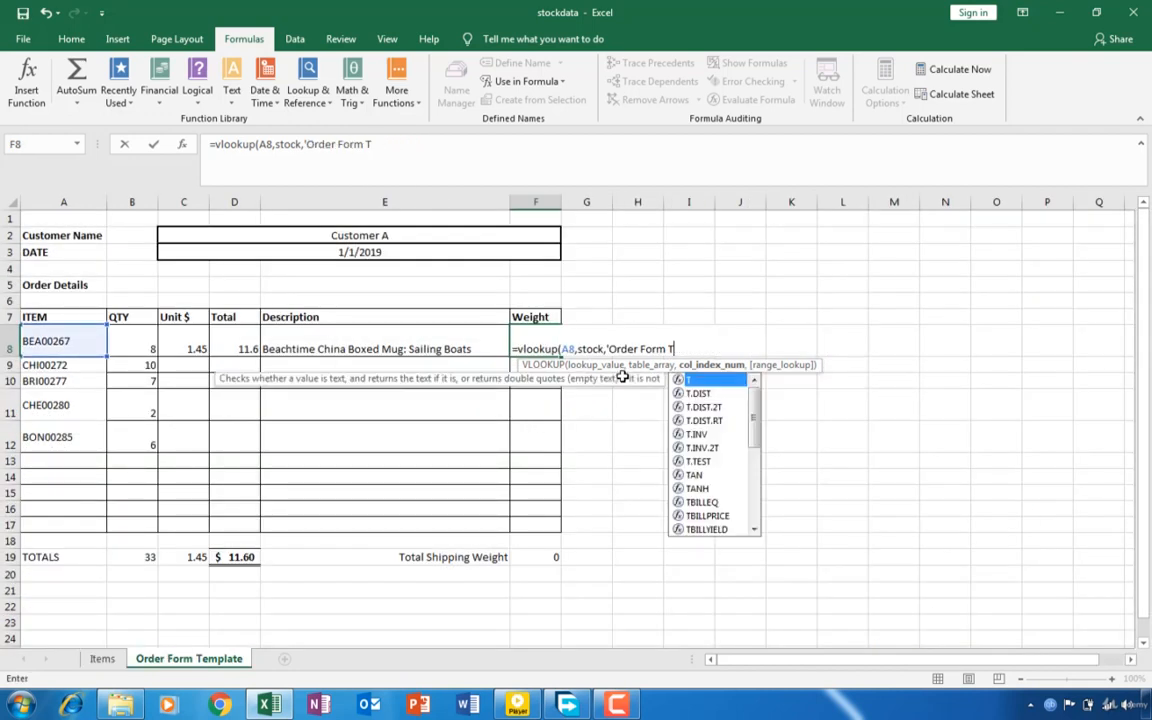
pyautogui.press('BackSpace')
pyautogui.press('BackSpace')
pyautogui.press('BackSpace')
pyautogui.press('BackSpace')
pyautogui.press('BackSpace')
pyautogui.press('BackSpace')
pyautogui.press('BackSpace')
pyautogui.press('BackSpace')
pyautogui.press('BackSpace')
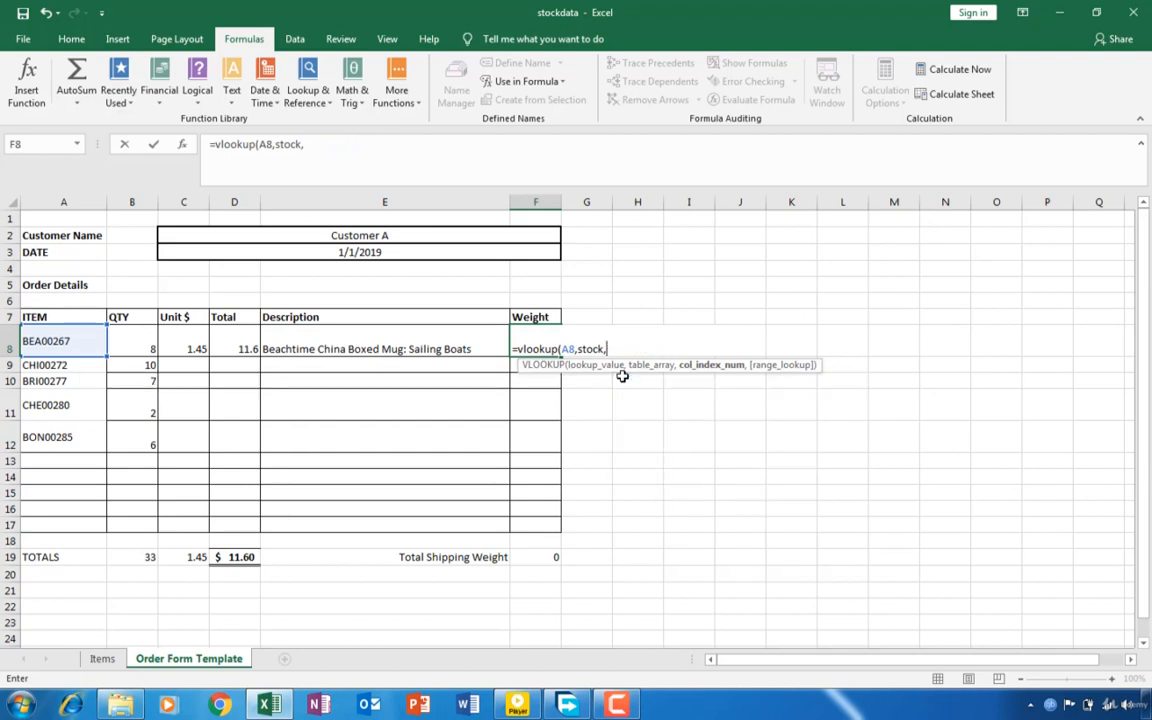
# - Complete the VLOOKUP in F8 with column index 6 and FALSE for an exact match, and append a multiplication operator
pyautogui.write('6,')
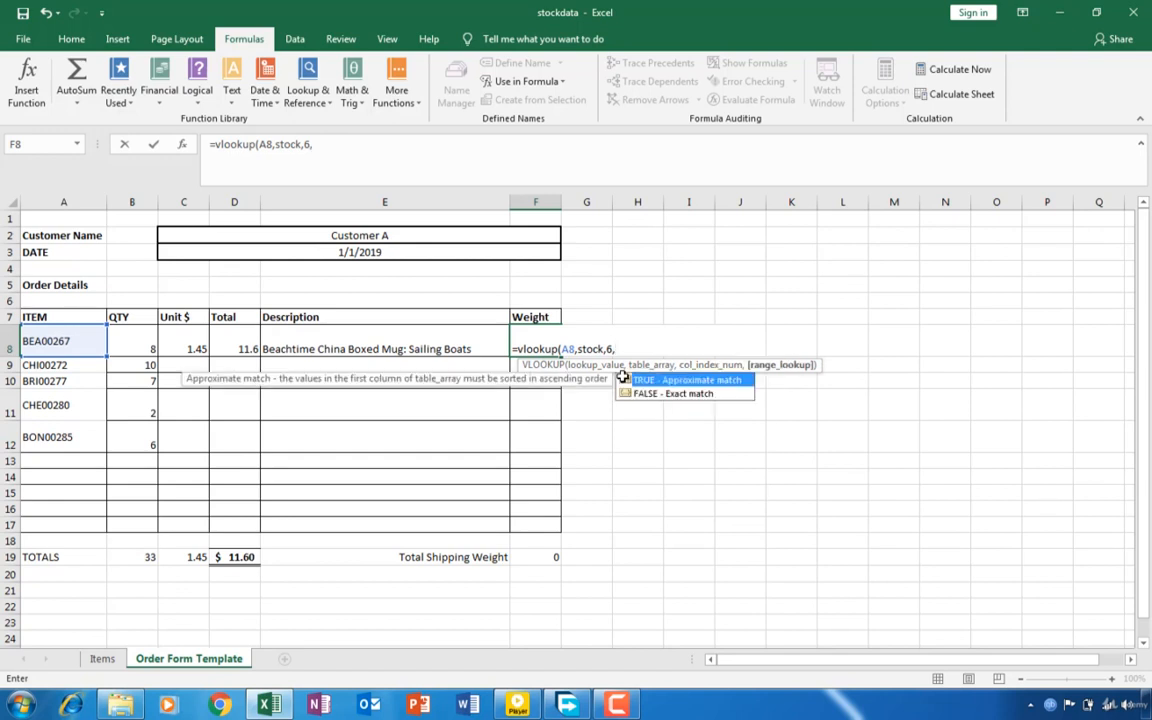
pyautogui.write('false)')
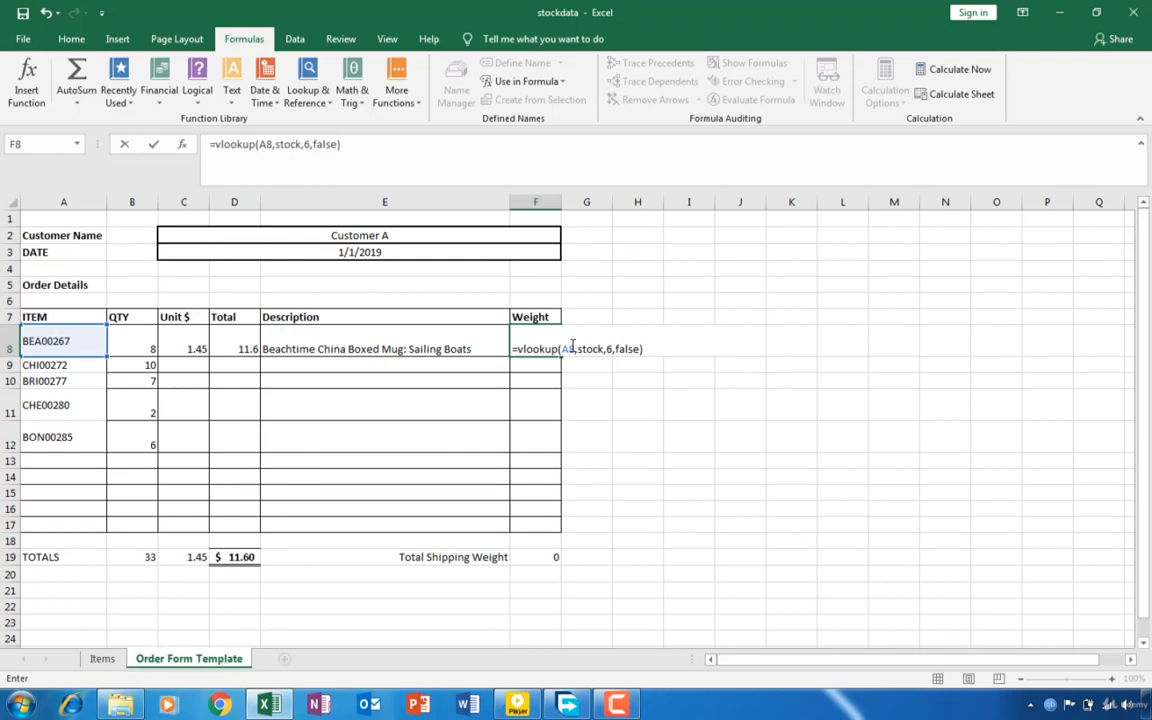
pyautogui.write('*')
pyautogui.click(148, 347)
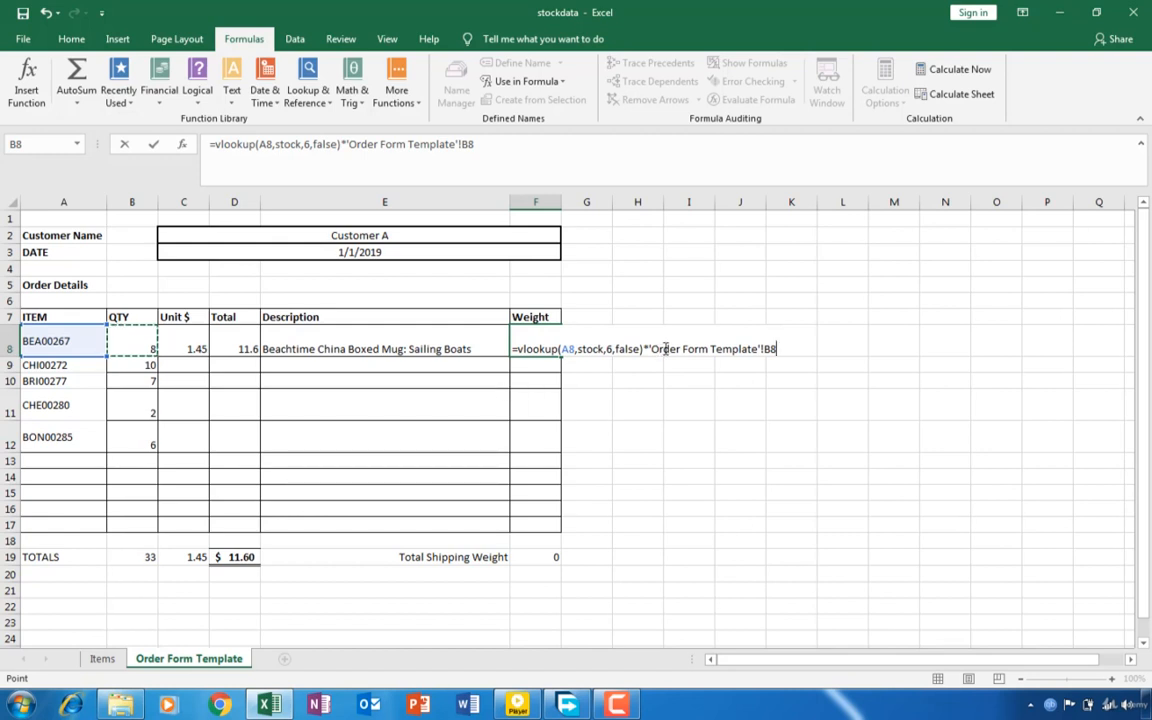
pyautogui.press('BackSpace')
pyautogui.press('BackSpace')
pyautogui.press('BackSpace')
pyautogui.press('BackSpace')
pyautogui.press('BackSpace')
pyautogui.press('BackSpace')
pyautogui.press('BackSpace')
pyautogui.press('BackSpace')
pyautogui.press('BackSpace')
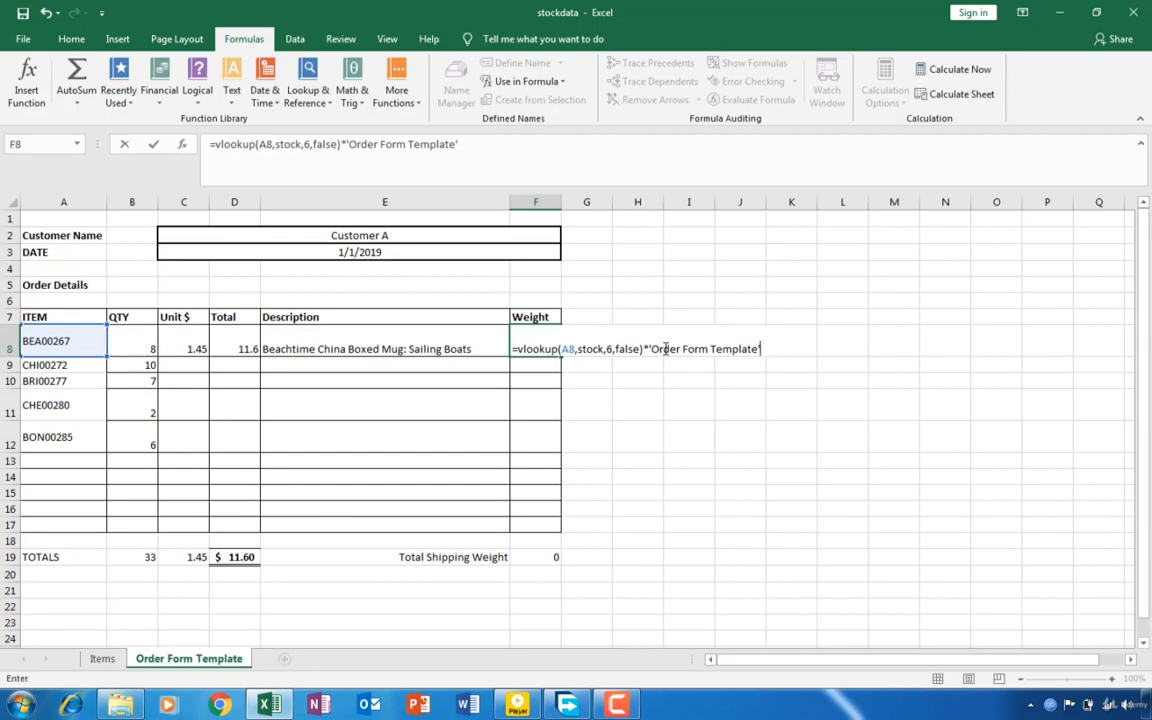
pyautogui.press('BackSpace')
pyautogui.press('BackSpace')
pyautogui.press('BackSpace')
pyautogui.press('BackSpace')
pyautogui.press('BackSpace')
pyautogui.press('BackSpace')
pyautogui.press('BackSpace')
pyautogui.press('BackSpace')
pyautogui.press('BackSpace')
pyautogui.press('BackSpace')
pyautogui.press('BackSpace')
pyautogui.press('BackSpace')
pyautogui.press('BackSpace')
pyautogui.press('BackSpace')
pyautogui.press('BackSpace')
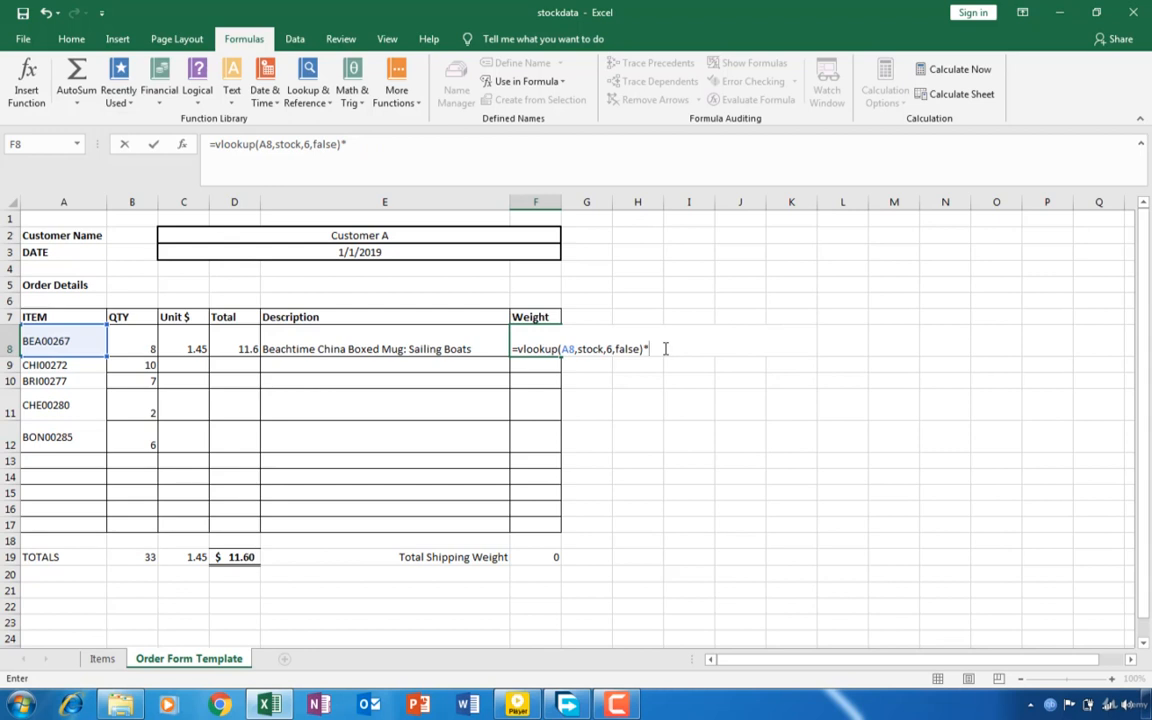
# - Multiply the weight lookup in F8 by the quantity in B8 and enter the formula
pyautogui.write('b')
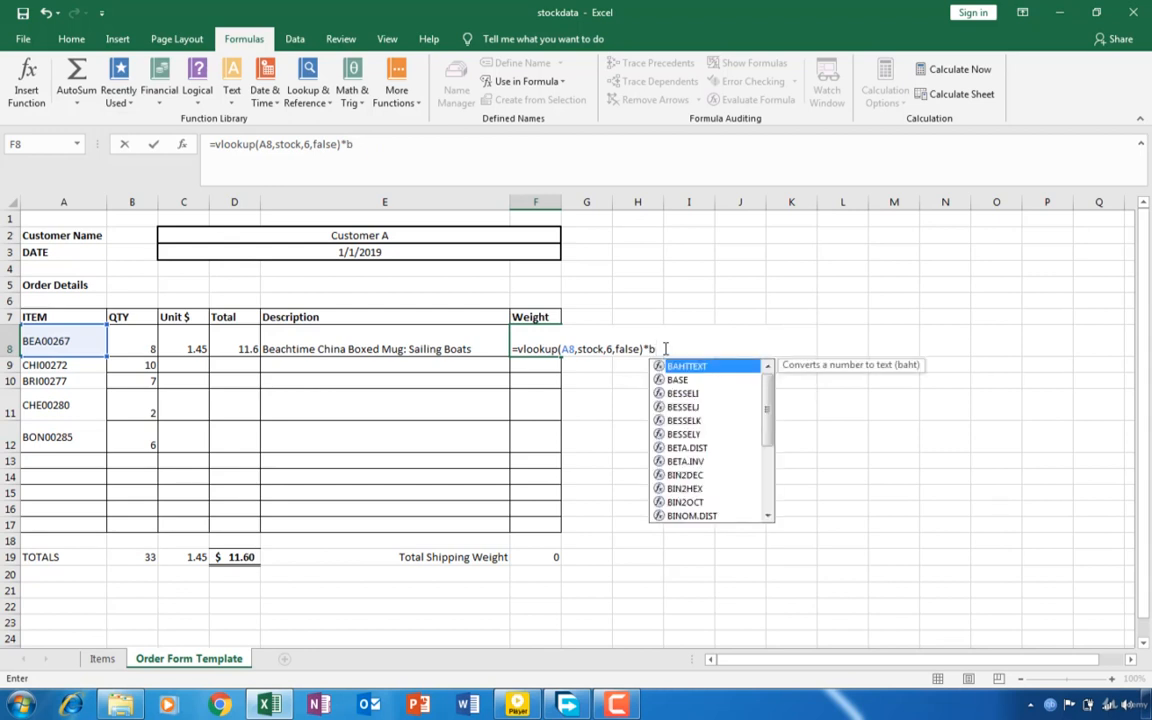
pyautogui.write('8')
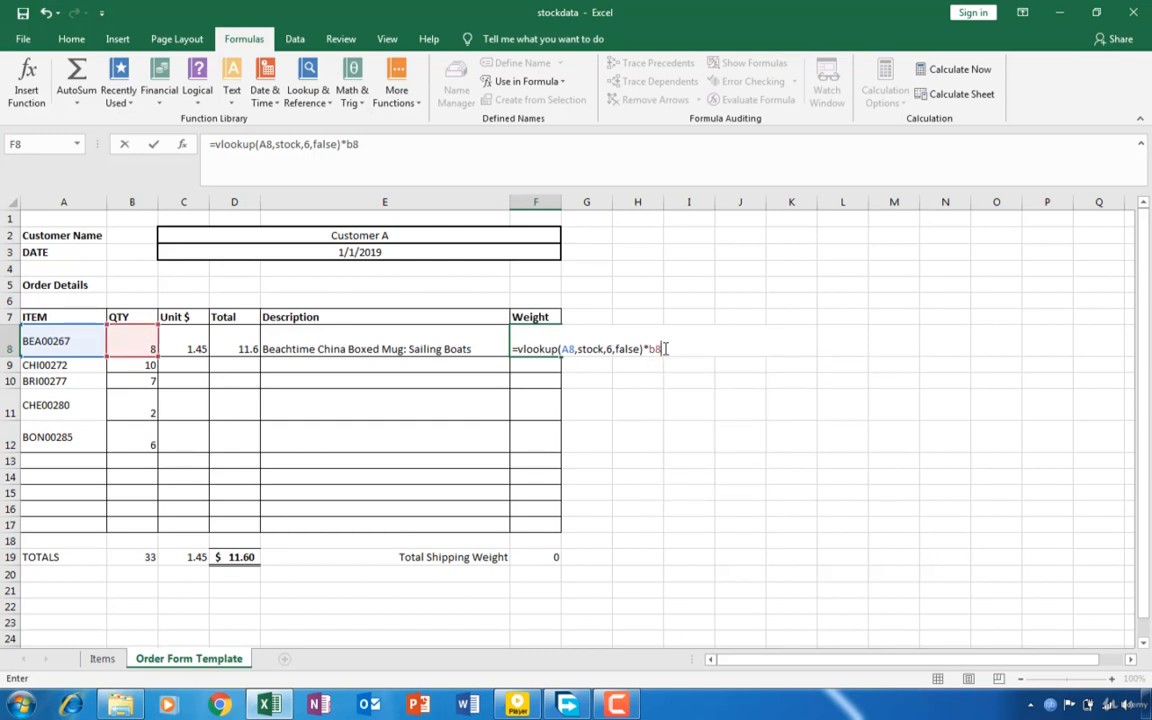
pyautogui.press('Return')
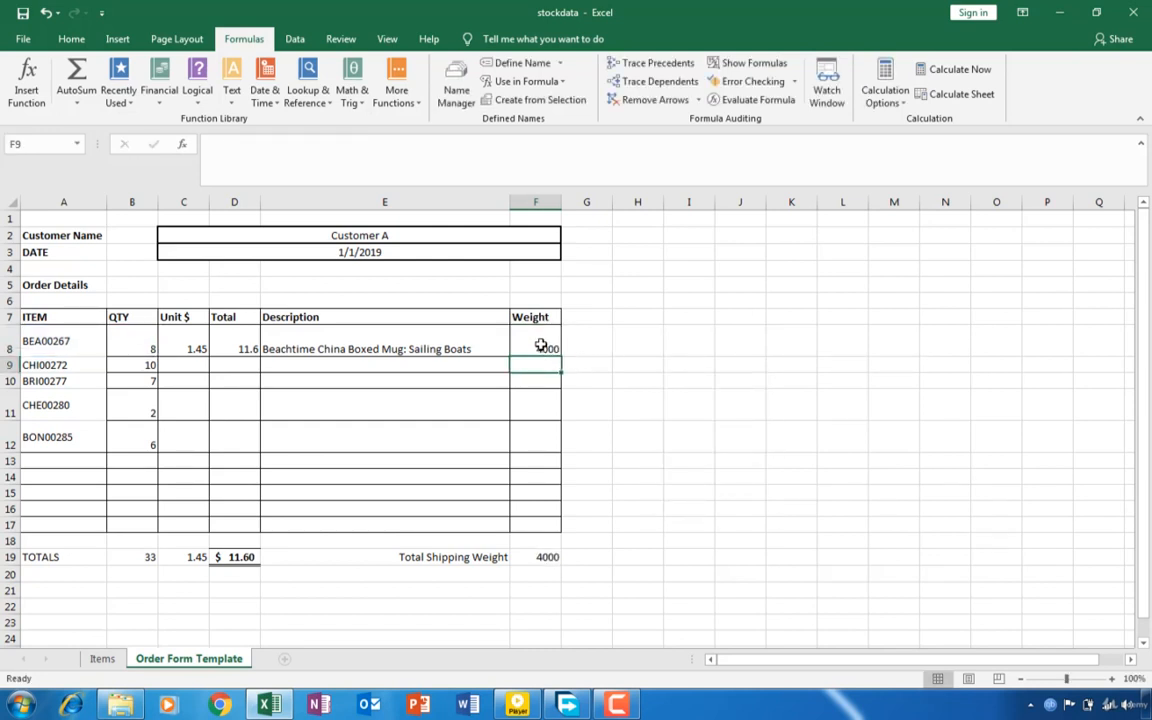
# - Fill the first order line's formulas in C8:F8 down through row 12, and check the total formulas in F19 and D19
pyautogui.click(540, 345)
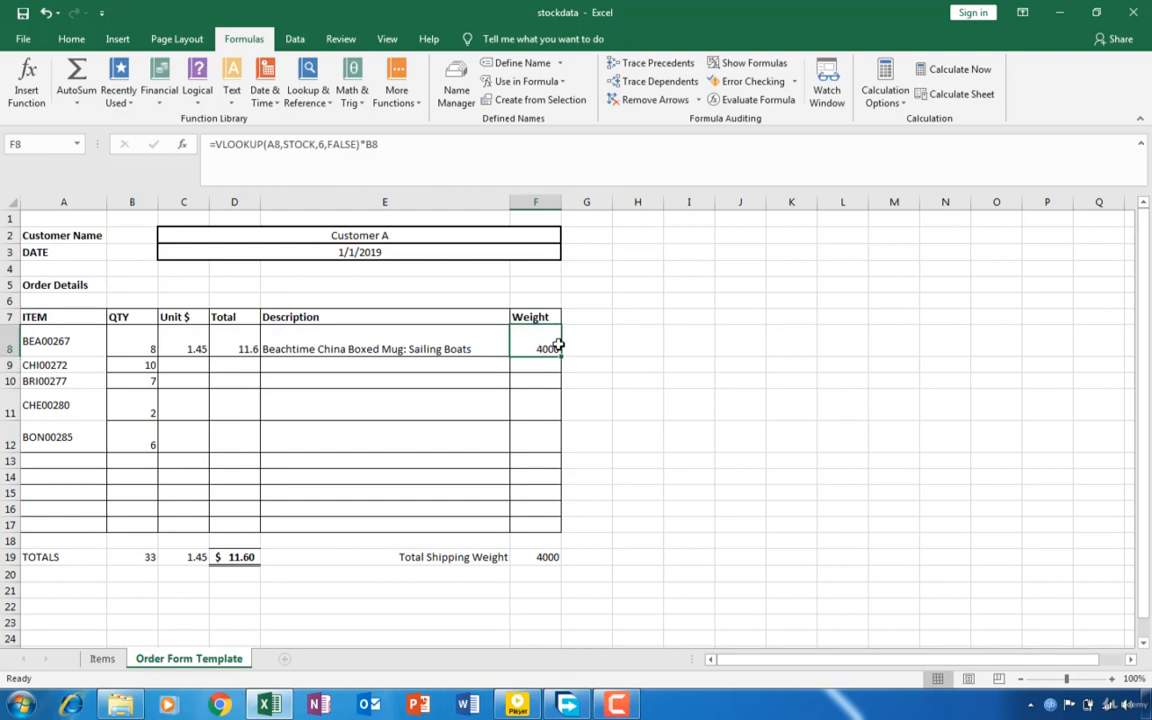
pyautogui.click(175, 343)
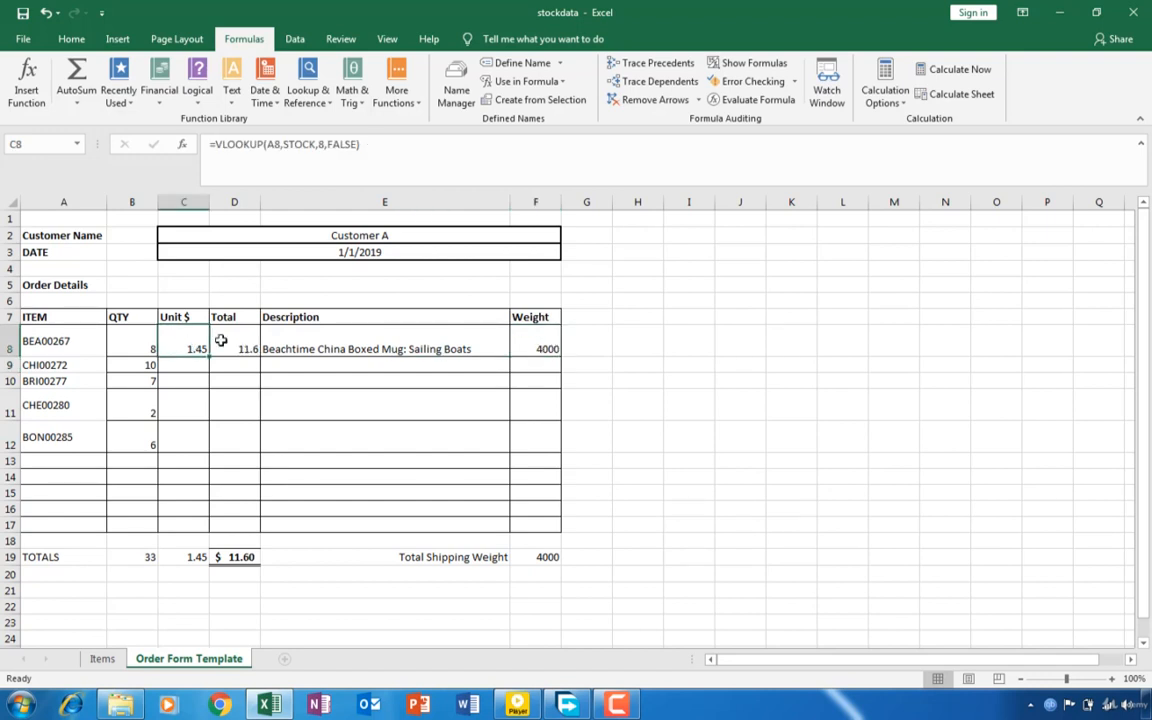
pyautogui.moveTo(221, 341); pyautogui.dragTo(535, 440)
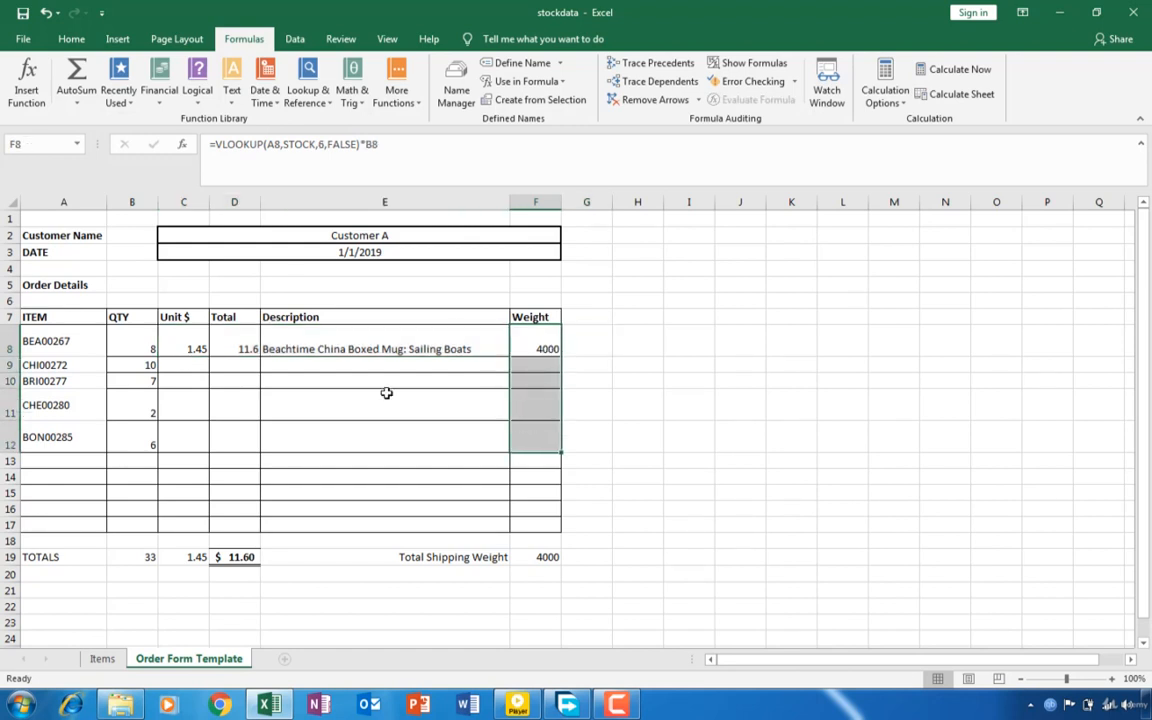
pyautogui.moveTo(193, 346); pyautogui.dragTo(530, 347)
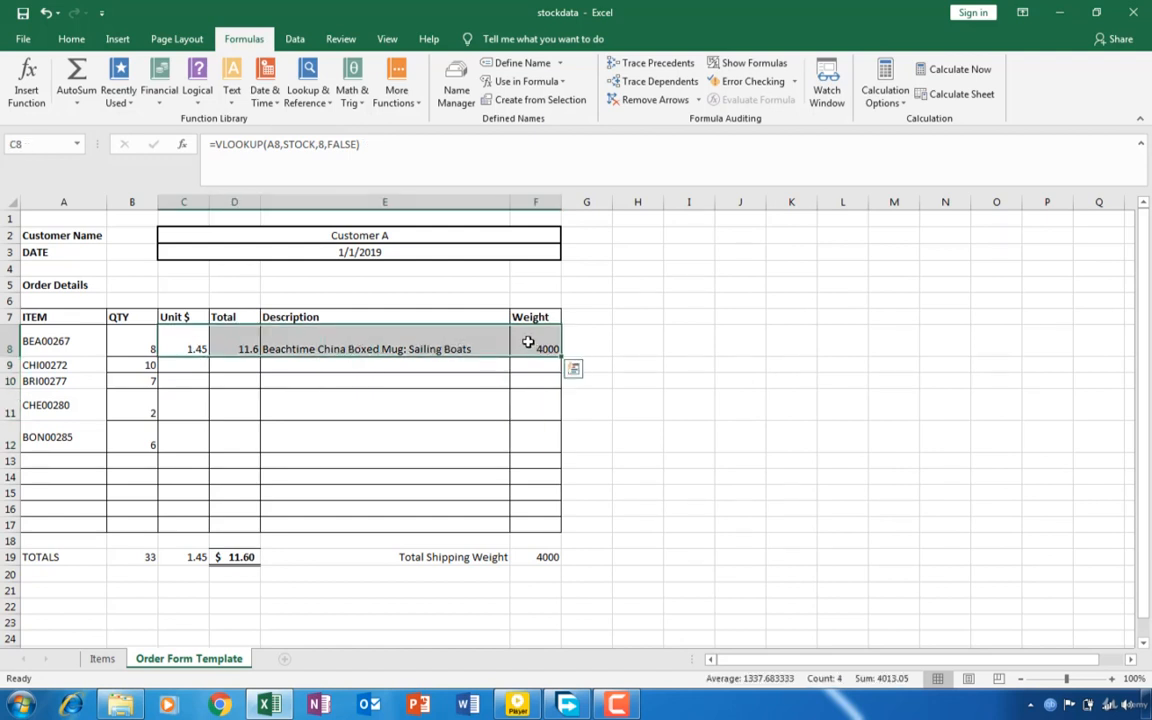
pyautogui.moveTo(533, 347); pyautogui.dragTo(530, 382)
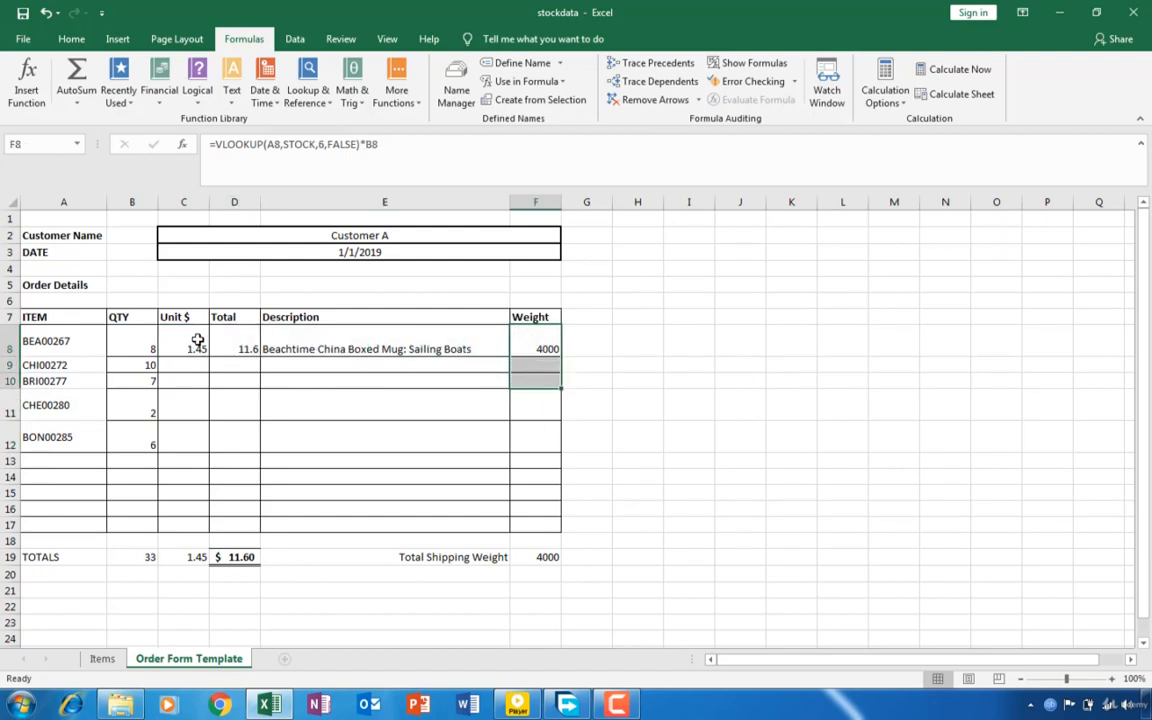
pyautogui.moveTo(198, 342); pyautogui.dragTo(560, 351)
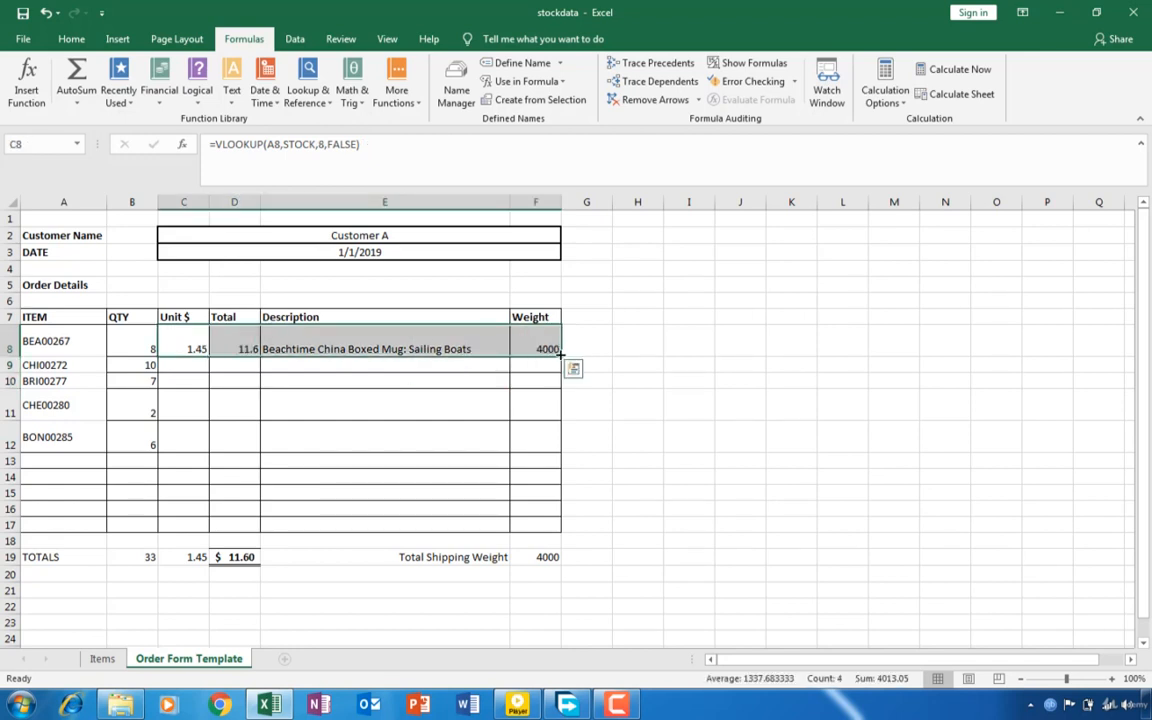
pyautogui.doubleClick(561, 351)
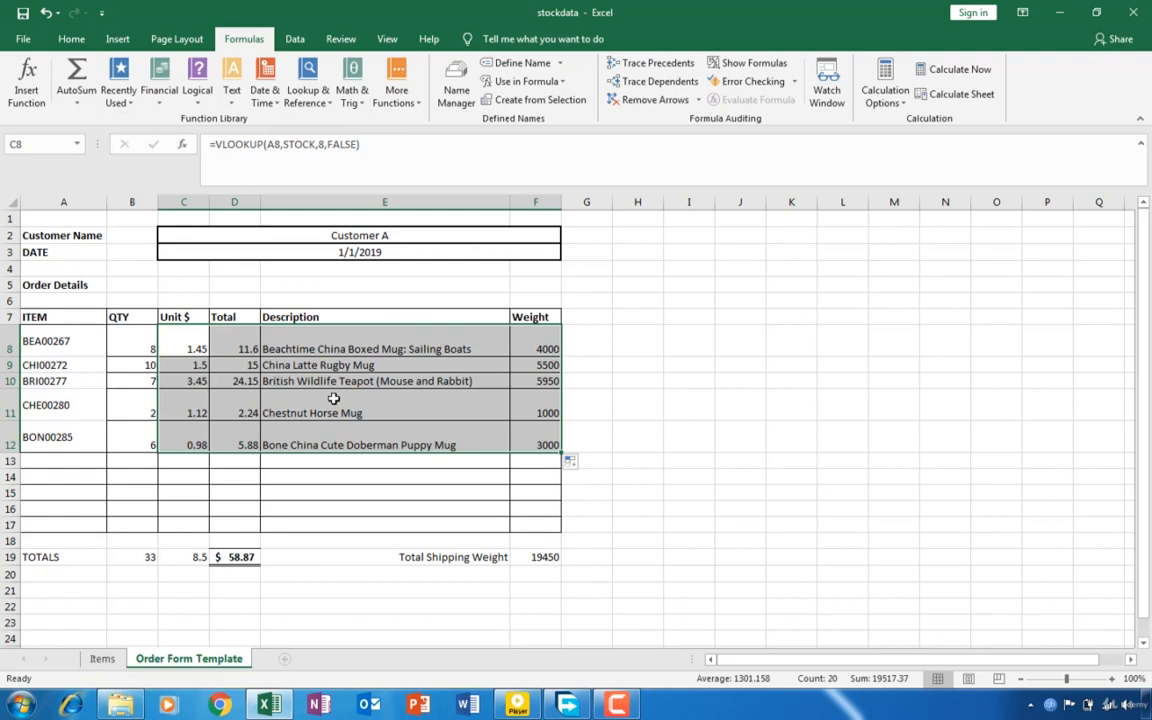
pyautogui.click(544, 562)
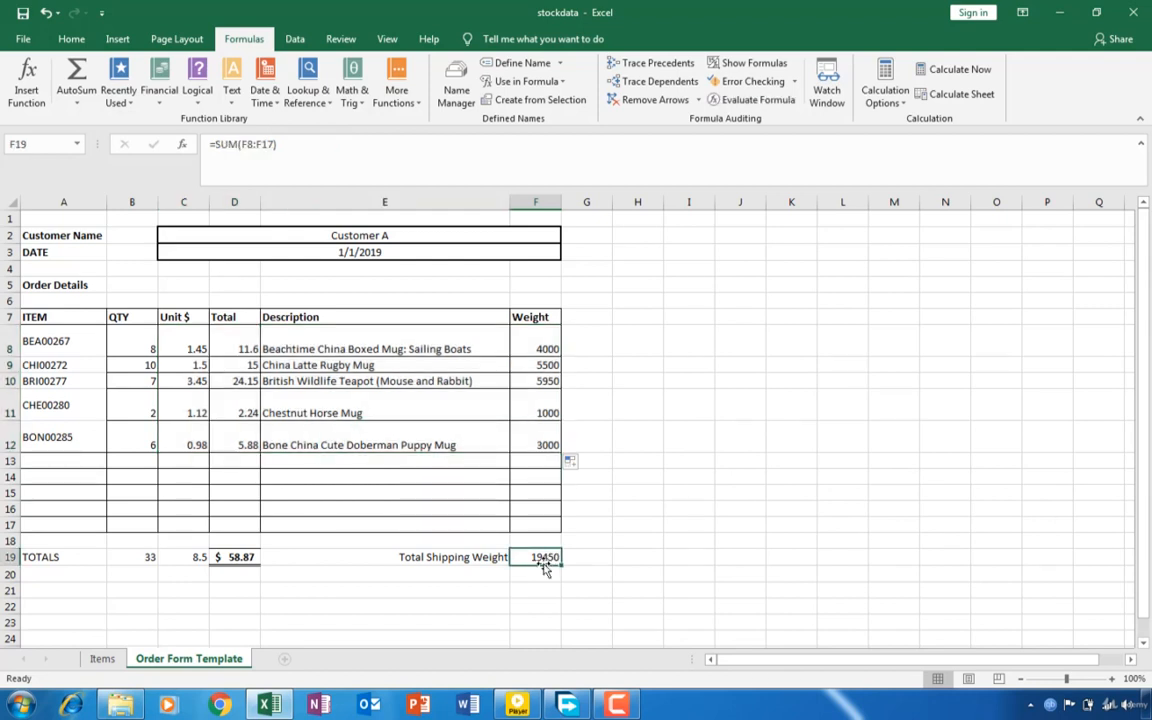
pyautogui.click(233, 557)
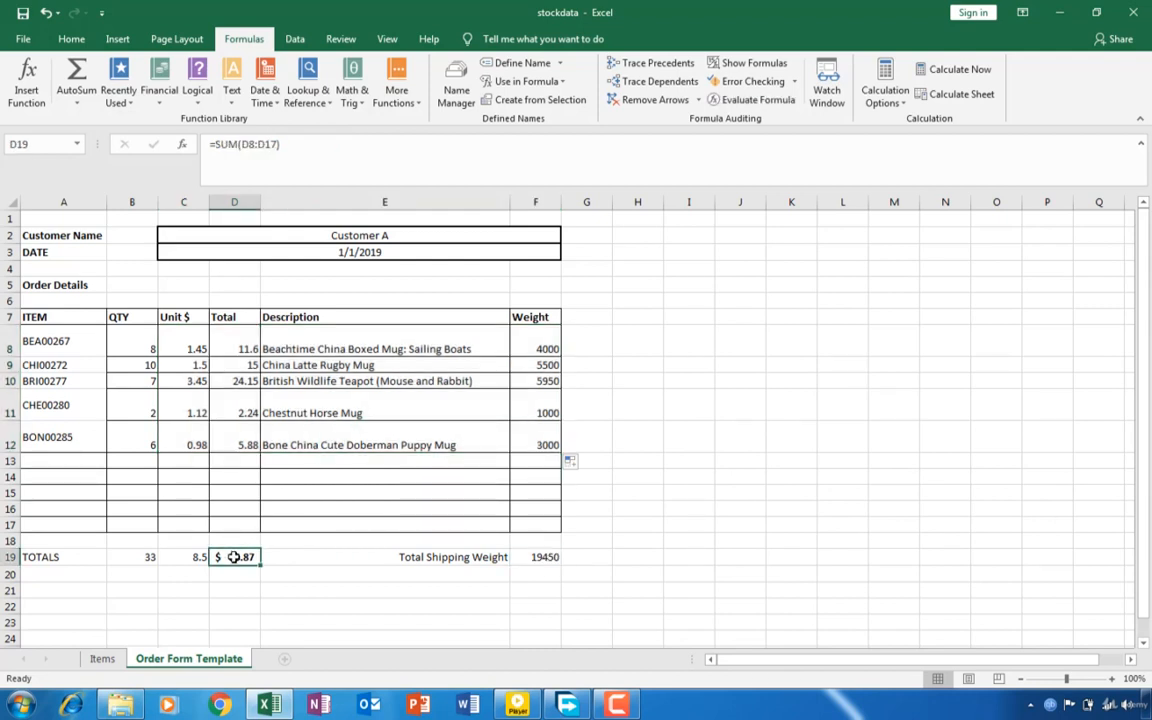